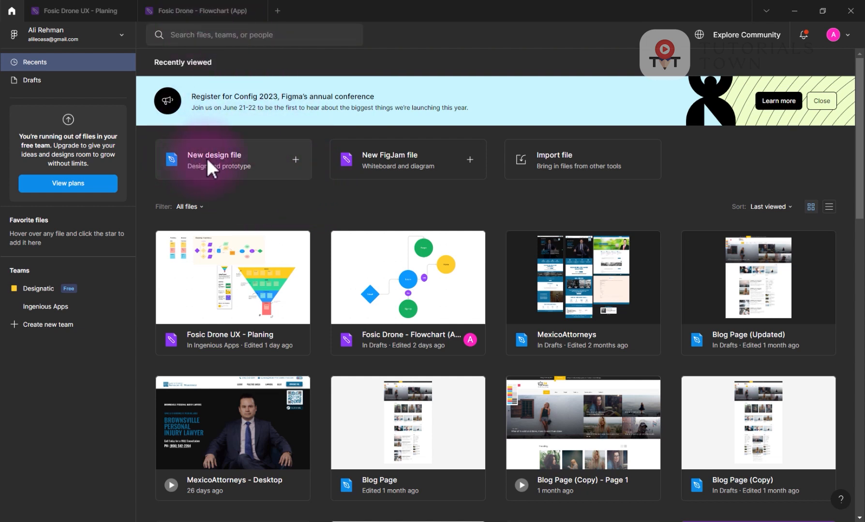
Step: Create a new design file and rename it "Shapes"
click(277, 10)
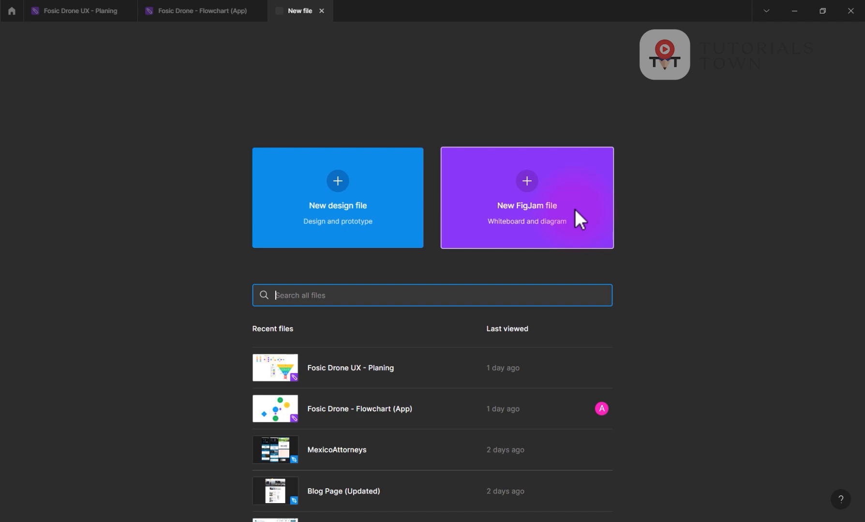
click(337, 188)
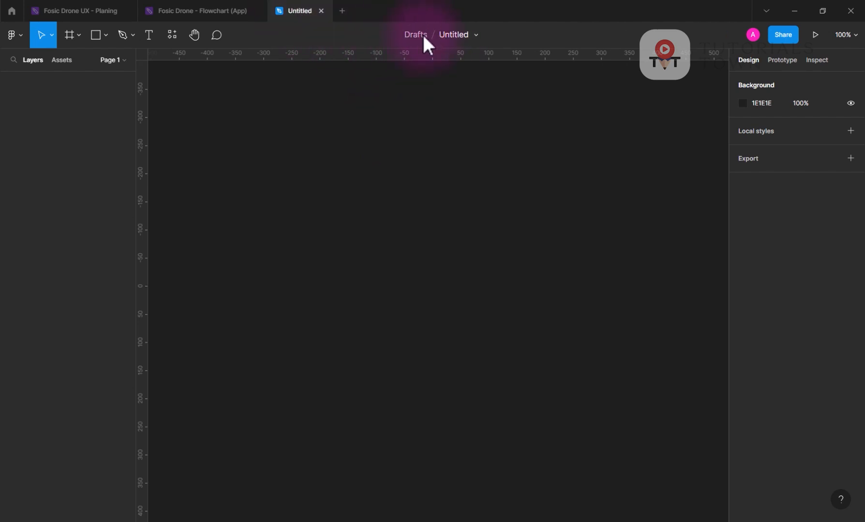
click(450, 35)
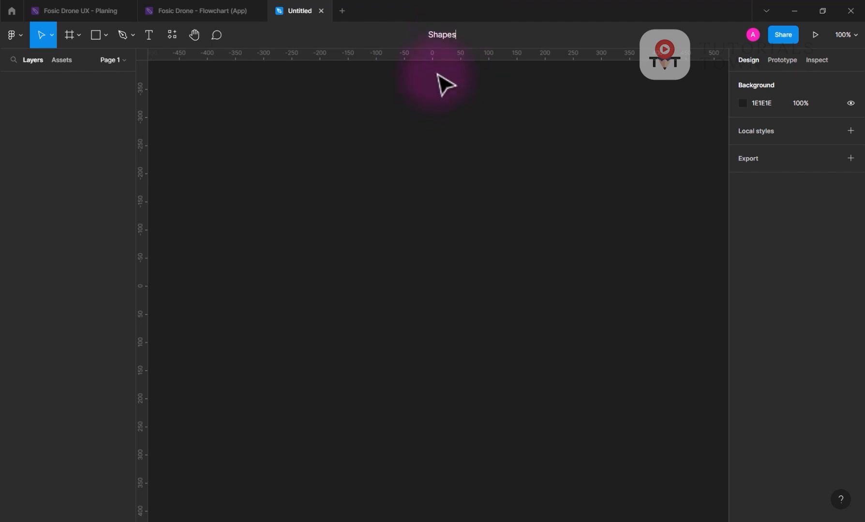
text(Shapes)
key(Return)
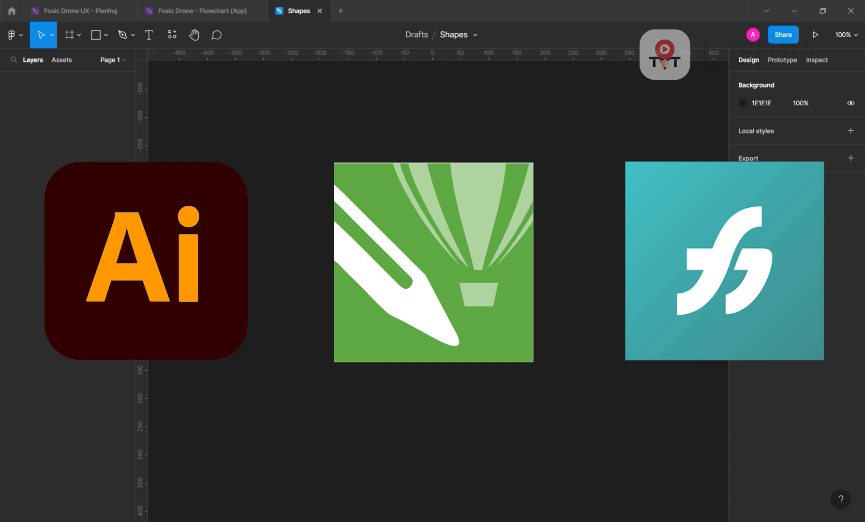
Step: Open Notepad, move its window over the middle of the canvas and zoom the text to 370%
click(14, 520)
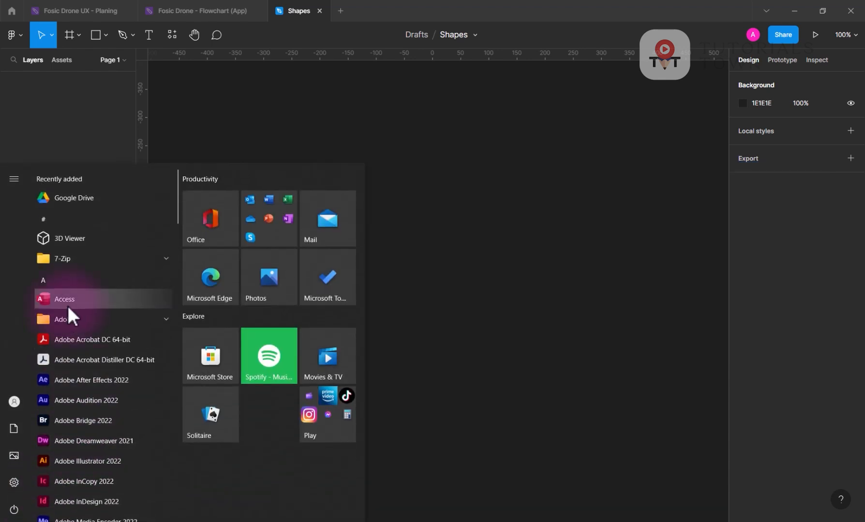
text(not)
key(Return)
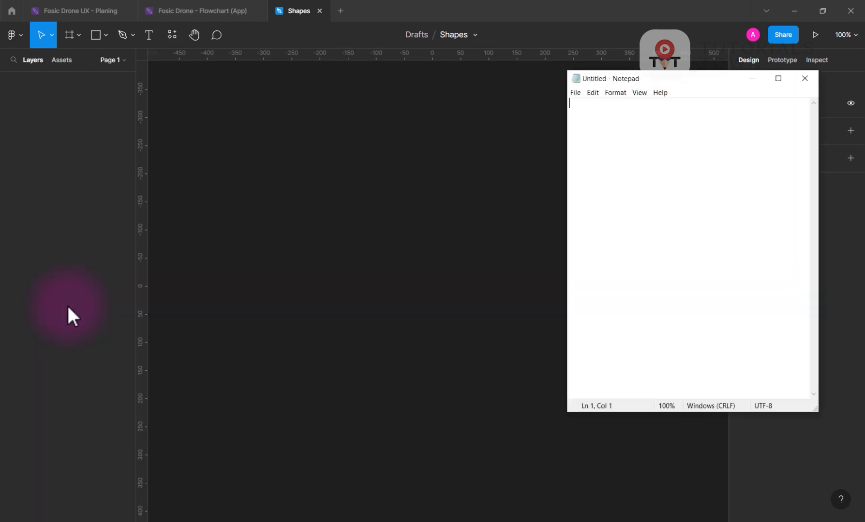
drag(629, 78, 373, 184)
scroll(330, 242, up, 20)
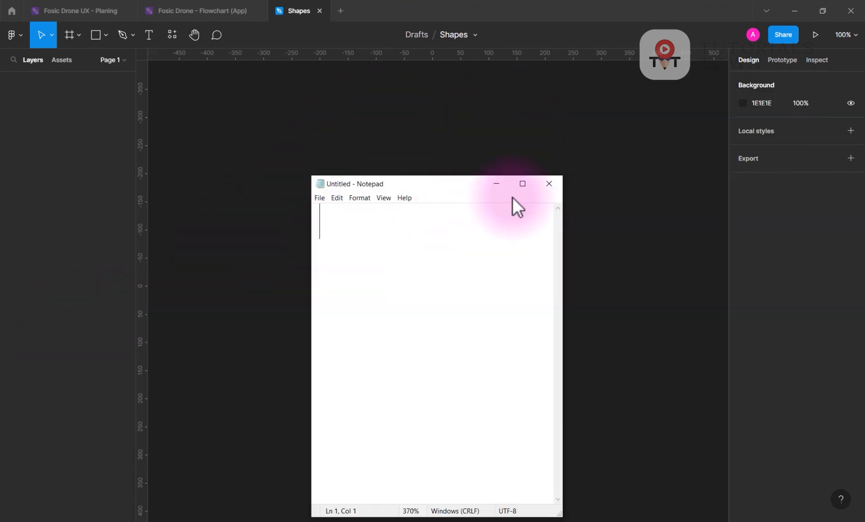
drag(456, 184, 472, 137)
Step: Write "Vector Shapes" in the note and widen the Notepad window
text(Ve)
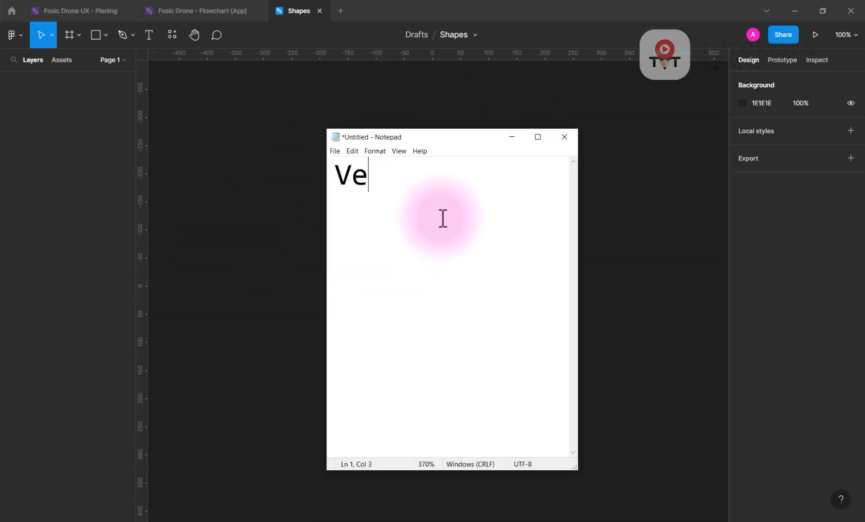
text(ctor Shapes)
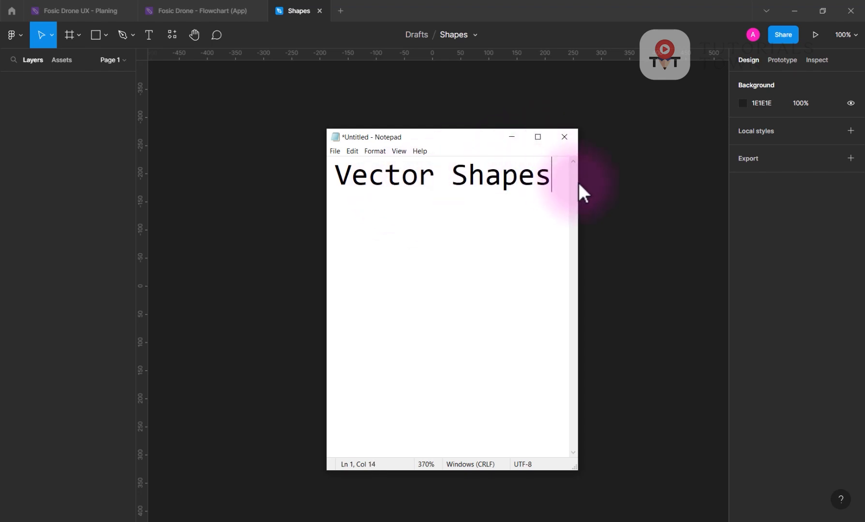
drag(577, 184, 697, 182)
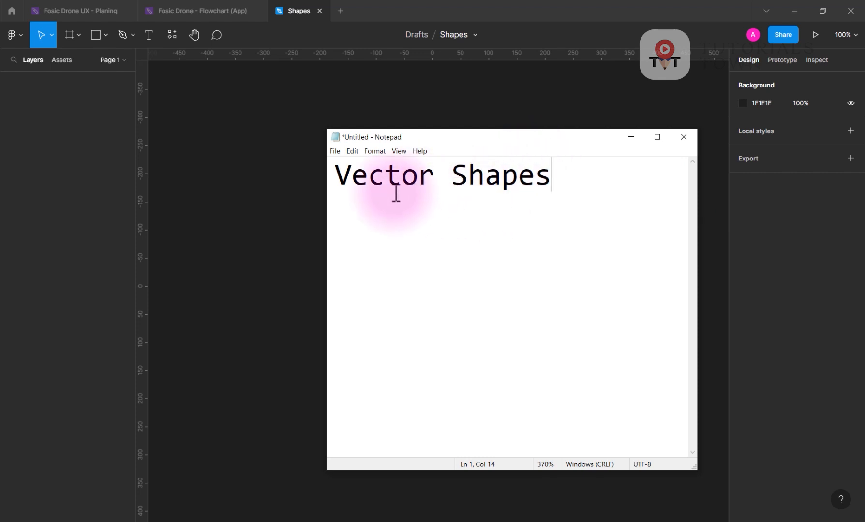
Step: Insert the line "Raster Image/Pixels" above "Vector Shapes" in the note
click(339, 183)
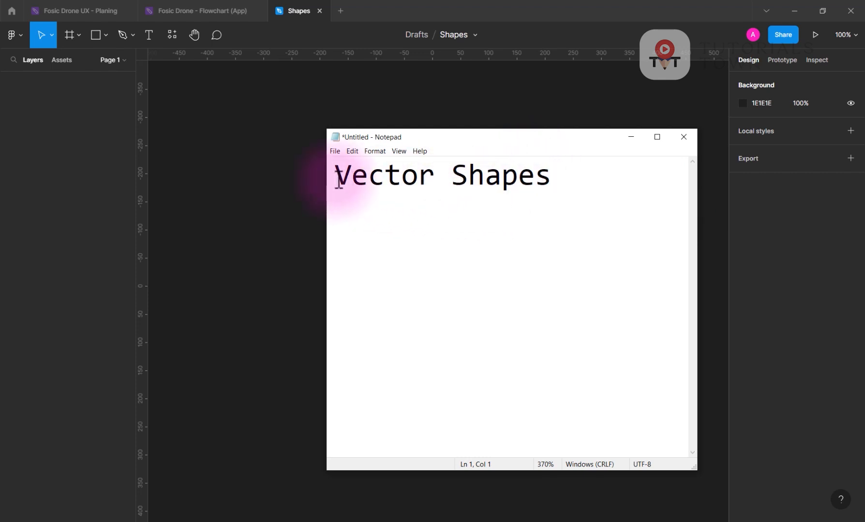
key(Return)
key(Up)
key(Delete)
text(Raster)
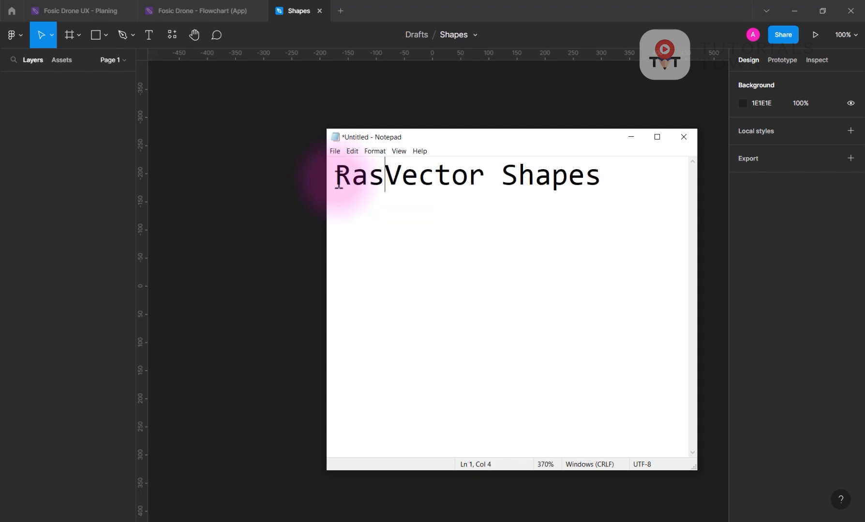
key(Return)
key(Up)
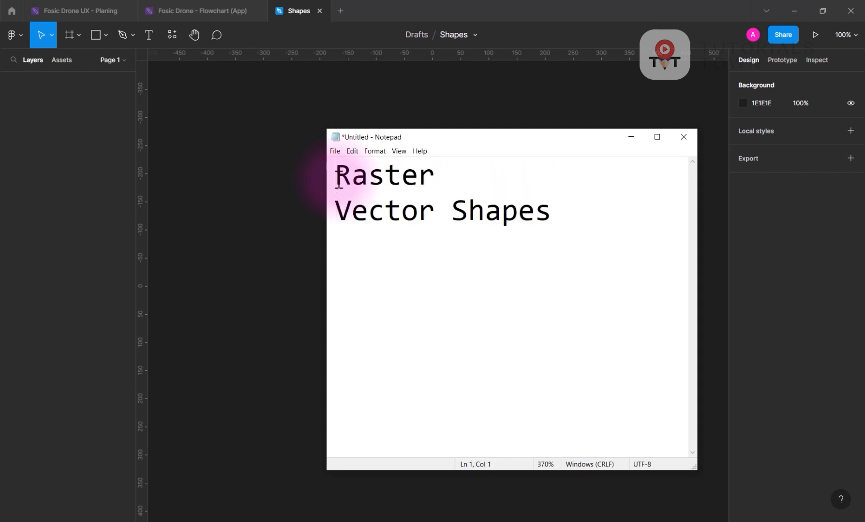
key(End)
text(Image)
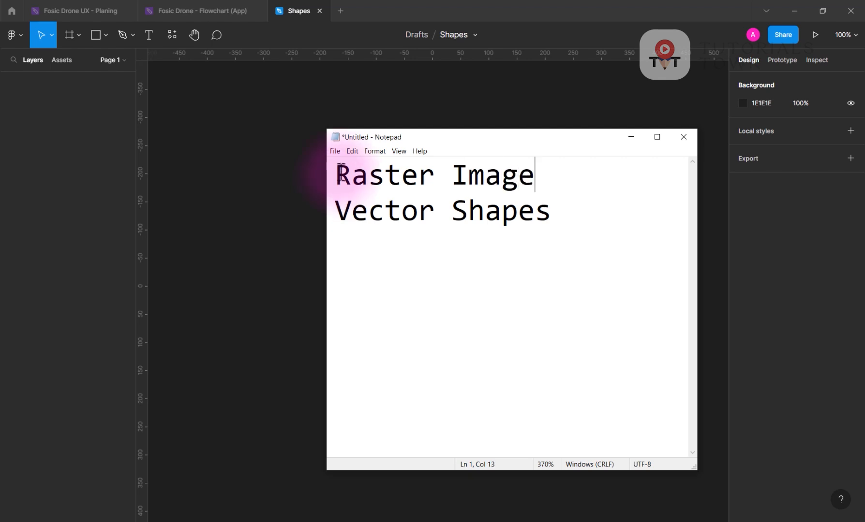
text(/Pixels)
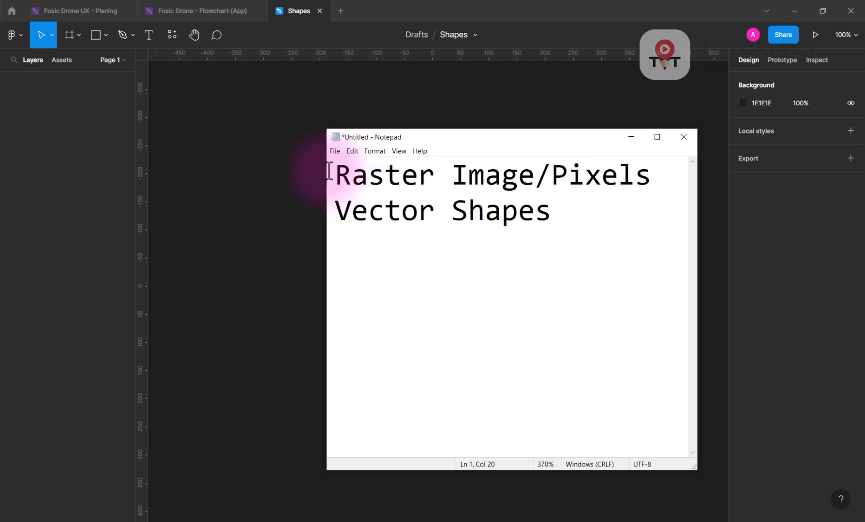
Step: Add the lines "- Points" and "- Lines" below "Vector Shapes"
drag(455, 216, 553, 216)
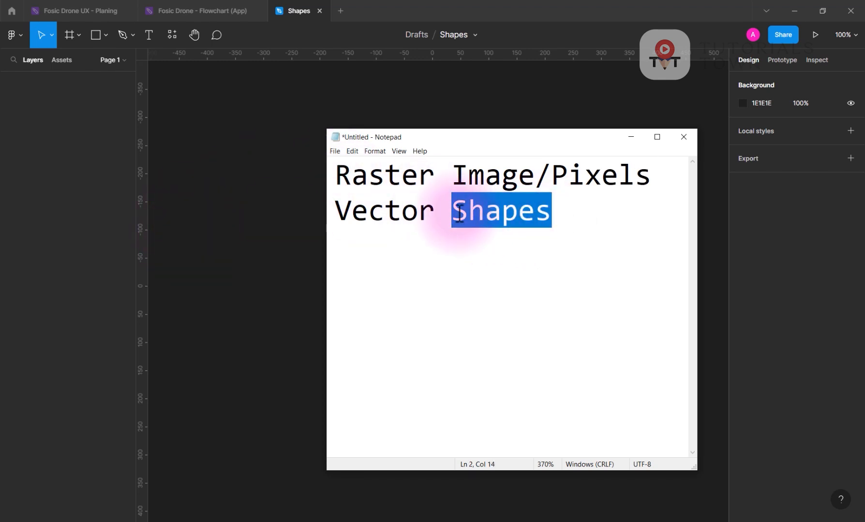
key(End)
key(Return)
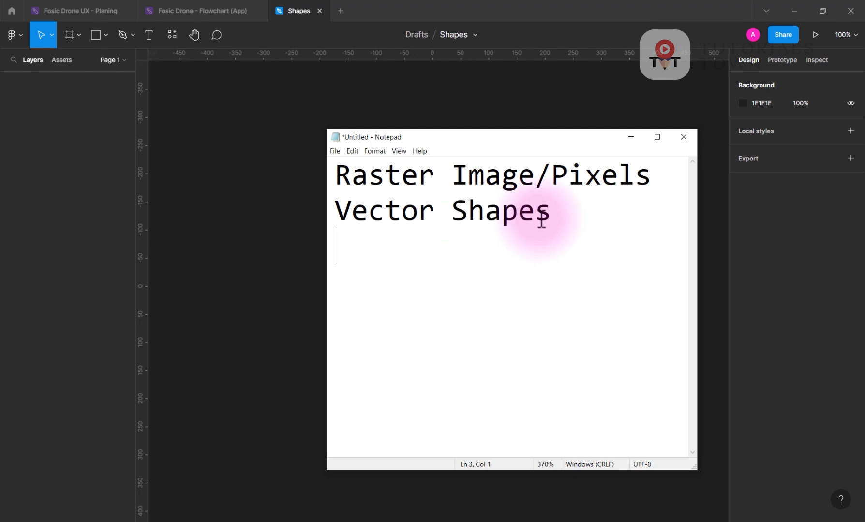
text(-)
key(Return)
text(oints - L)
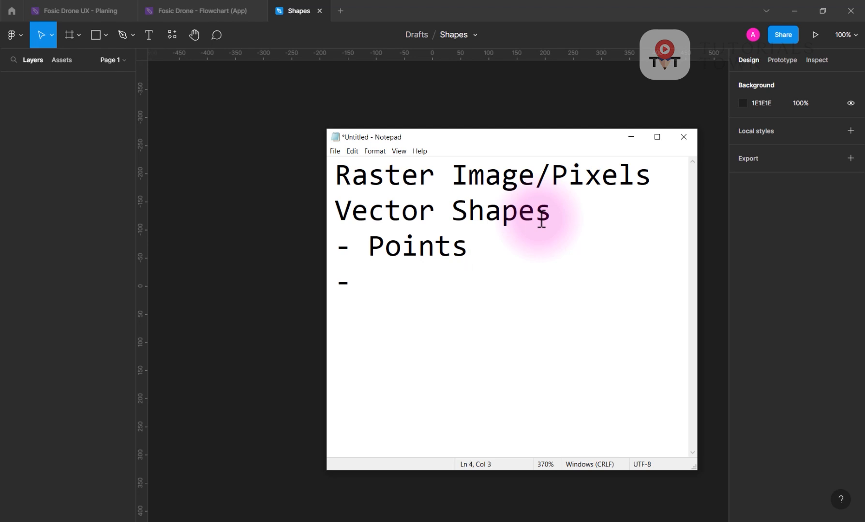
text(ines)
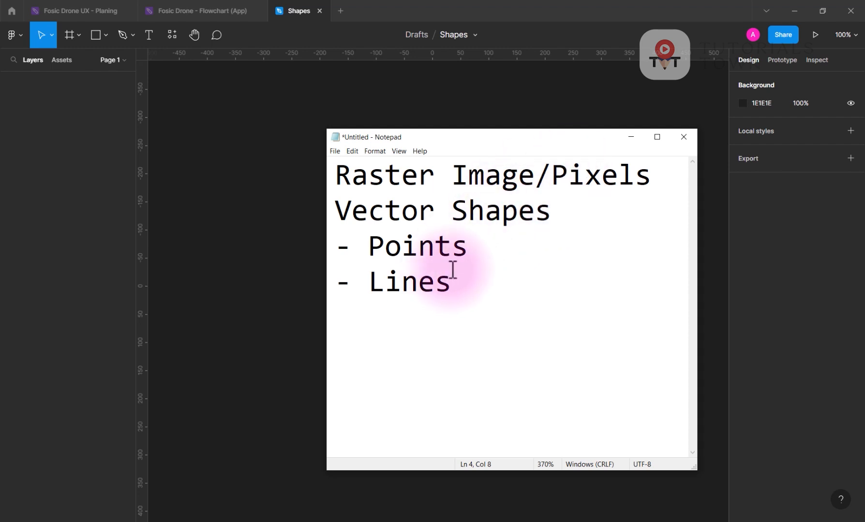
Step: Append "(G/O)" to the end of the "Vector Shapes" line
click(561, 213)
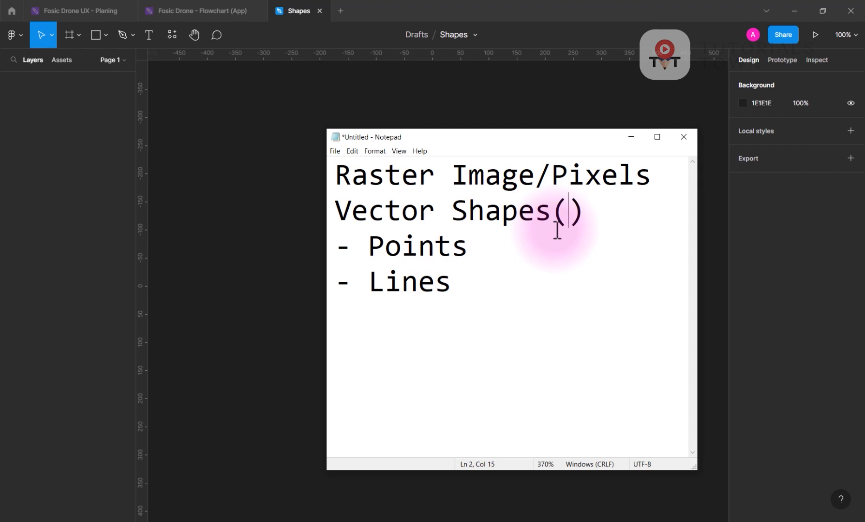
text(G/O)
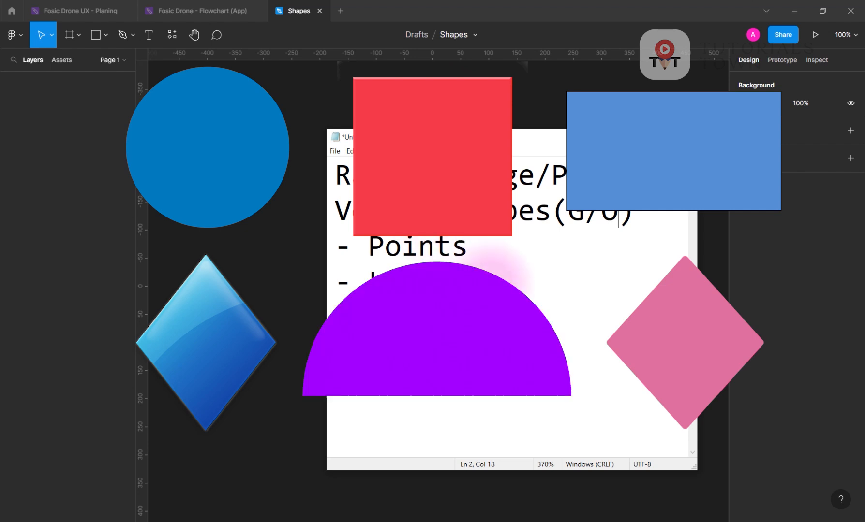
Step: Highlight the letters G and O in turn, and the "Points" and "Lines" entries to point them out
drag(586, 224, 568, 213)
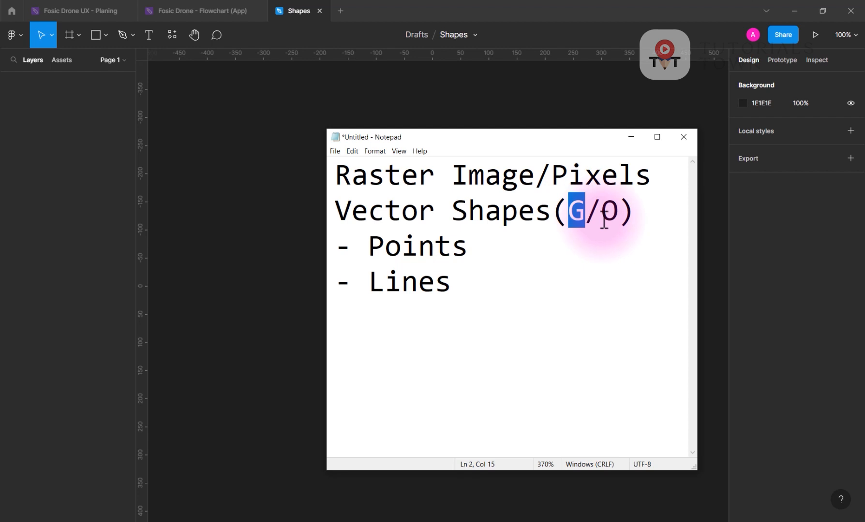
drag(604, 220, 614, 220)
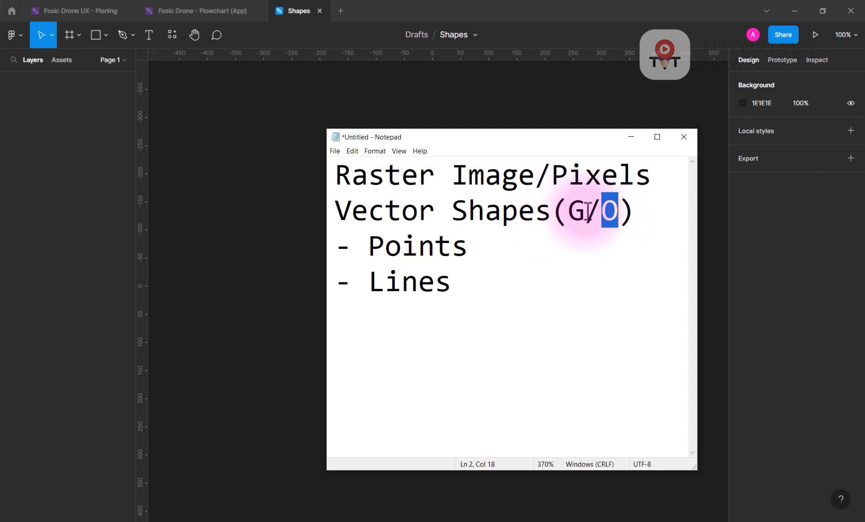
drag(587, 209, 619, 212)
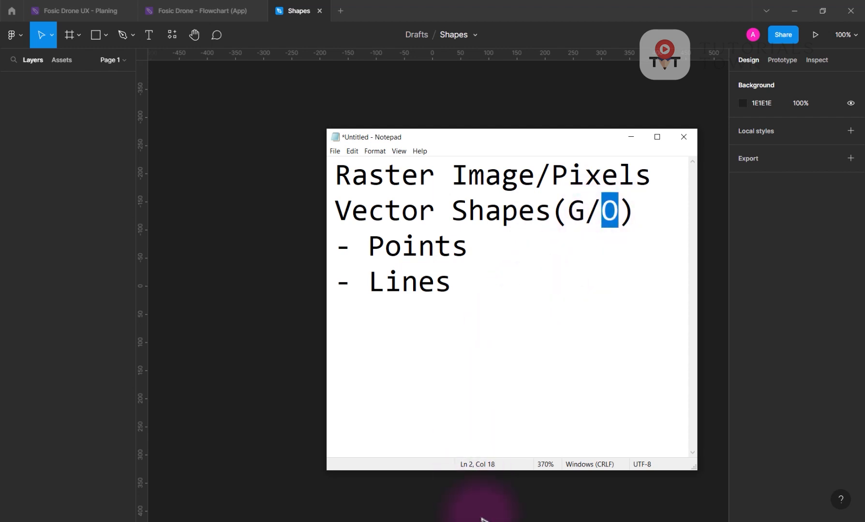
drag(478, 290, 328, 247)
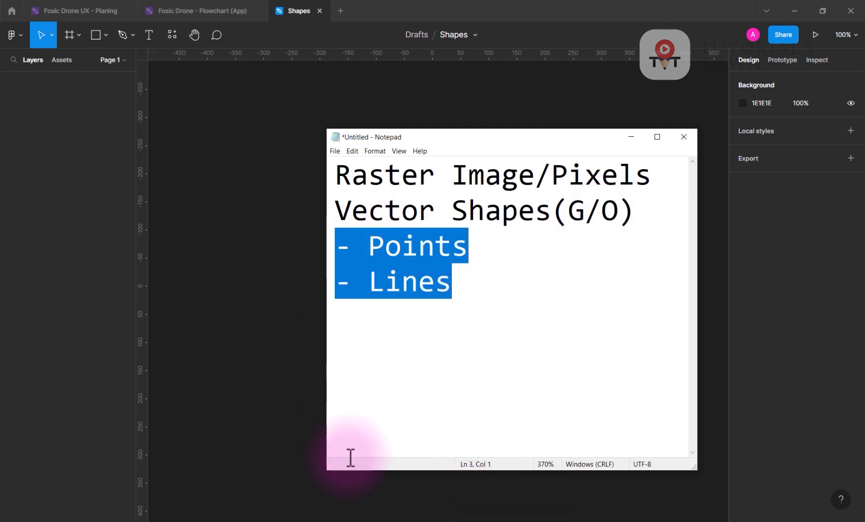
click(369, 247)
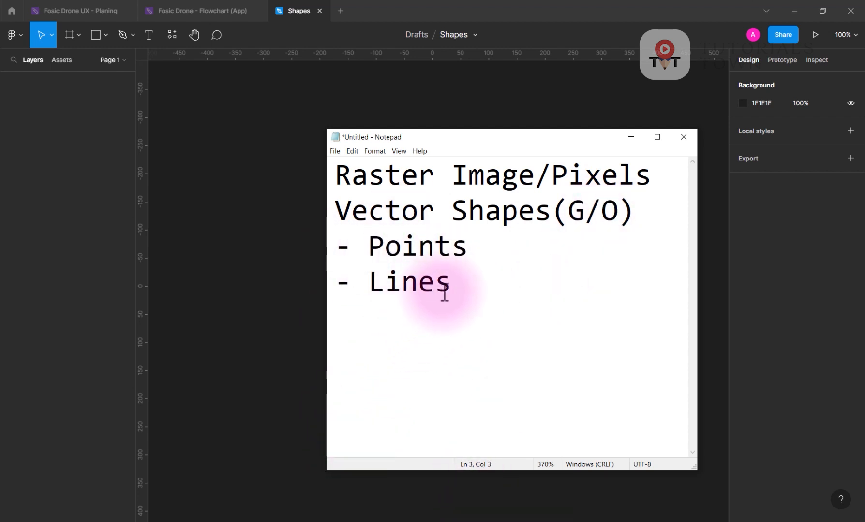
Step: Open Paint and draw a black circle outline in the middle of the blank canvas
key(super)
text(paint)
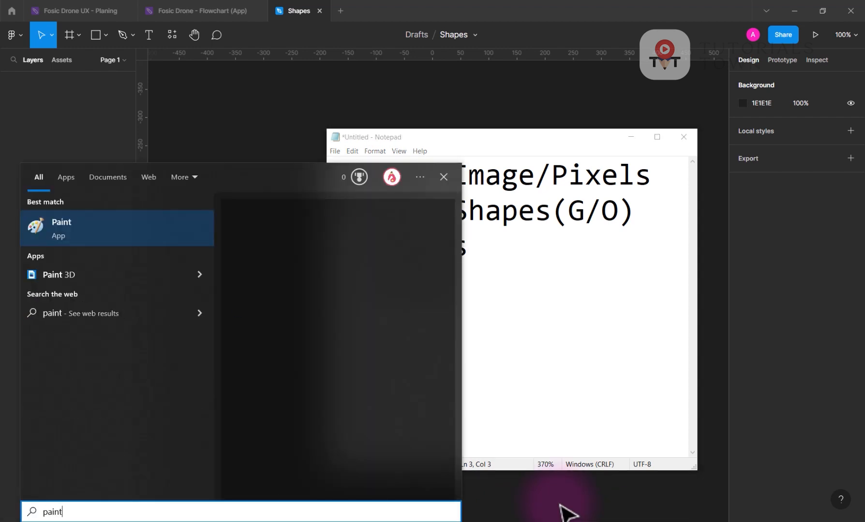
key(Return)
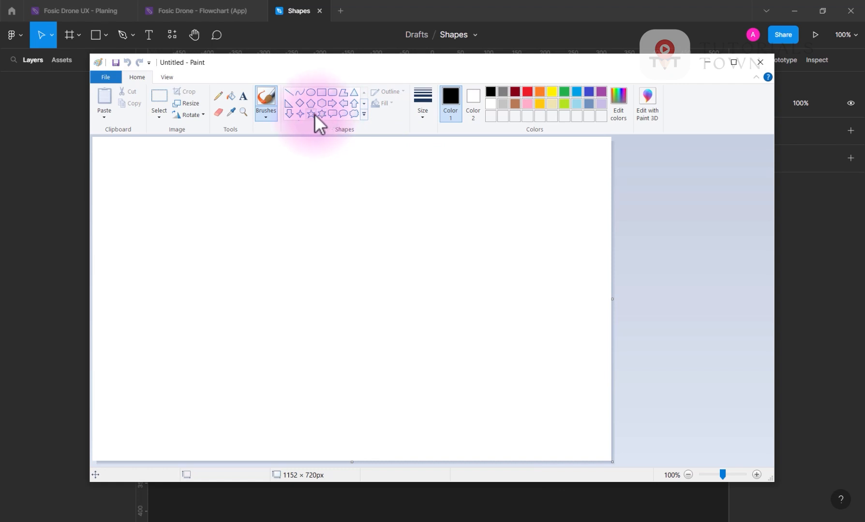
click(314, 92)
drag(285, 222, 425, 361)
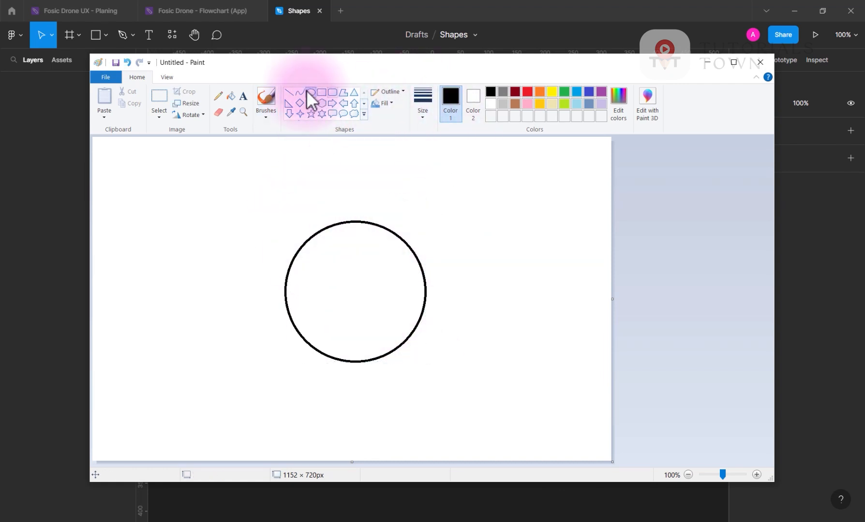
Step: Mark the circle's top, left, right and bottom points with a red brush and trace the arcs between them along its outside
click(267, 98)
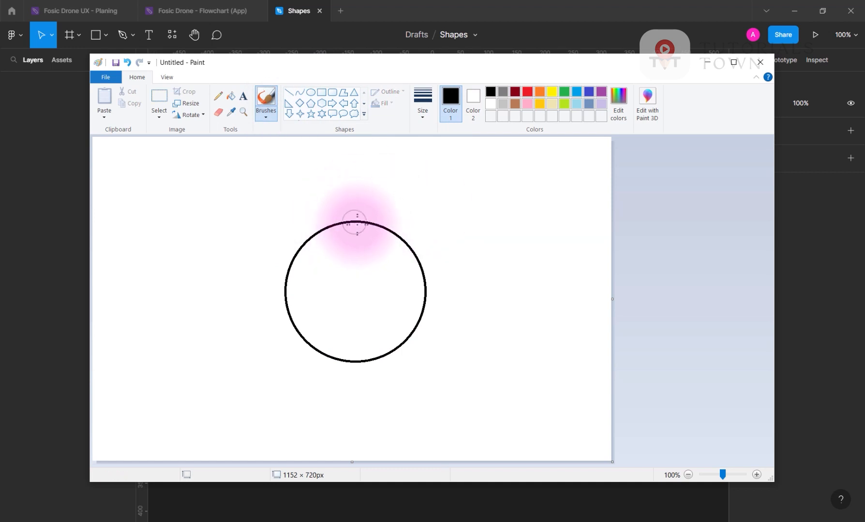
click(527, 92)
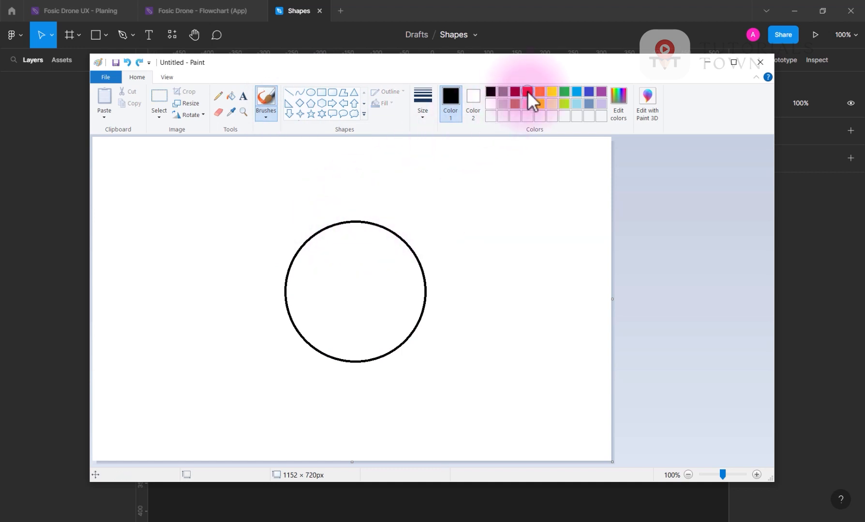
drag(358, 217, 357, 224)
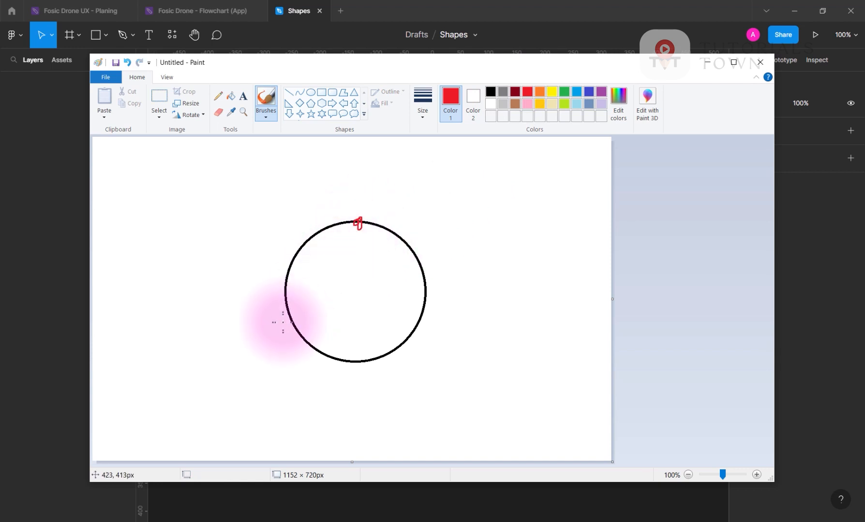
mouse_move(292, 292)
mouse_down()
mouse_move(284, 293)
mouse_move(301, 296)
mouse_up()
drag(424, 287, 426, 292)
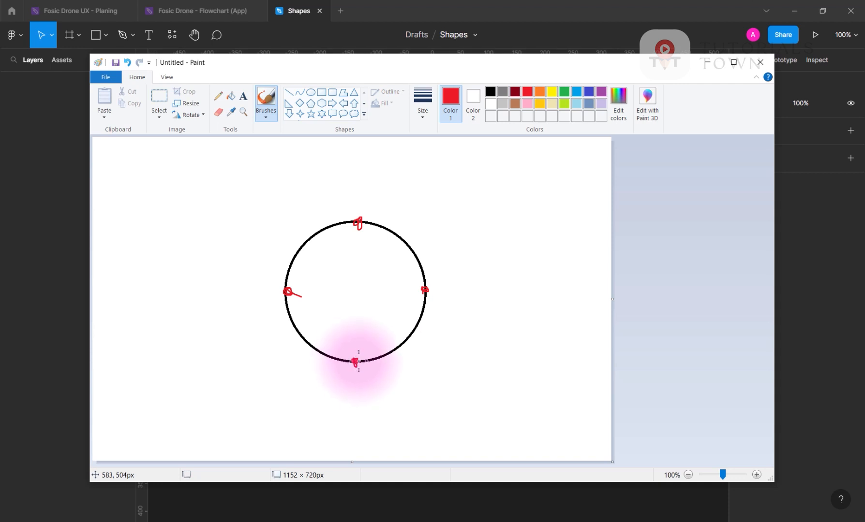
mouse_move(350, 219)
mouse_down()
mouse_move(298, 243)
mouse_move(280, 291)
mouse_move(290, 334)
mouse_move(316, 364)
mouse_move(334, 369)
mouse_move(388, 362)
mouse_move(417, 336)
mouse_move(435, 297)
mouse_move(415, 240)
mouse_move(363, 215)
mouse_up()
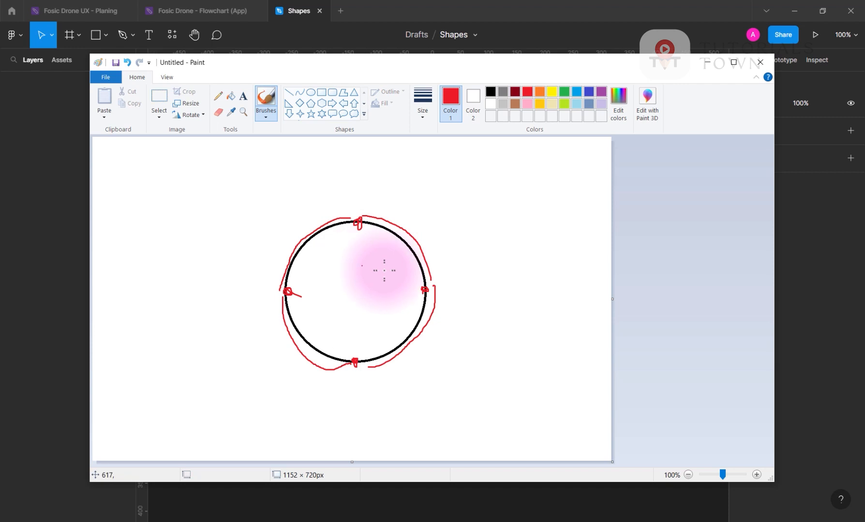
Step: Scribble a blue fill inside the circle and draw a blue outline around its outside with the brush
click(576, 91)
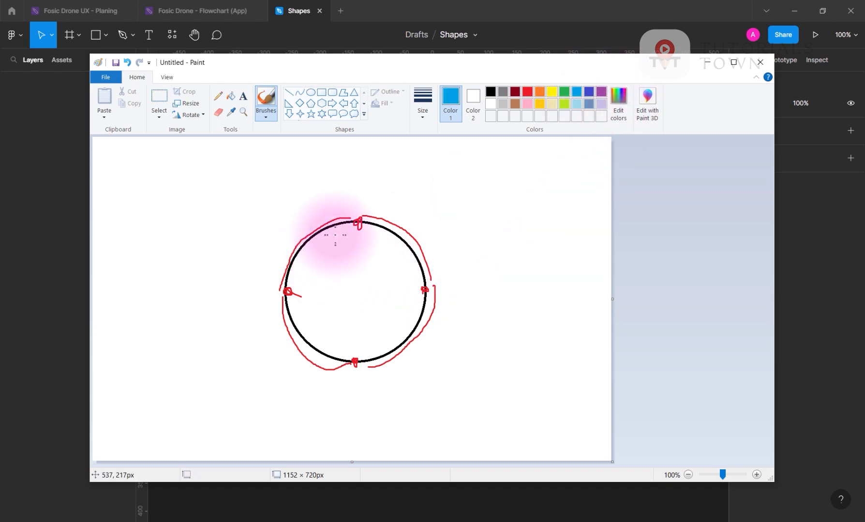
mouse_move(334, 237)
mouse_down()
mouse_move(319, 315)
mouse_move(355, 333)
mouse_up()
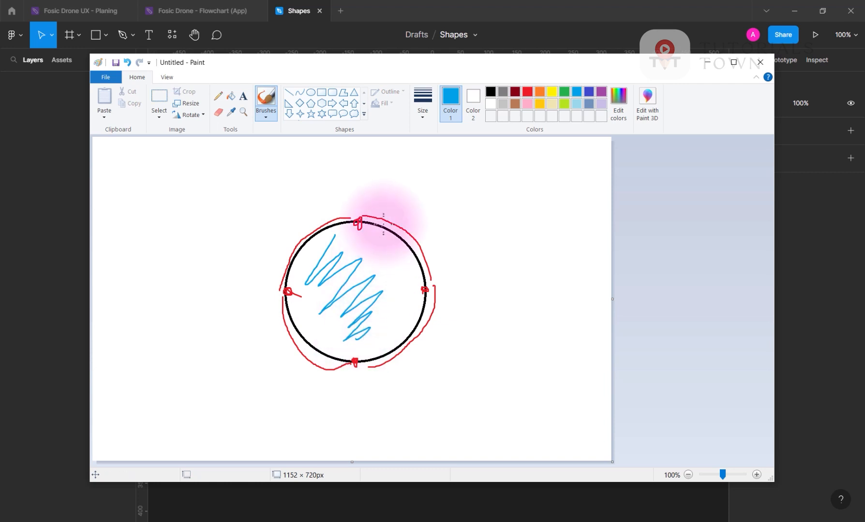
mouse_move(367, 209)
mouse_down()
mouse_move(415, 227)
mouse_move(446, 292)
mouse_move(440, 338)
mouse_move(402, 384)
mouse_move(355, 389)
mouse_move(303, 365)
mouse_move(269, 323)
mouse_move(278, 246)
mouse_move(325, 212)
mouse_move(371, 211)
mouse_up()
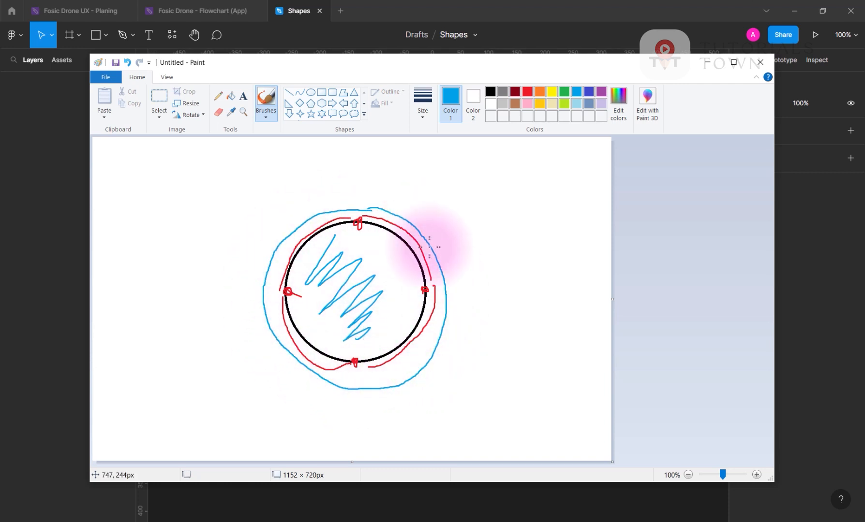
Step: Label the outer blue outline "S" and the scribbled fill "F" with blue leader lines
mouse_move(428, 242)
mouse_down()
mouse_move(469, 230)
mouse_move(465, 254)
mouse_up()
mouse_move(369, 295)
mouse_down()
mouse_move(486, 283)
mouse_move(506, 297)
mouse_up()
drag(507, 286, 525, 287)
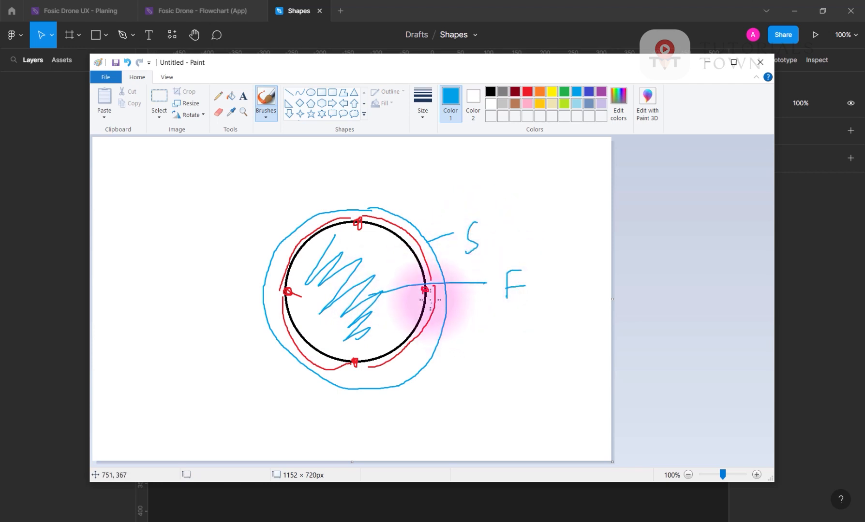
Step: Label the circle's top point "P" and its lower-right arc "L/Ed/P" with blue leader lines
mouse_move(360, 221)
mouse_down()
mouse_move(368, 180)
mouse_move(387, 167)
mouse_move(388, 176)
mouse_up()
mouse_move(392, 358)
mouse_down()
mouse_move(433, 426)
mouse_move(451, 431)
mouse_move(474, 403)
mouse_move(455, 446)
mouse_up()
drag(477, 411, 477, 429)
drag(477, 413, 486, 426)
mouse_move(495, 421)
mouse_down()
mouse_move(499, 407)
mouse_move(503, 448)
mouse_move(526, 432)
mouse_up()
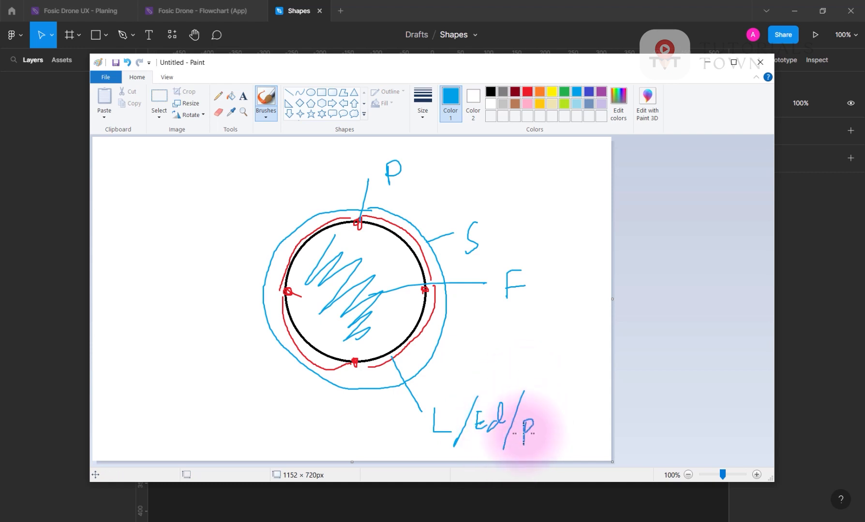
Step: Extend the "P" label at the top point to "P/A" and the "S" label to "S/O"
drag(419, 158, 393, 205)
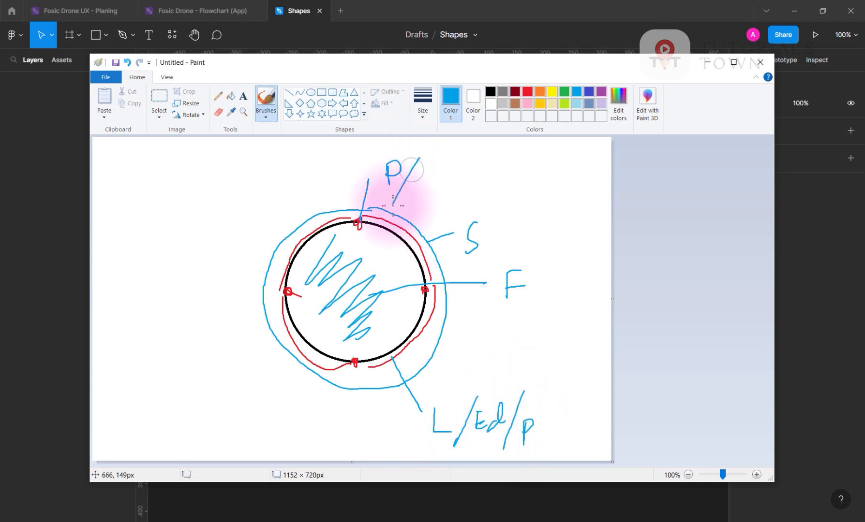
mouse_move(419, 177)
mouse_down()
mouse_move(416, 199)
mouse_move(427, 189)
mouse_up()
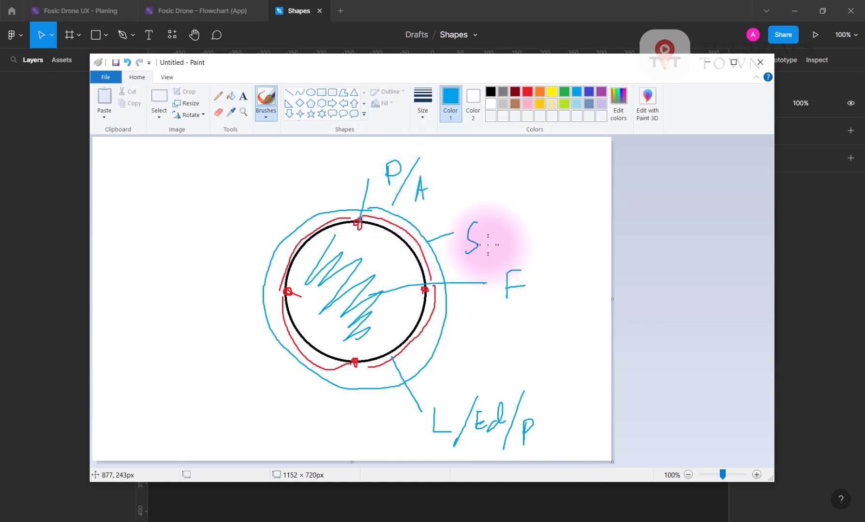
mouse_move(489, 223)
mouse_down()
mouse_move(484, 251)
mouse_move(515, 234)
mouse_up()
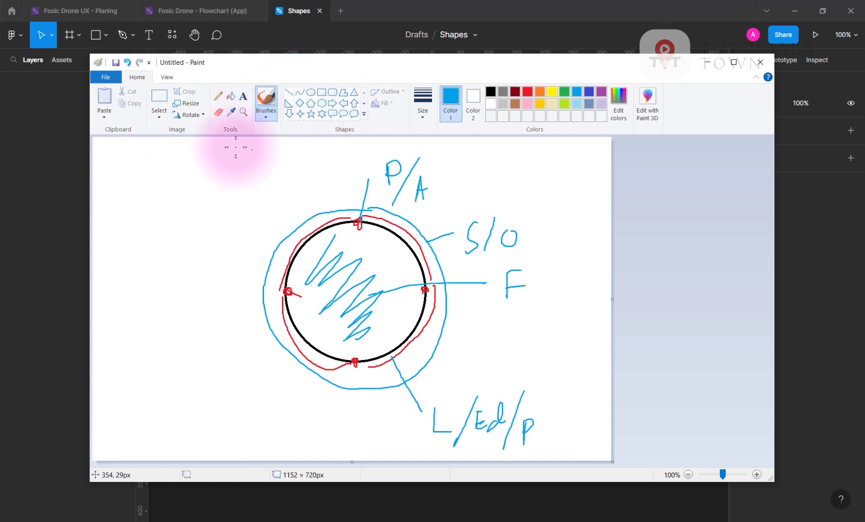
Step: Draw a closed blue freeform shape with four red points left of the circle, and write "what" in red below it
mouse_move(176, 196)
mouse_down()
mouse_move(248, 183)
mouse_move(148, 315)
mouse_move(121, 267)
mouse_move(145, 209)
mouse_move(176, 196)
mouse_up()
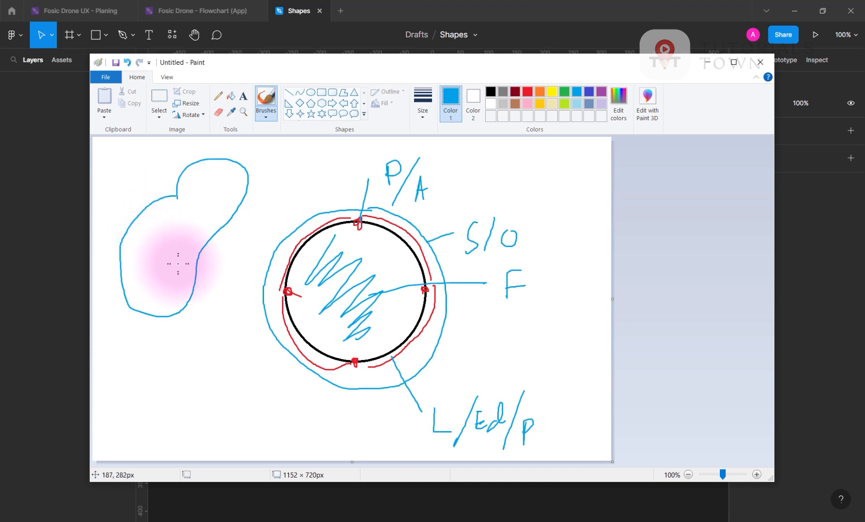
click(527, 92)
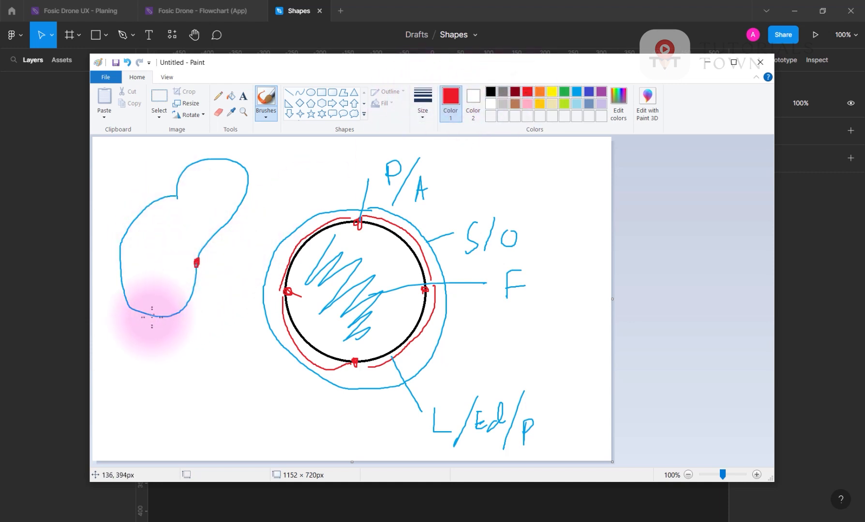
drag(117, 273, 119, 275)
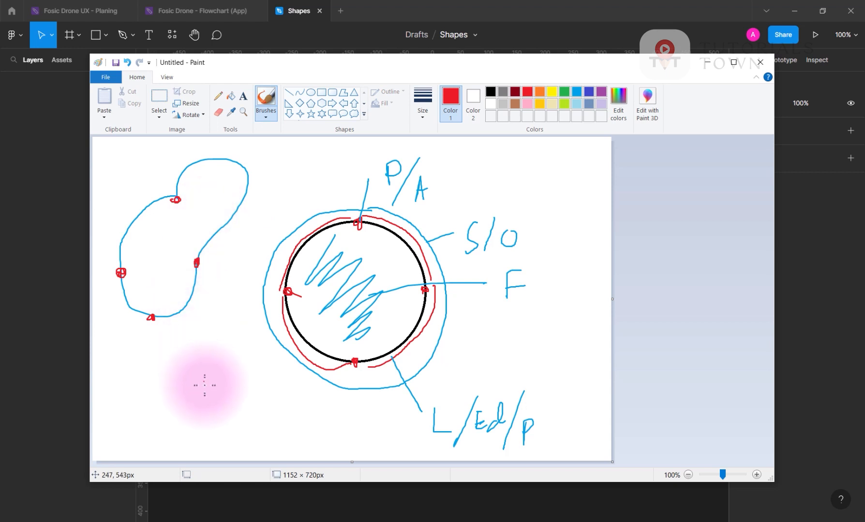
mouse_move(133, 386)
mouse_down()
mouse_move(218, 381)
mouse_move(216, 371)
mouse_up()
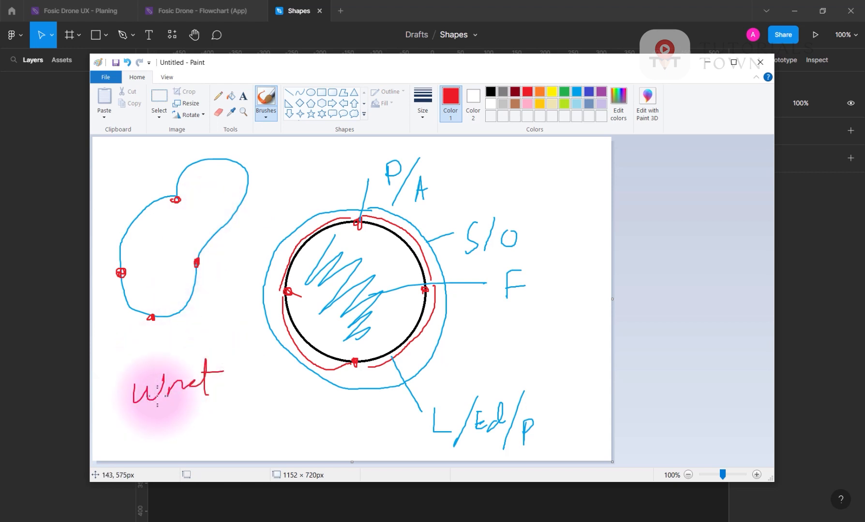
drag(160, 401, 159, 367)
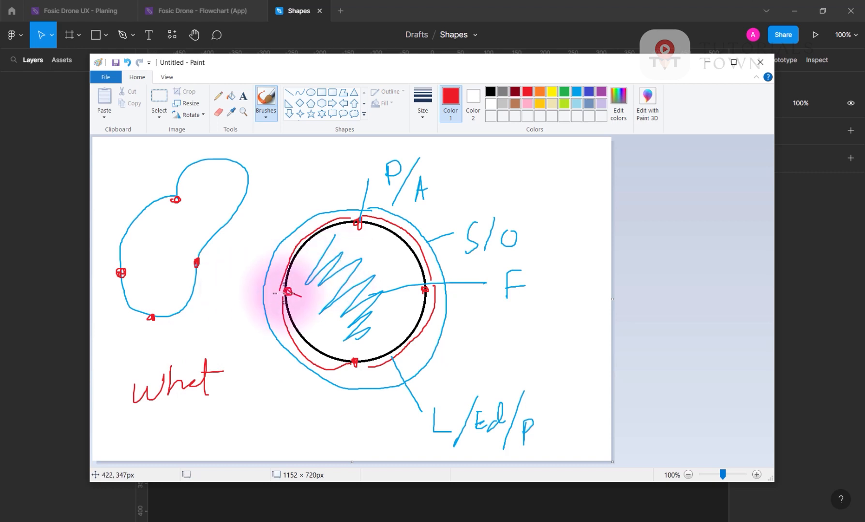
Step: Draw a red line from the circle's left point to a new outer point, and trace a black curve around it between the top and bottom points
mouse_move(287, 292)
mouse_down()
mouse_move(251, 293)
mouse_move(239, 256)
mouse_move(238, 267)
mouse_up()
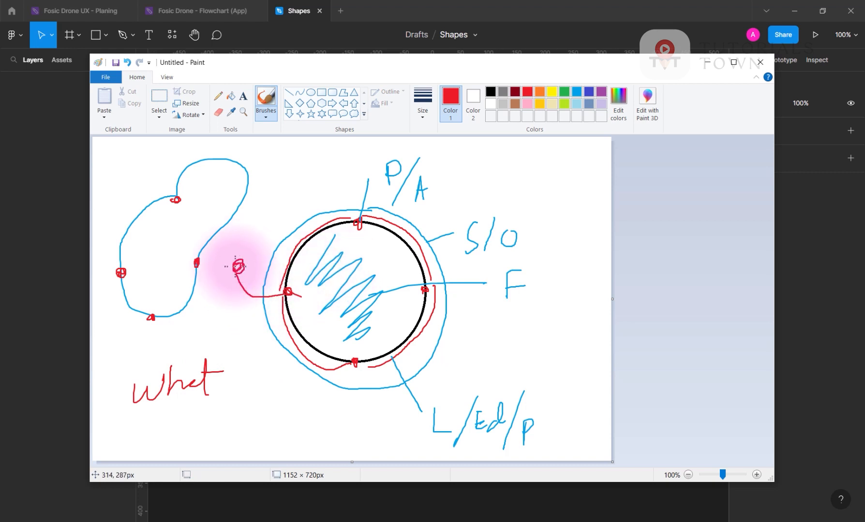
mouse_move(348, 220)
mouse_down()
mouse_move(276, 238)
mouse_move(255, 264)
mouse_up()
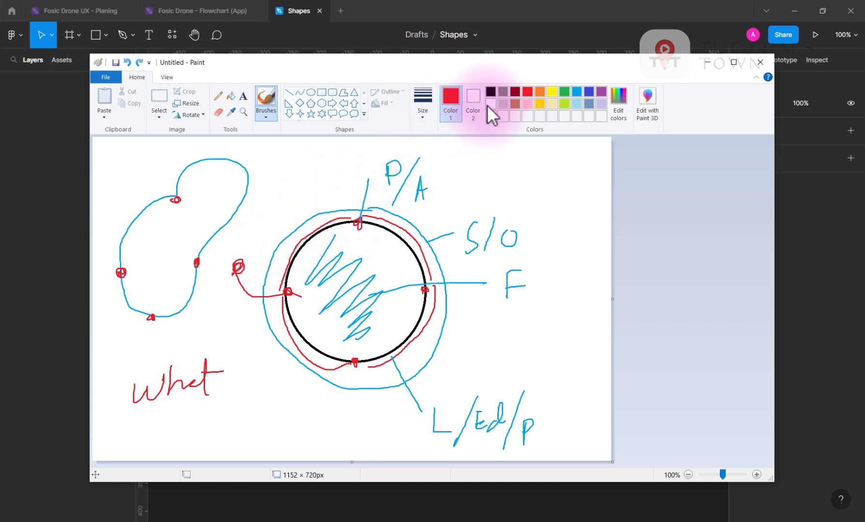
click(491, 92)
mouse_move(359, 220)
mouse_down()
mouse_move(286, 228)
mouse_move(240, 268)
mouse_move(235, 287)
mouse_move(268, 345)
mouse_move(355, 360)
mouse_up()
Step: Erase parts of the circle's original left arc inside the new black curve
click(218, 112)
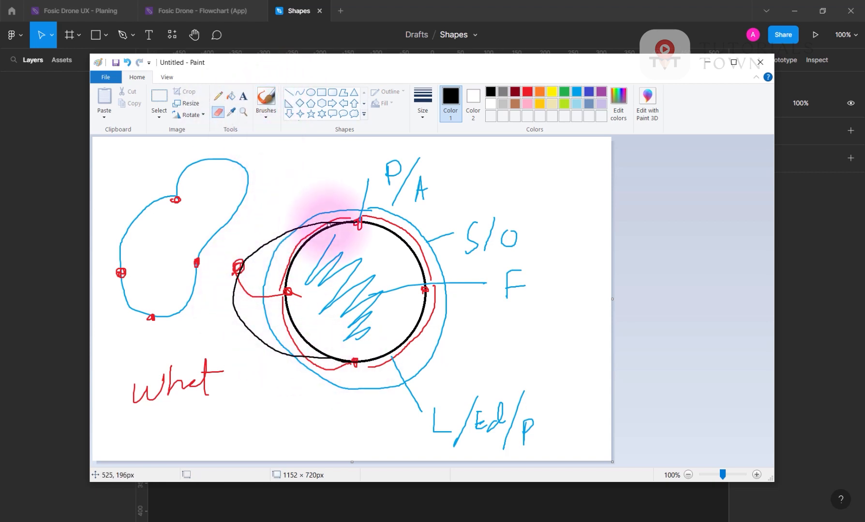
mouse_move(316, 235)
mouse_down()
mouse_move(287, 304)
mouse_move(327, 355)
mouse_move(283, 314)
mouse_up()
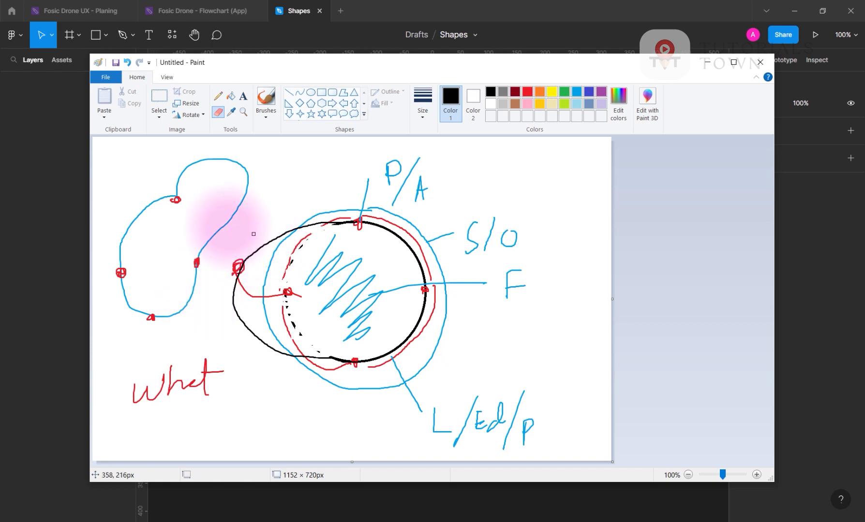
Step: Write "Kb" with "Mb" beneath it in black brush strokes above the circle's upper left side
click(261, 100)
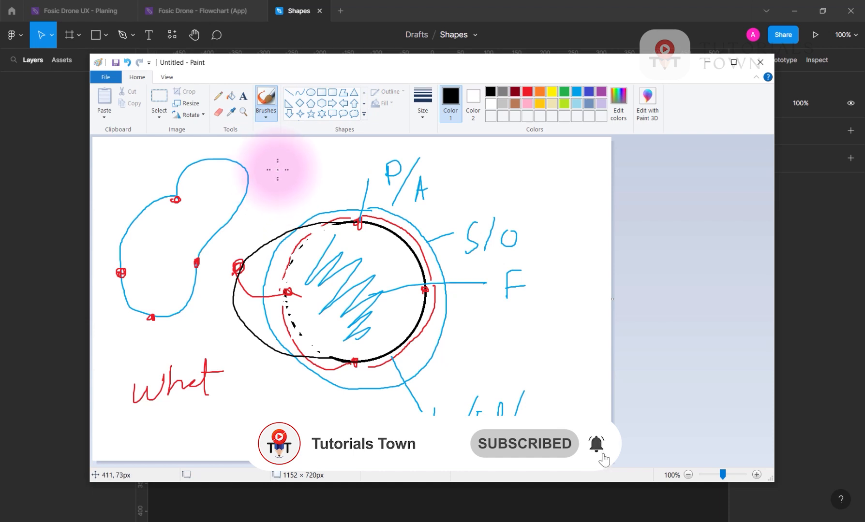
mouse_move(279, 177)
mouse_down()
mouse_move(285, 169)
mouse_move(304, 176)
mouse_move(289, 195)
mouse_move(298, 190)
mouse_move(300, 203)
mouse_up()
drag(300, 192, 300, 204)
drag(288, 171, 300, 158)
click(333, 177)
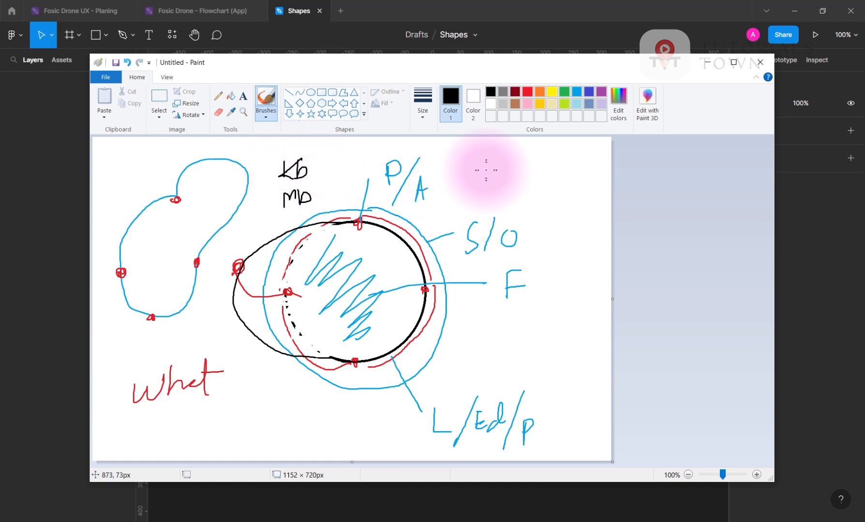
Step: Write "10 Kb" in black above the "S/O" label, underline it and write "2 Kb" beneath the line
mouse_move(488, 163)
mouse_down()
mouse_move(488, 185)
mouse_move(506, 174)
mouse_move(500, 168)
mouse_move(522, 176)
mouse_move(543, 177)
mouse_up()
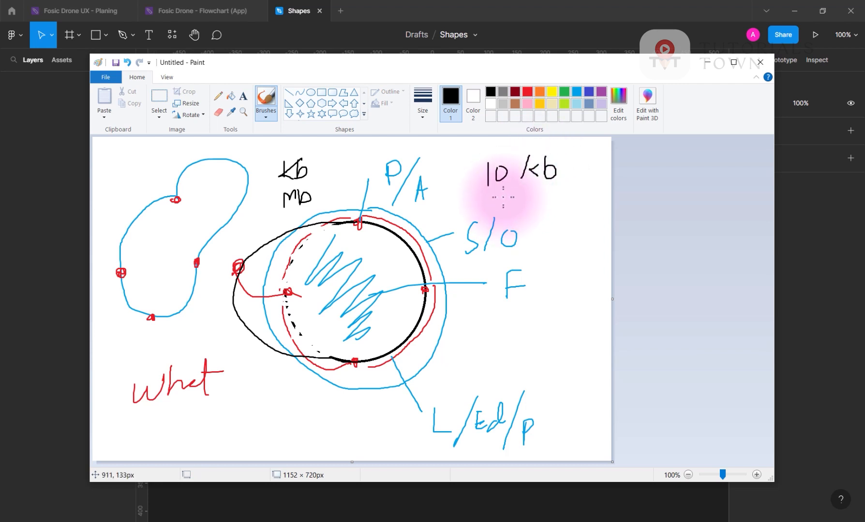
drag(486, 189, 557, 189)
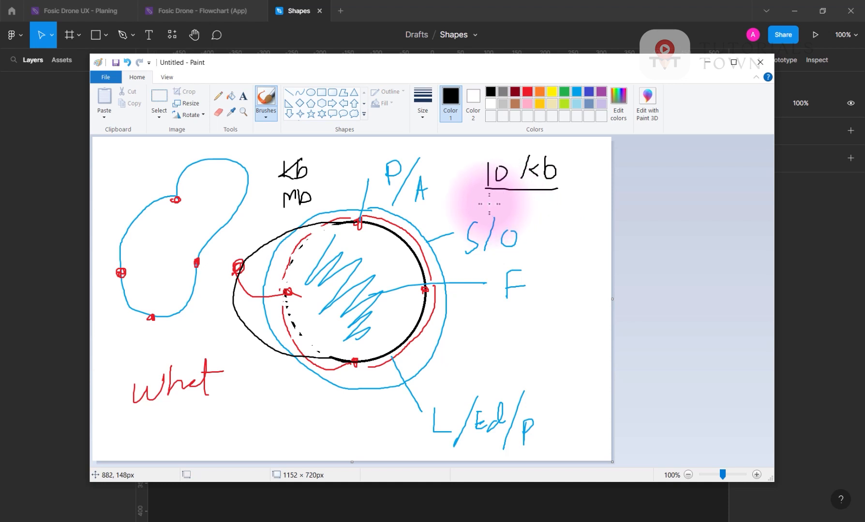
drag(489, 196, 509, 212)
mouse_move(520, 203)
mouse_down()
mouse_move(518, 223)
mouse_move(544, 211)
mouse_up()
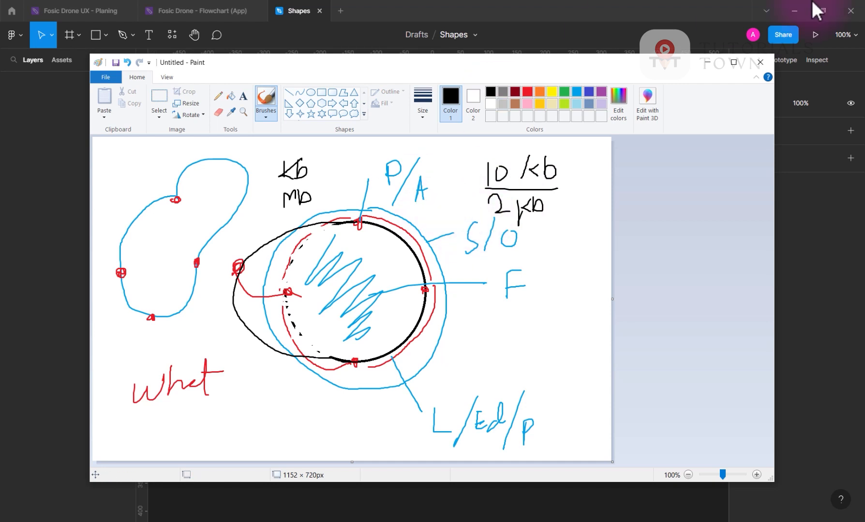
Step: Minimize the Paint sketch and the Notepad notes to return to the empty Figma canvas
click(707, 62)
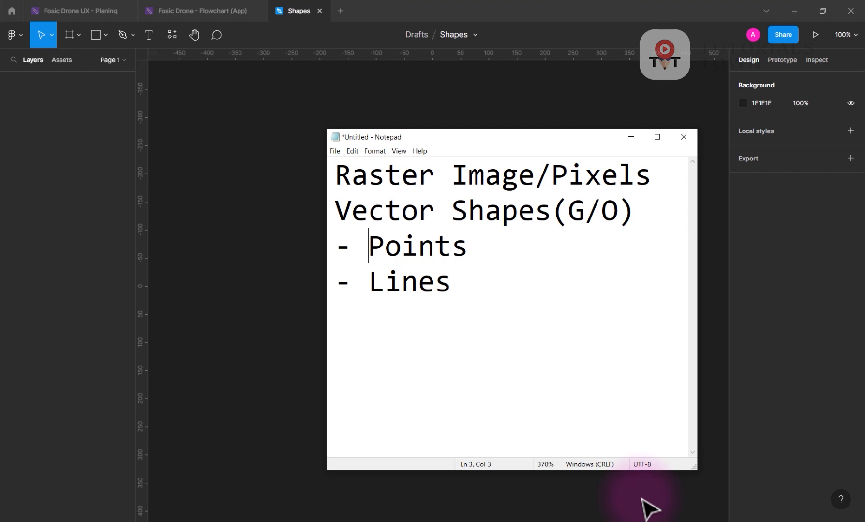
click(630, 137)
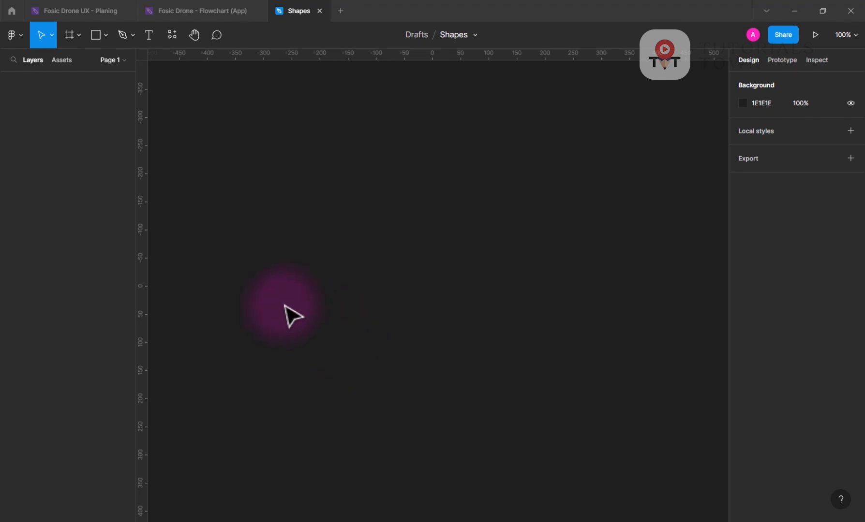
Step: Draw a rectangle of about 264 × 94 on the canvas and a square of about 165 × 165 to its right
click(107, 35)
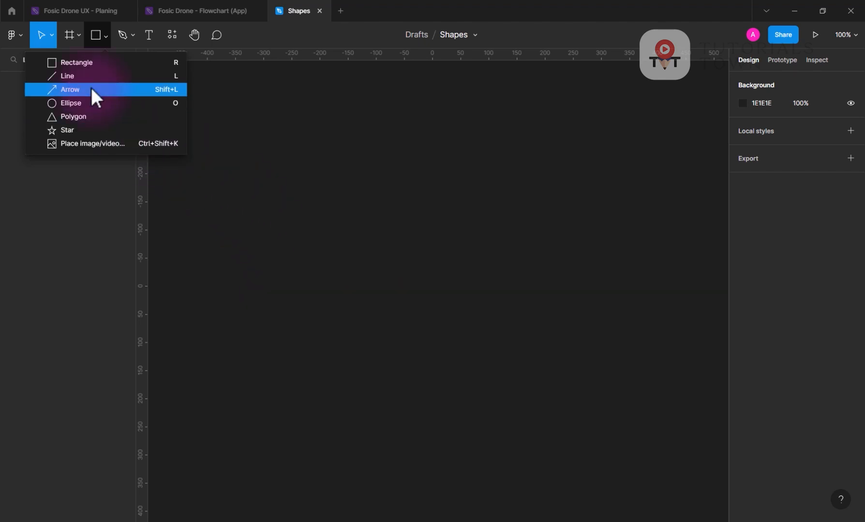
click(78, 60)
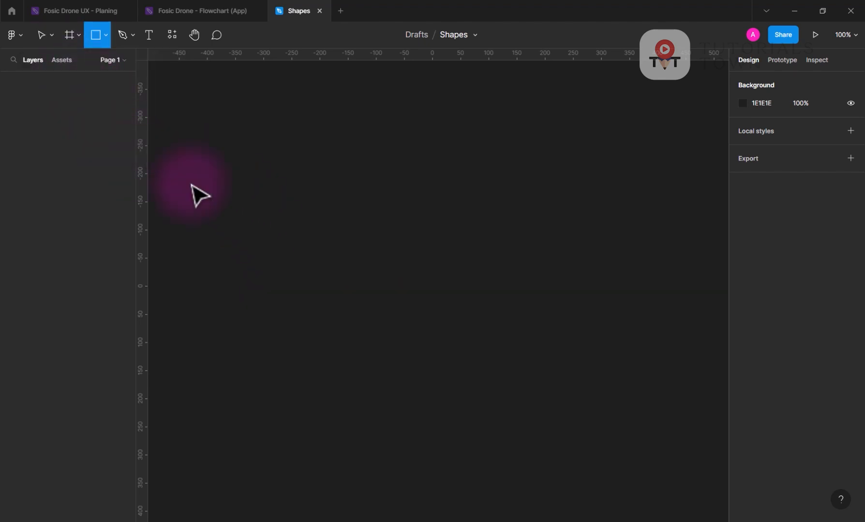
click(107, 34)
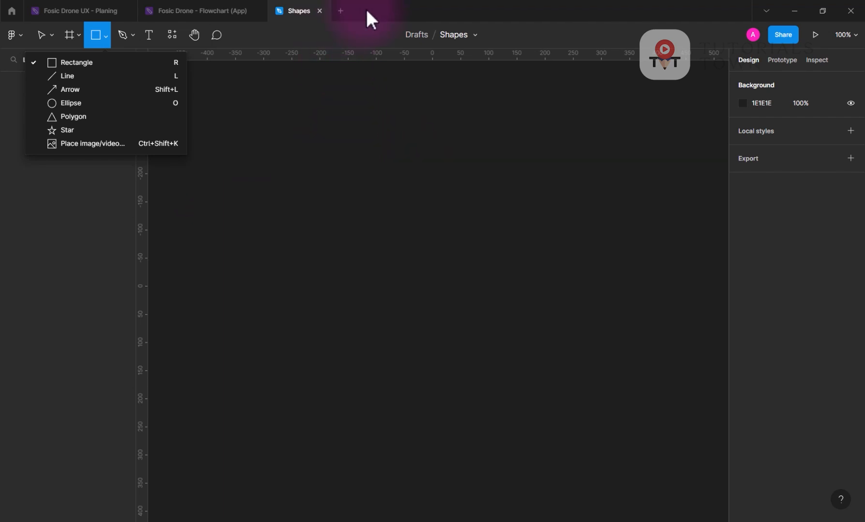
click(100, 270)
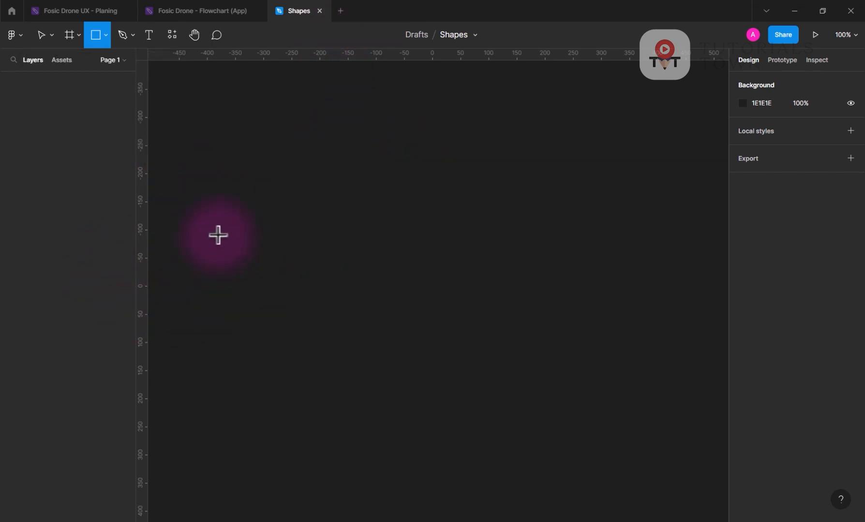
mouse_move(218, 234)
mouse_down()
mouse_move(288, 278)
mouse_move(366, 287)
mouse_up()
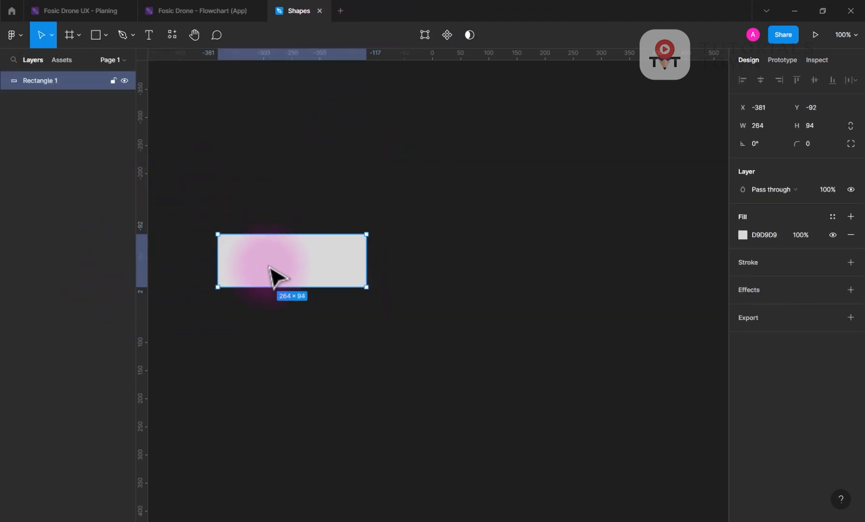
click(214, 325)
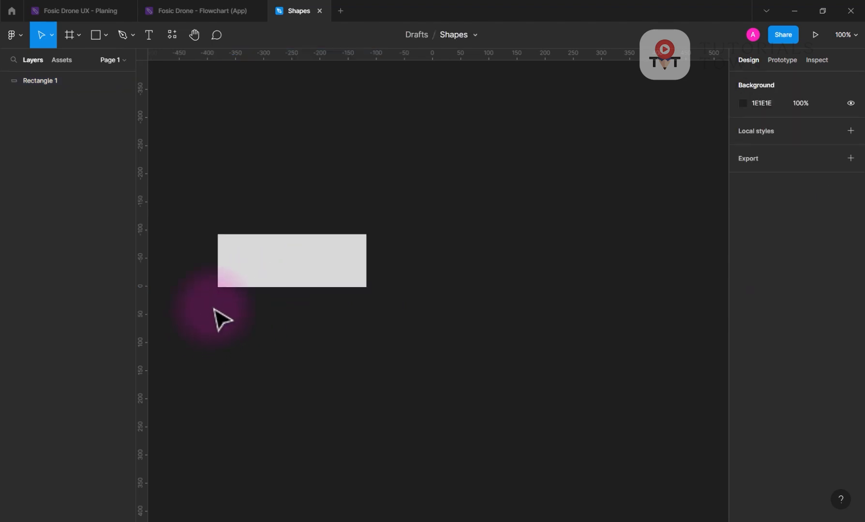
click(92, 34)
drag(379, 235, 464, 325)
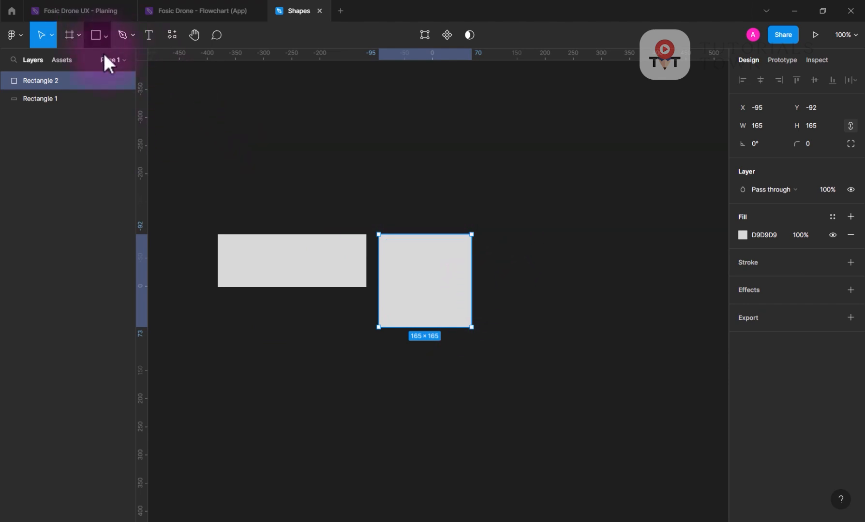
Step: Place a default 100 × 100 rectangle to the upper right of the square, and undo the placement
click(105, 35)
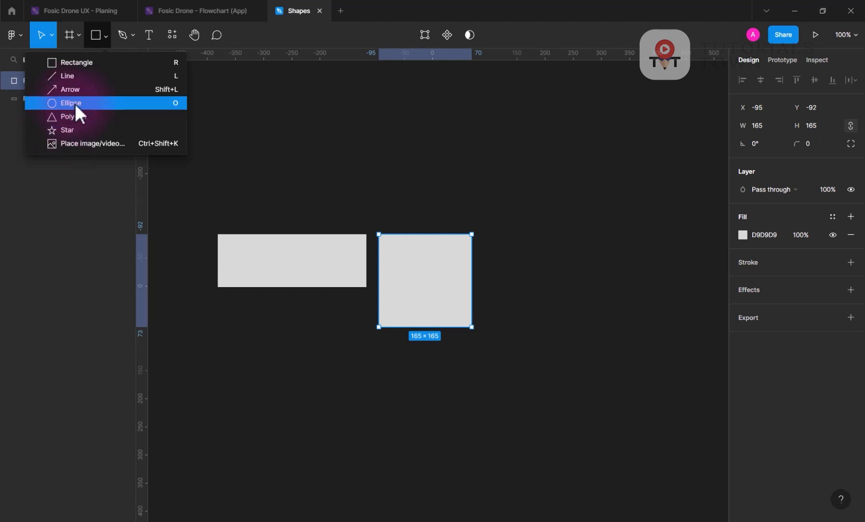
click(67, 68)
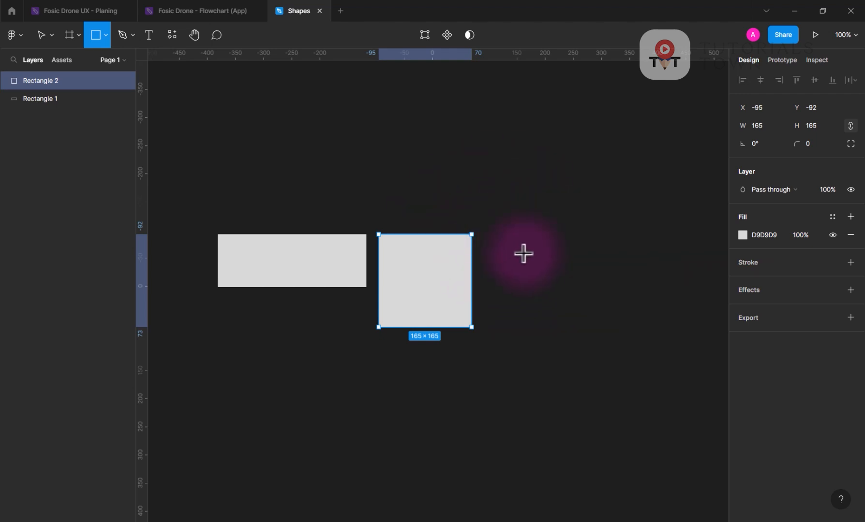
click(517, 210)
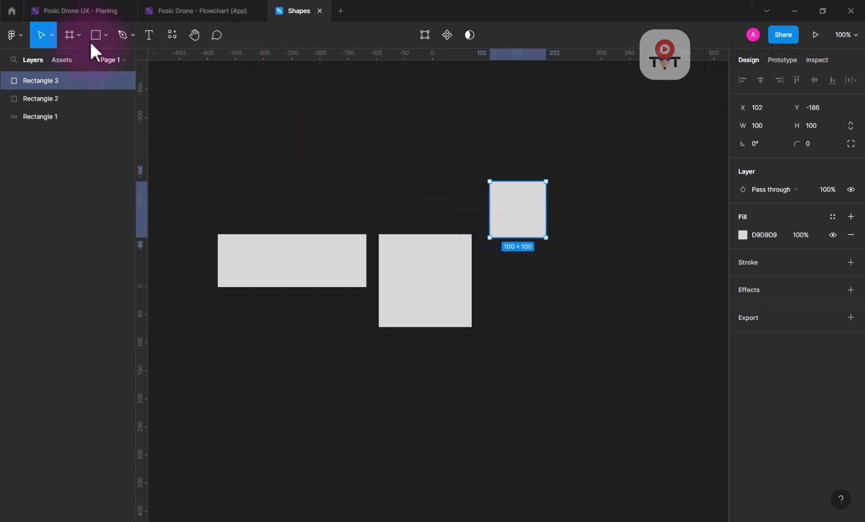
key(ctrl+z)
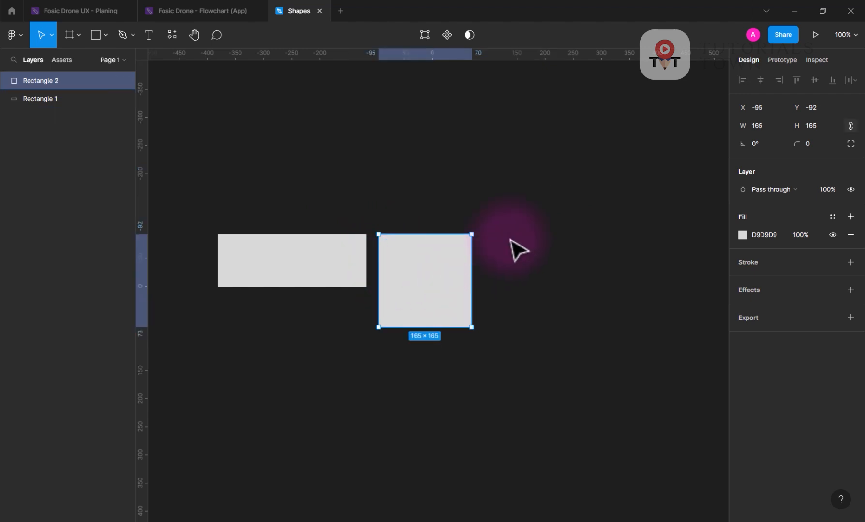
click(95, 35)
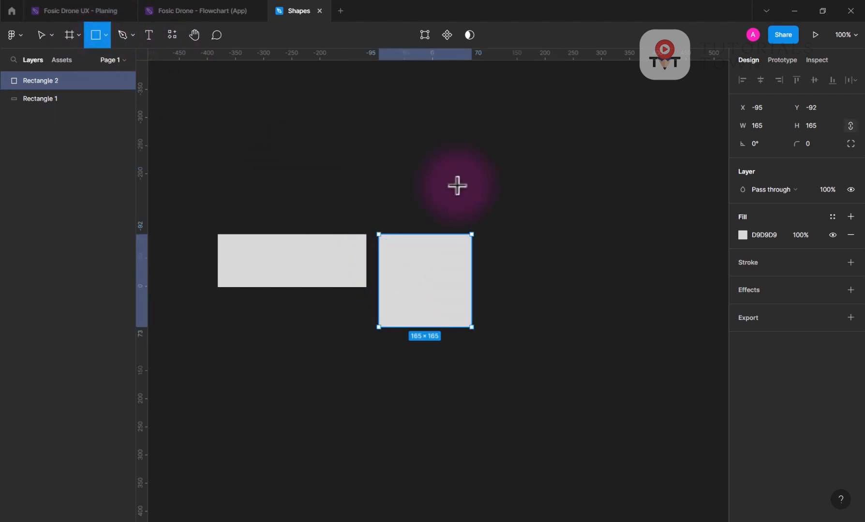
click(521, 196)
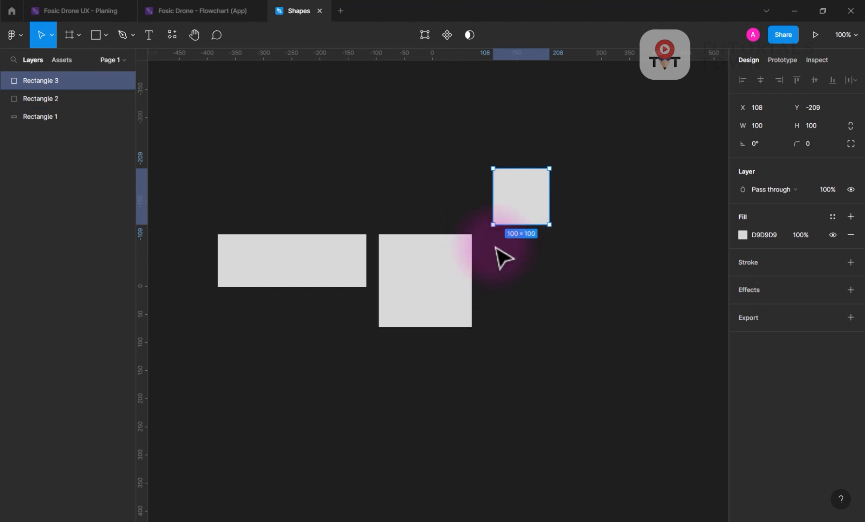
key(ctrl+z)
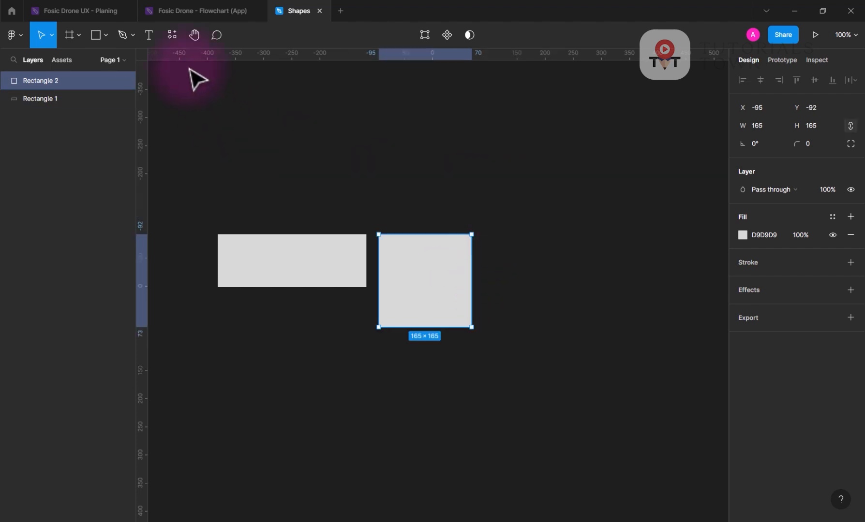
Step: Draw a third rectangle of about 253 × 82 to the right of the square, level with its upper edge
click(95, 35)
drag(490, 234, 633, 280)
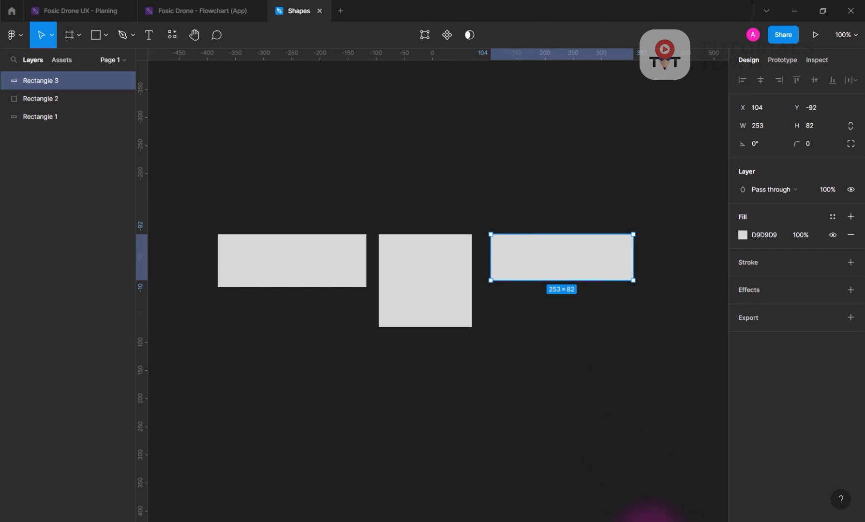
Step: Switch to the Notepad notes and add the line "250 x 60" below "- Lines", separated by a blank line
click(653, 521)
click(456, 283)
key(Return)
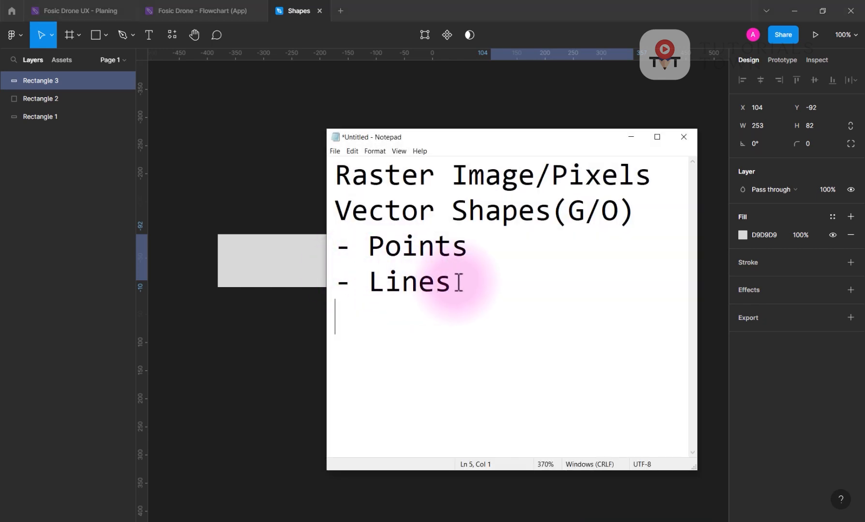
key(Return)
text(250 )
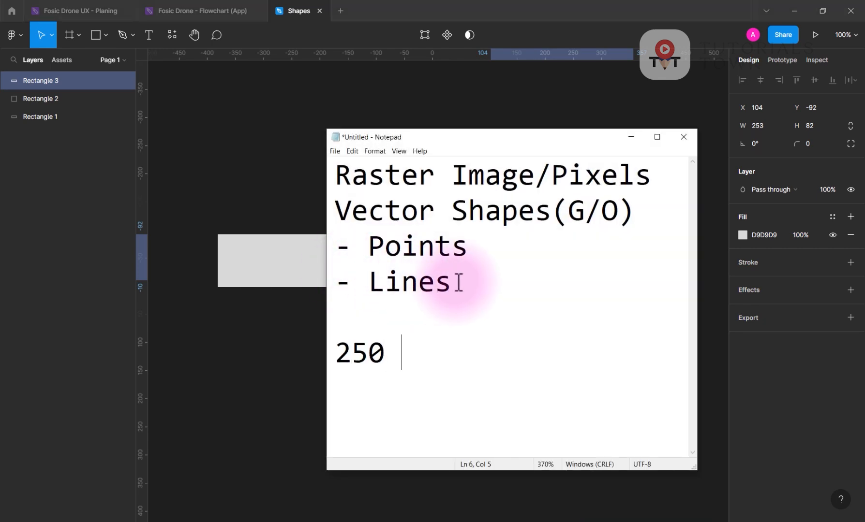
text(c)
key(BackSpace)
text(x 60)
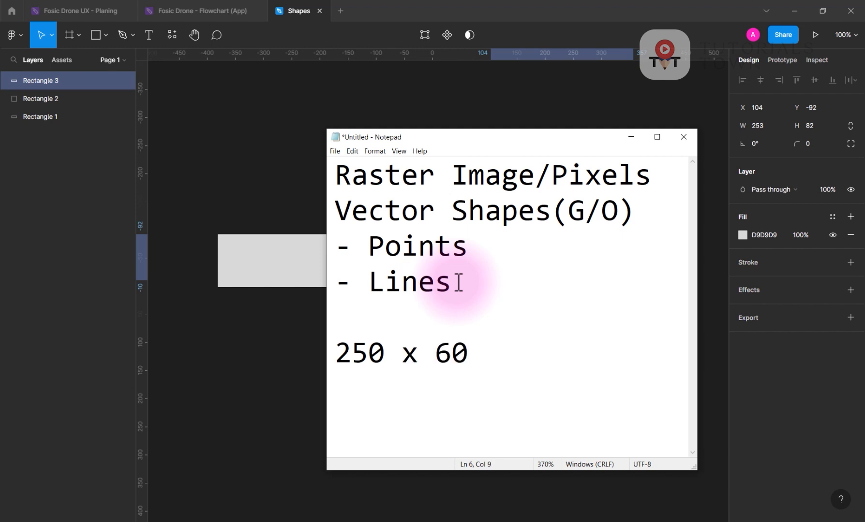
Step: Label the noted dimensions as "250w x 60h" and minimize Notepad to return to Figma
drag(386, 353, 336, 355)
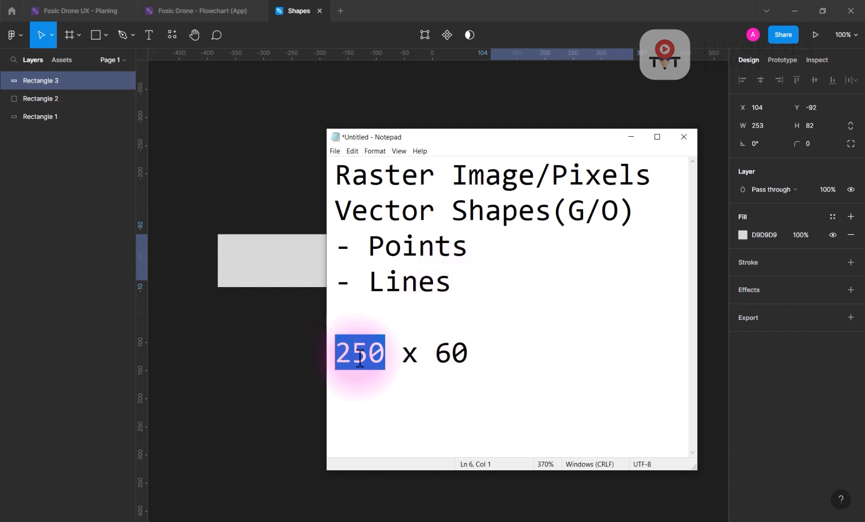
click(388, 354)
text(w)
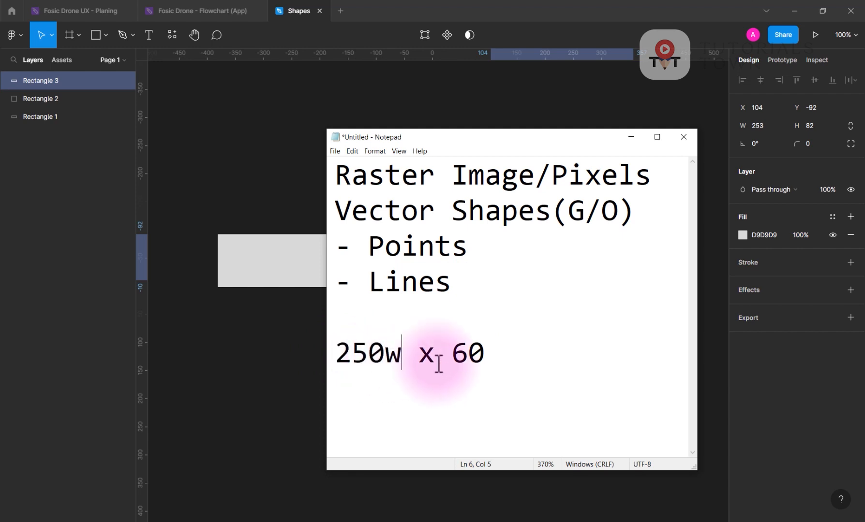
click(493, 357)
text(h)
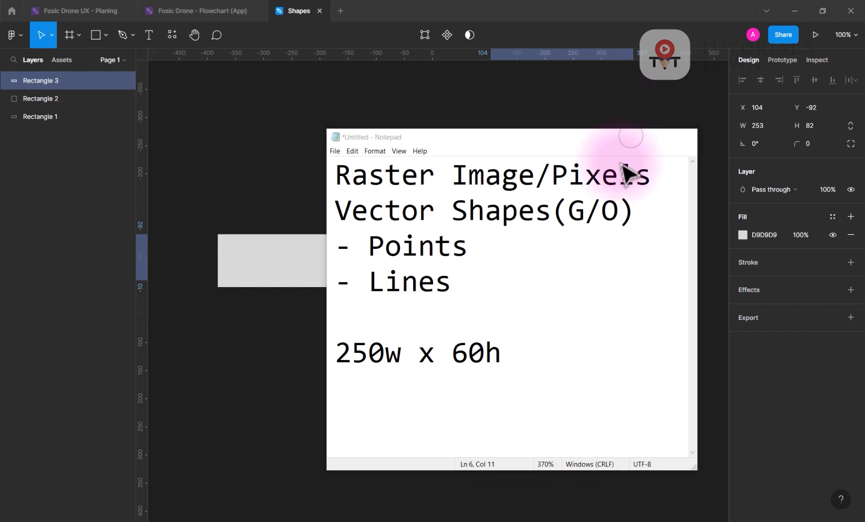
click(630, 137)
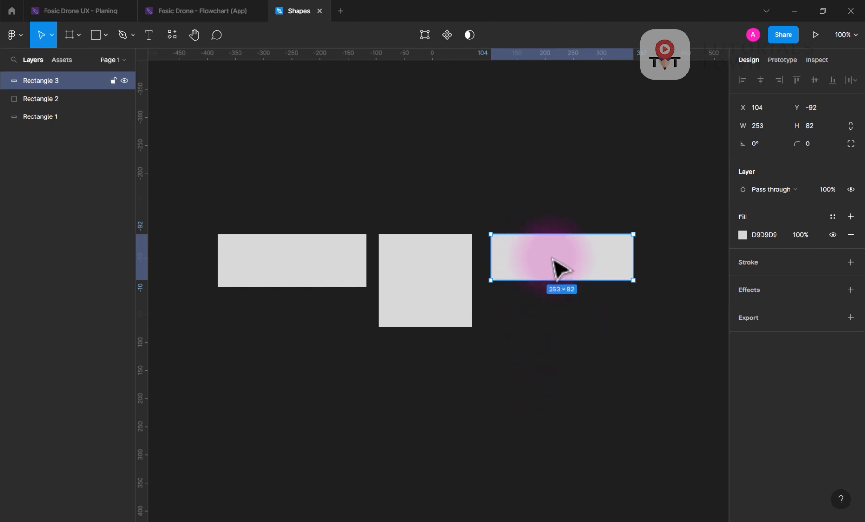
Step: Select the square and the two other rectangles in turn, moving the third rectangle closer to the square at about X 92
drag(556, 270, 546, 271)
click(462, 265)
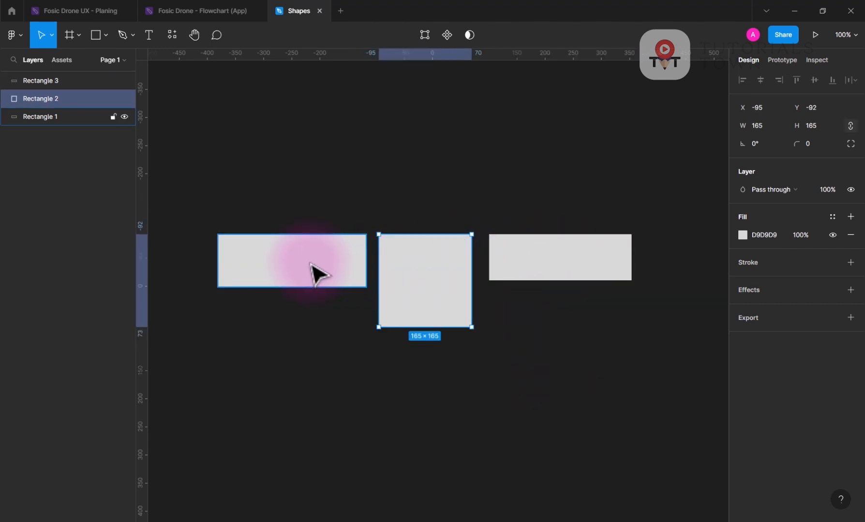
click(314, 271)
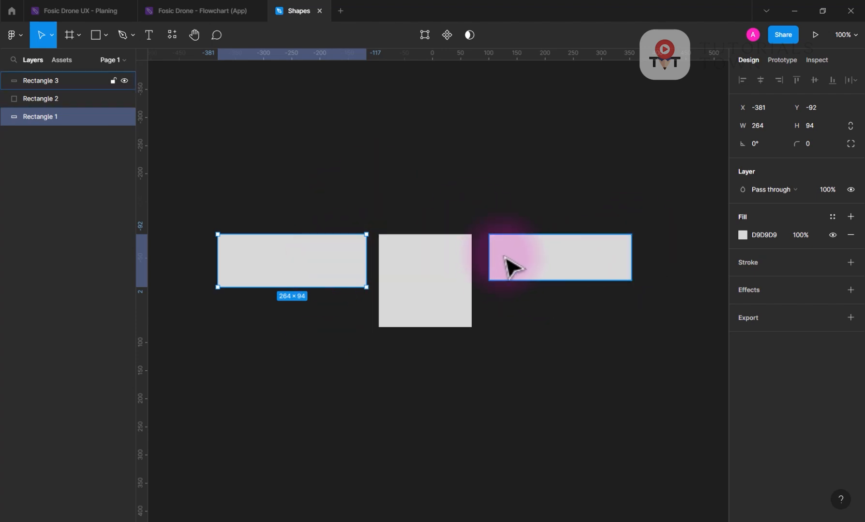
drag(525, 261, 520, 262)
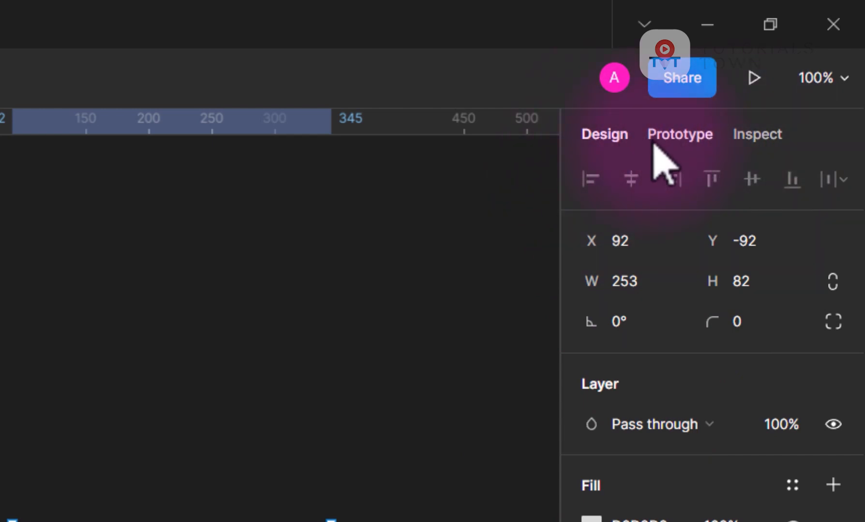
Step: Look at the third rectangle's prototype and inspect information, and return to its design properties
click(675, 143)
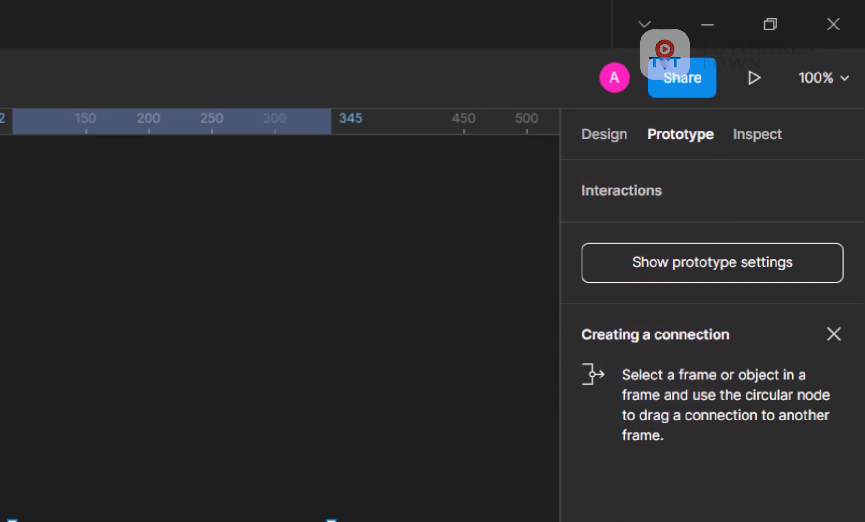
click(756, 137)
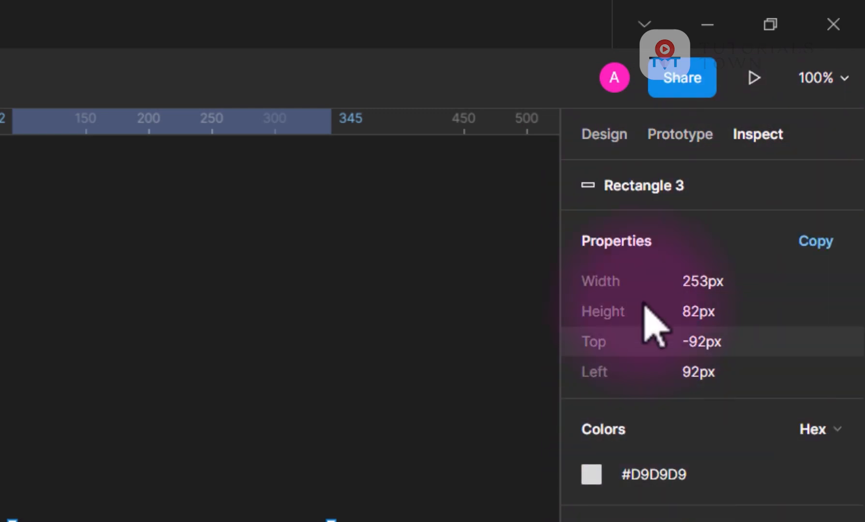
click(606, 138)
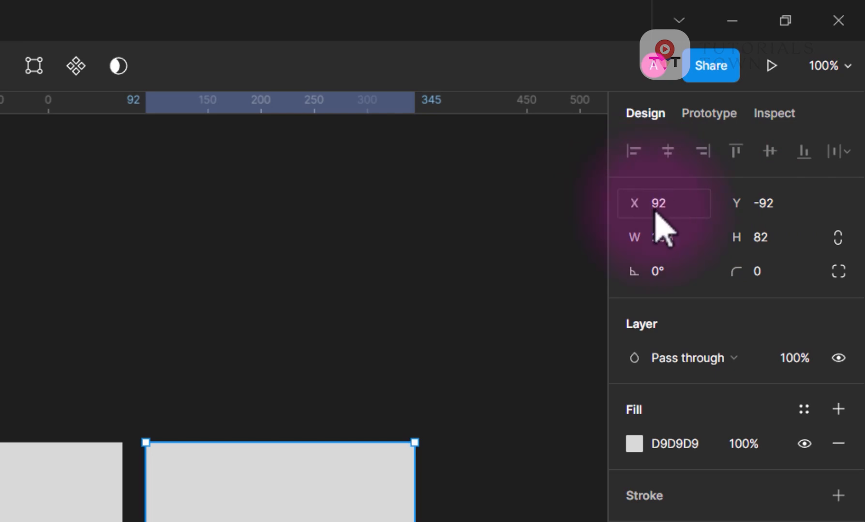
Step: Adjust the third rectangle's position values to X 106 and Y -90
drag(641, 205, 151, 509)
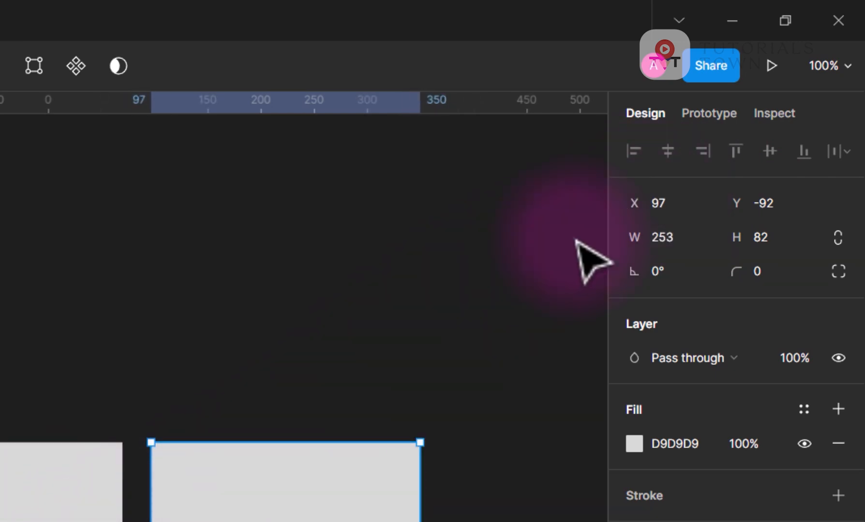
drag(738, 207, 654, 218)
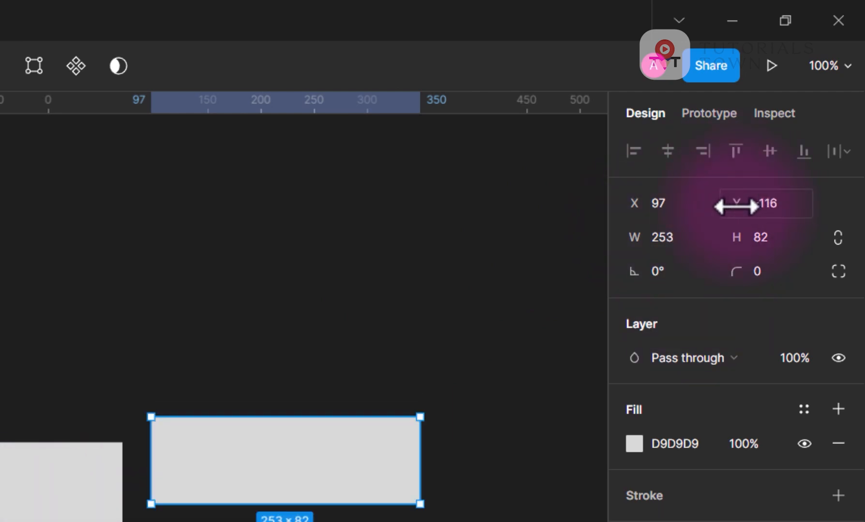
drag(735, 207, 791, 206)
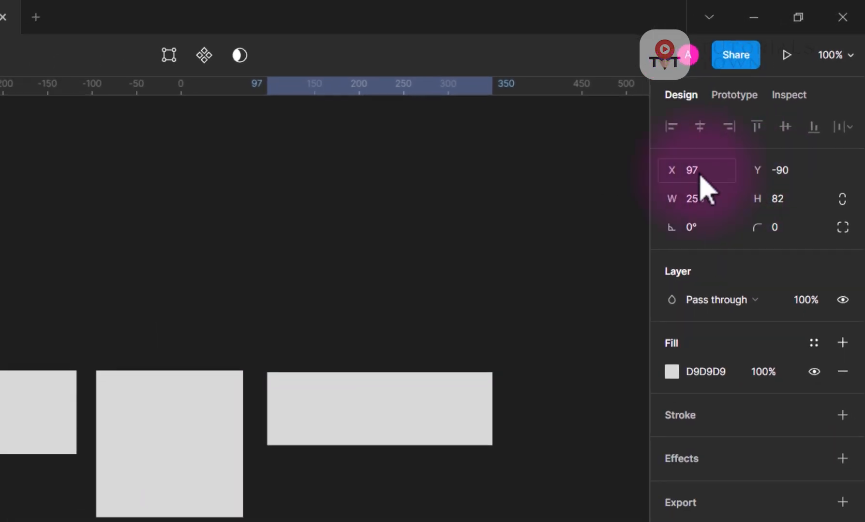
drag(687, 161, 688, 188)
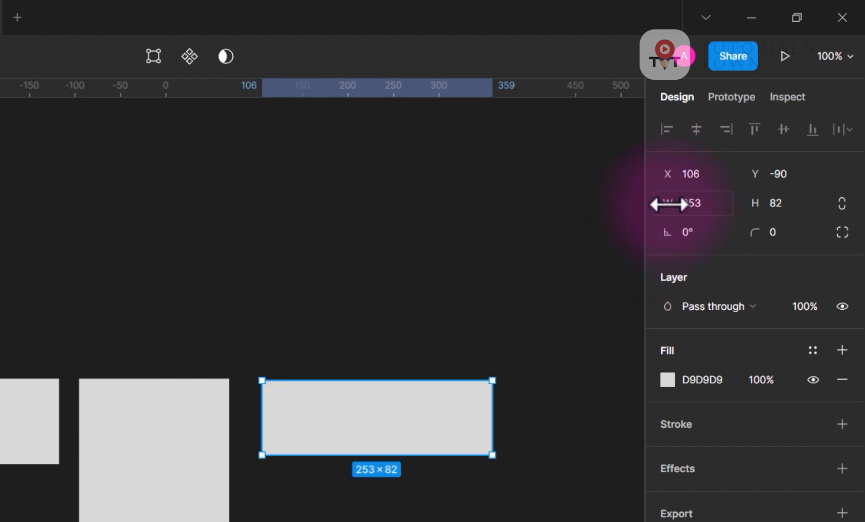
Step: Set the third rectangle's width to 200 and its height to 40
drag(669, 204, 653, 167)
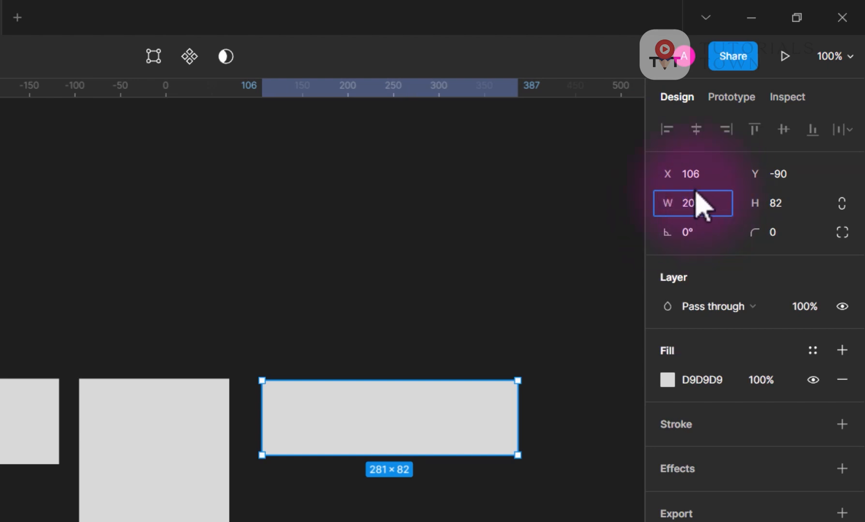
key(Return)
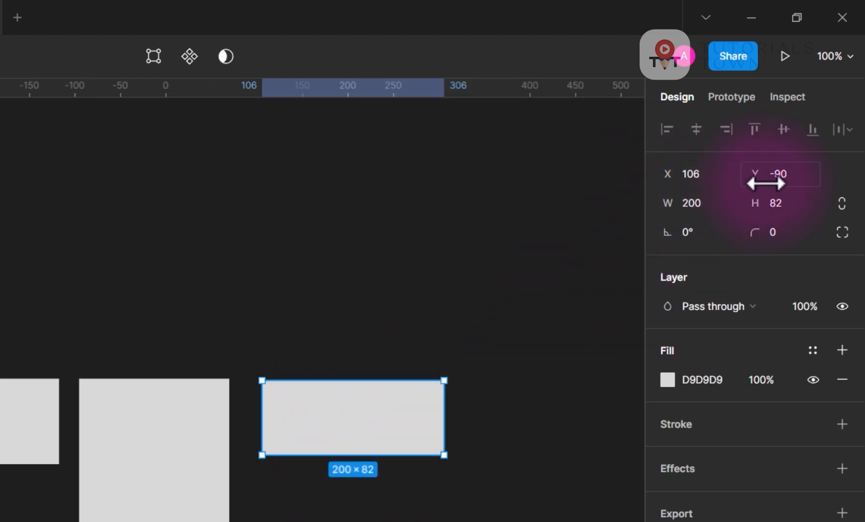
click(774, 207)
text(40)
key(Return)
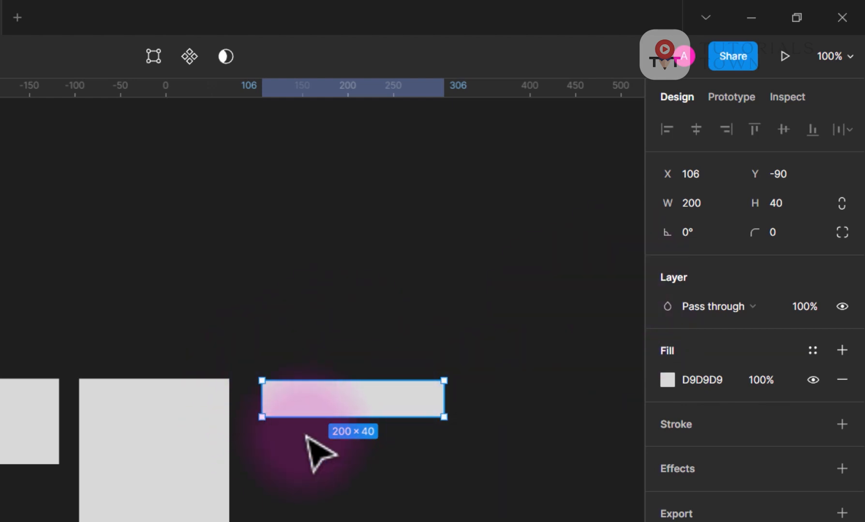
Step: Lock the third rectangle's proportions and scale it up to 240 × 48
click(841, 209)
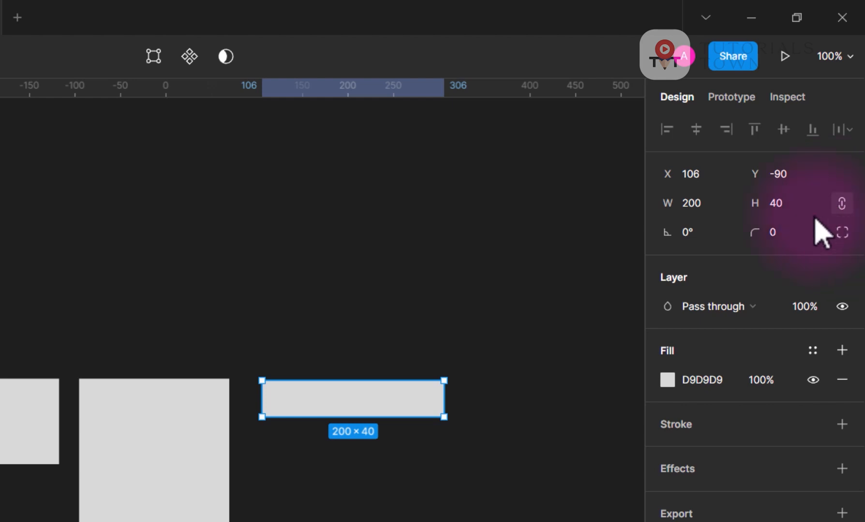
drag(761, 203, 779, 213)
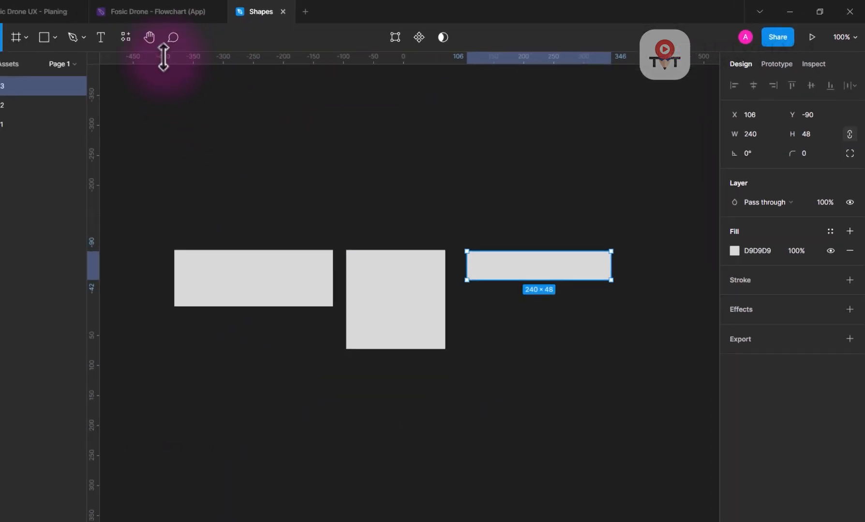
Step: Place a default 100 × 100 ellipse below the first rectangle
click(106, 35)
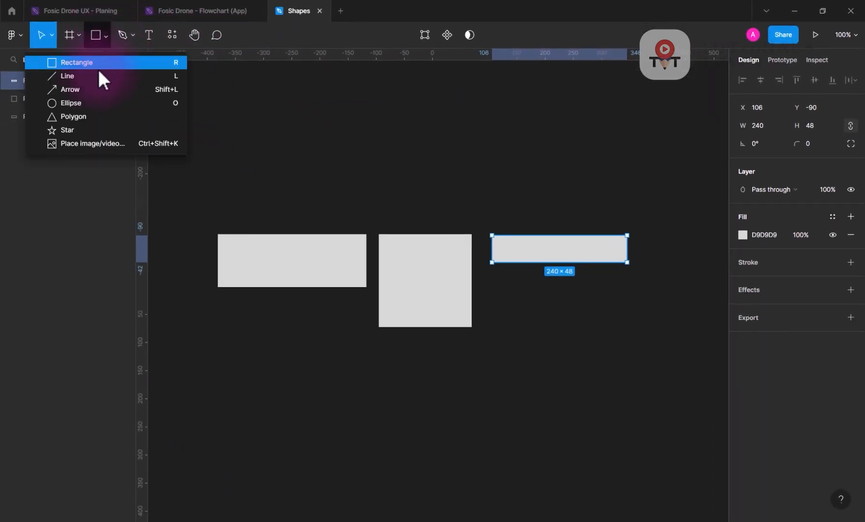
click(78, 101)
click(281, 358)
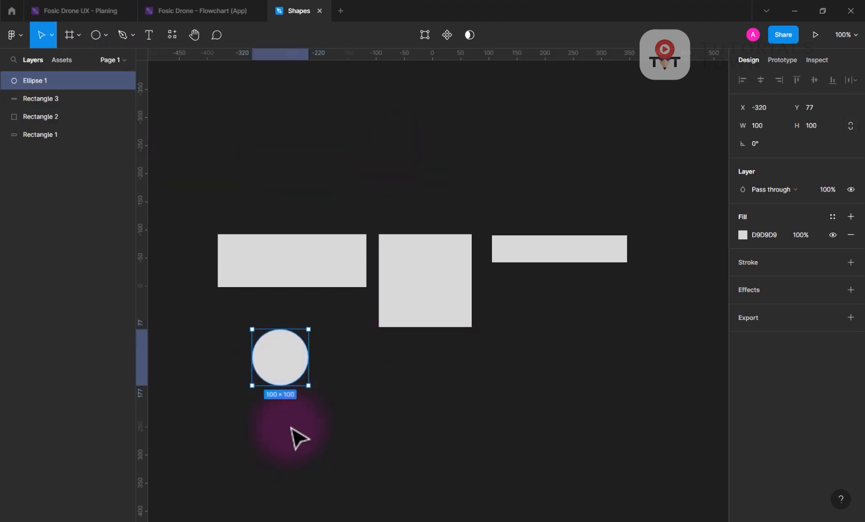
Step: Lock the circle's proportions and enlarge it to about 150 × 150 by adjusting its width
click(372, 370)
click(293, 368)
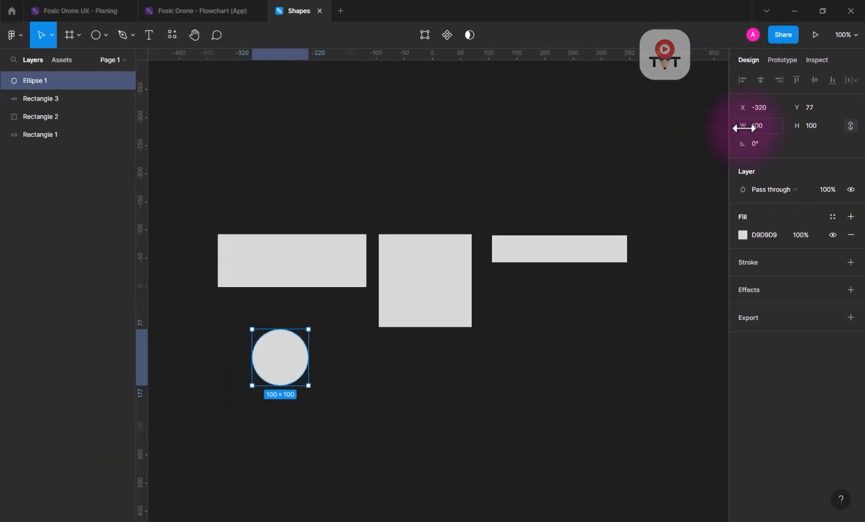
drag(611, 264, 713, 271)
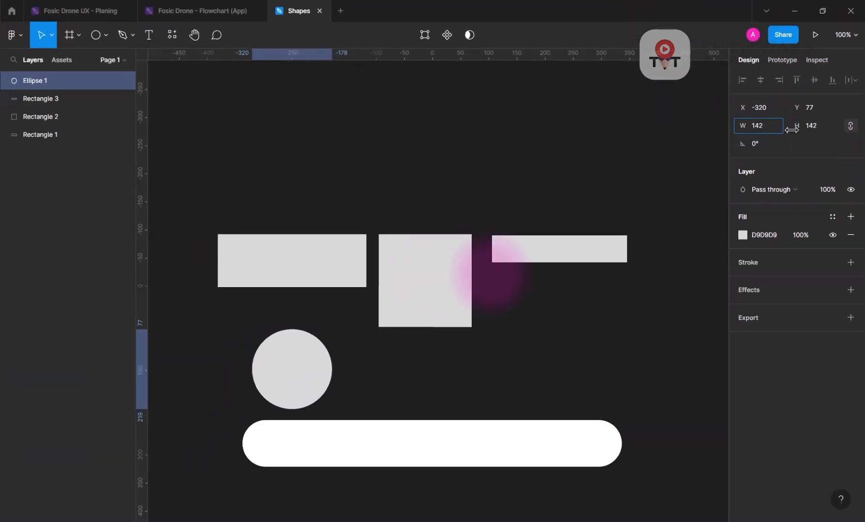
mouse_move(791, 130)
mouse_down()
mouse_move(826, 130)
mouse_move(722, 133)
mouse_move(794, 133)
mouse_up()
Step: Try rotating the 165 × 165 square by adjusting its rotation value, and undo the rotation
click(550, 257)
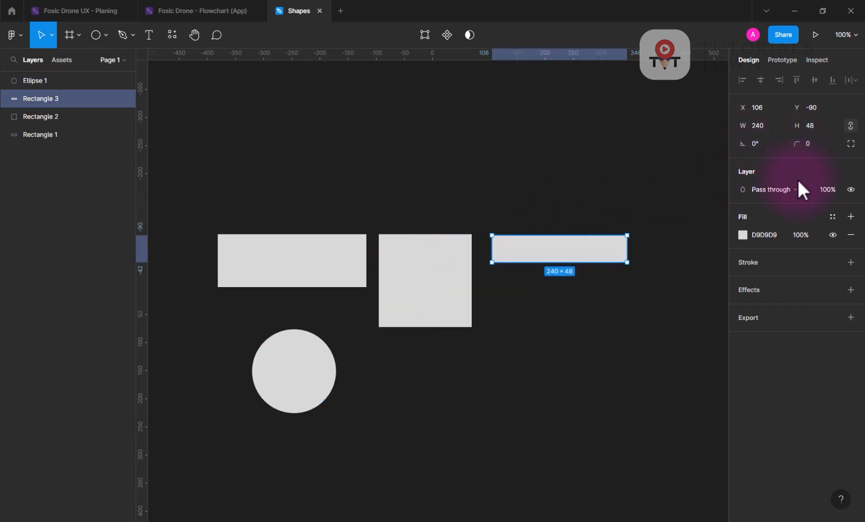
click(442, 290)
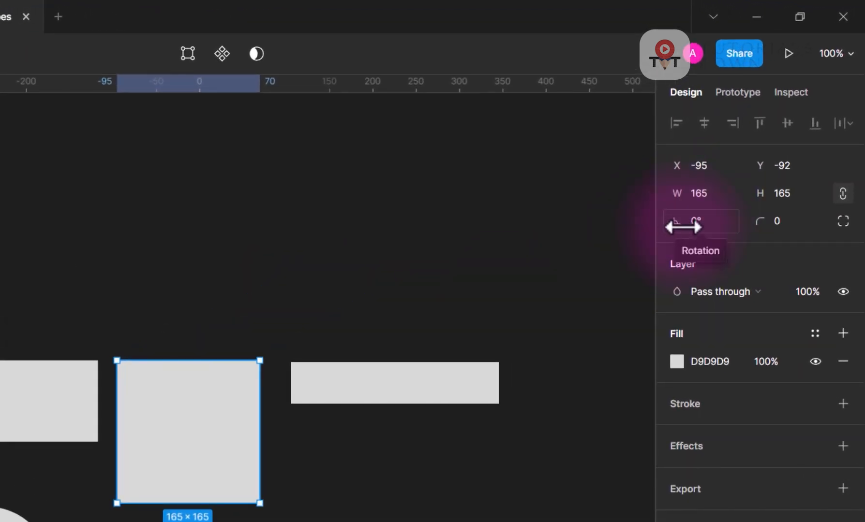
drag(700, 214, 725, 224)
key(ctrl+z)
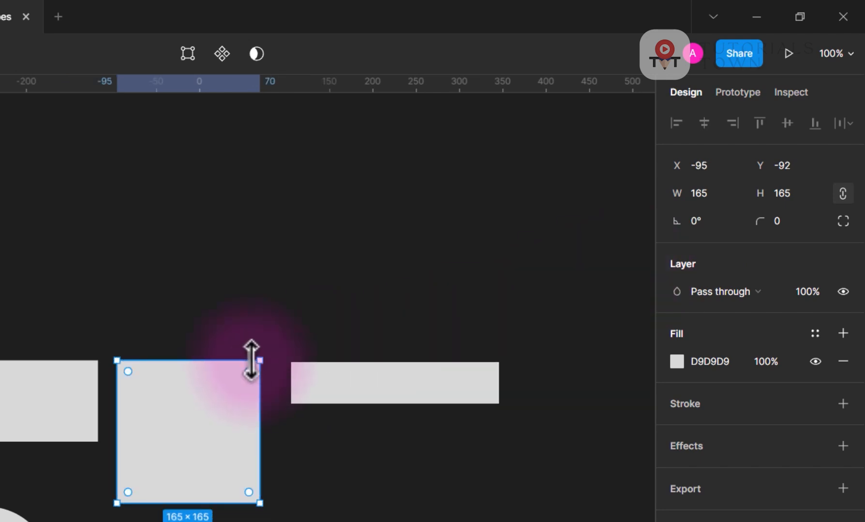
Step: Rotate the square freely from its corner, ending at -0.22°, and round all four of its corners
drag(267, 352, 249, 428)
key(ctrl+z)
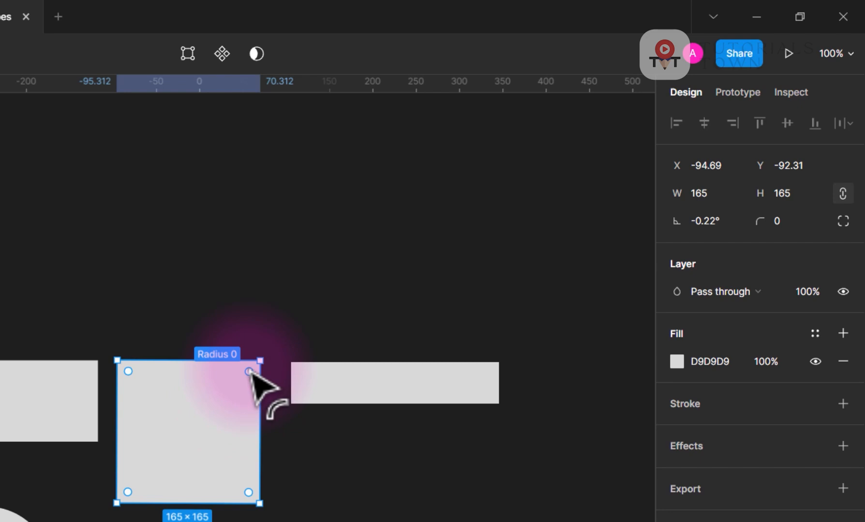
drag(248, 371, 237, 354)
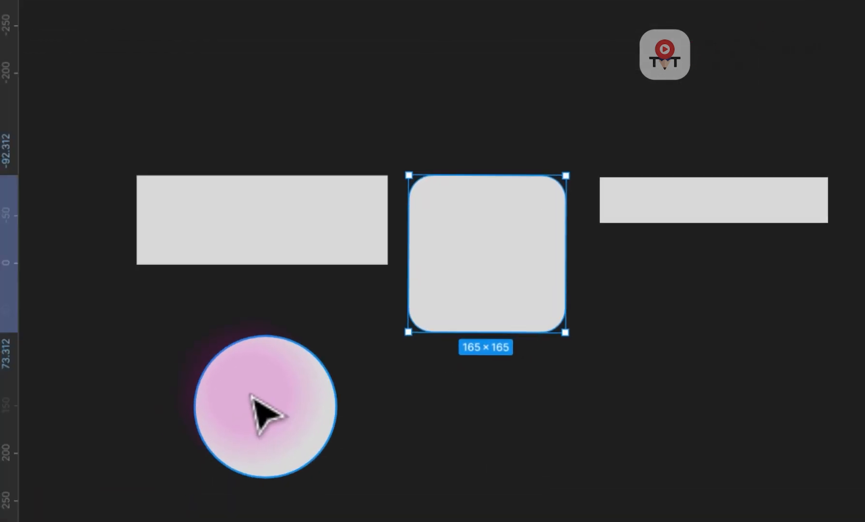
Step: Try cutting an open arc and inner ring out of the 149 × 149 circle with its Arc handle
click(12, 517)
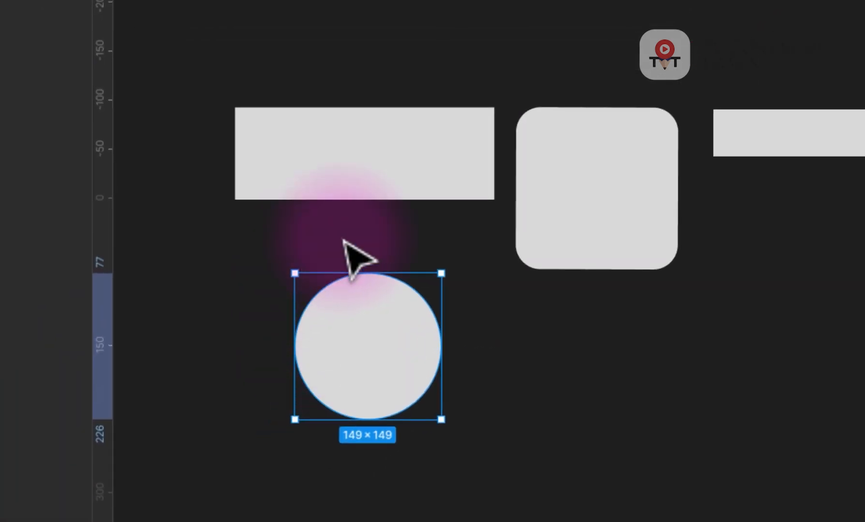
mouse_move(365, 354)
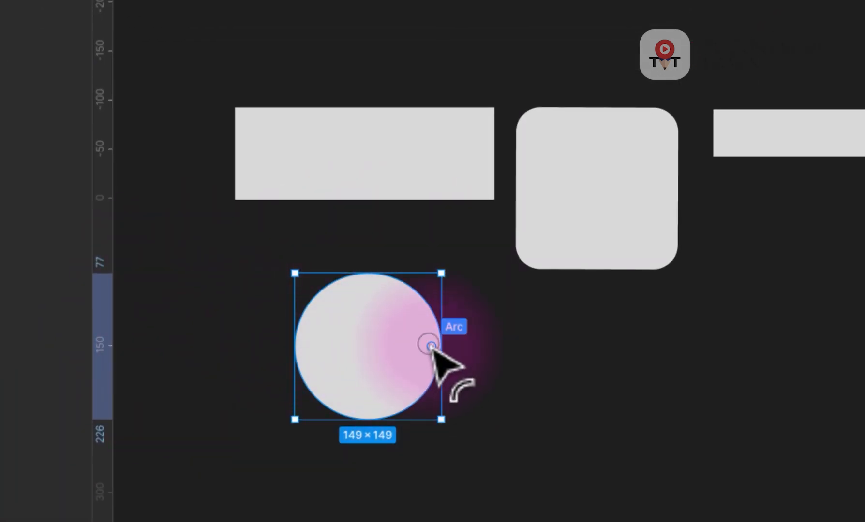
drag(431, 347, 402, 373)
drag(404, 347, 331, 399)
drag(384, 283, 309, 343)
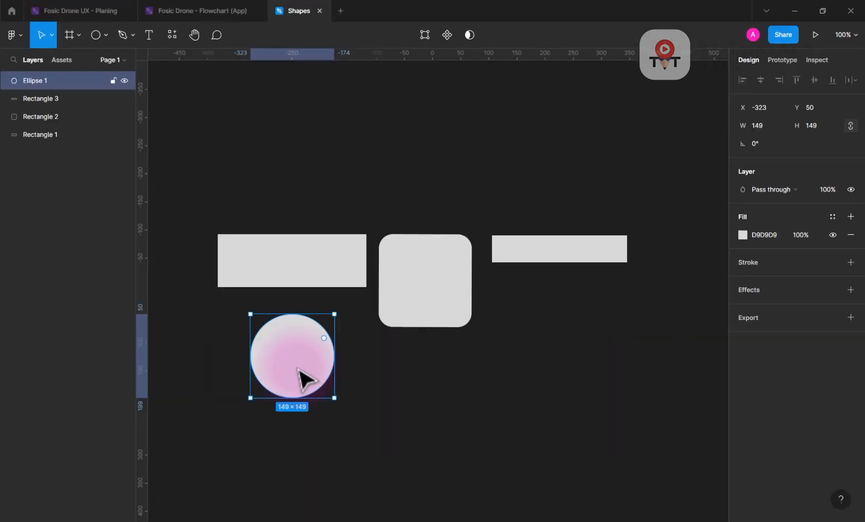
Step: Try a corner radius of 10 and another of 30 on the rounded 165 × 165 square
click(545, 251)
click(441, 276)
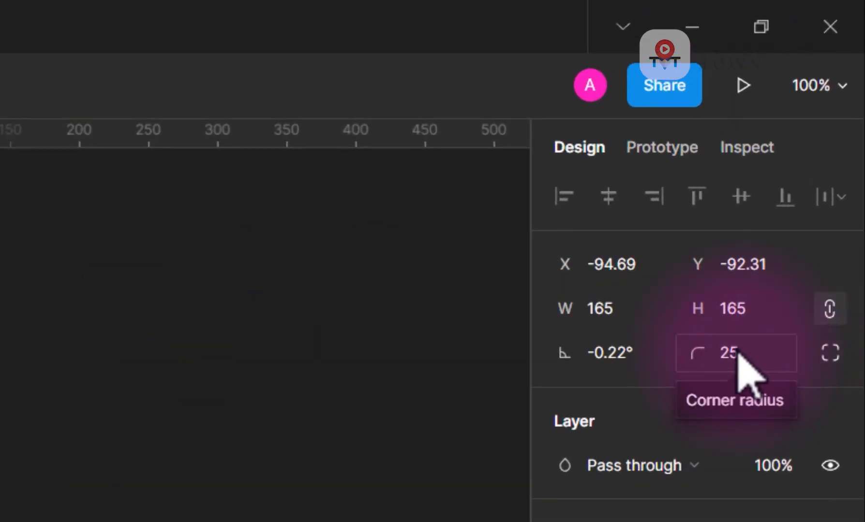
click(755, 353)
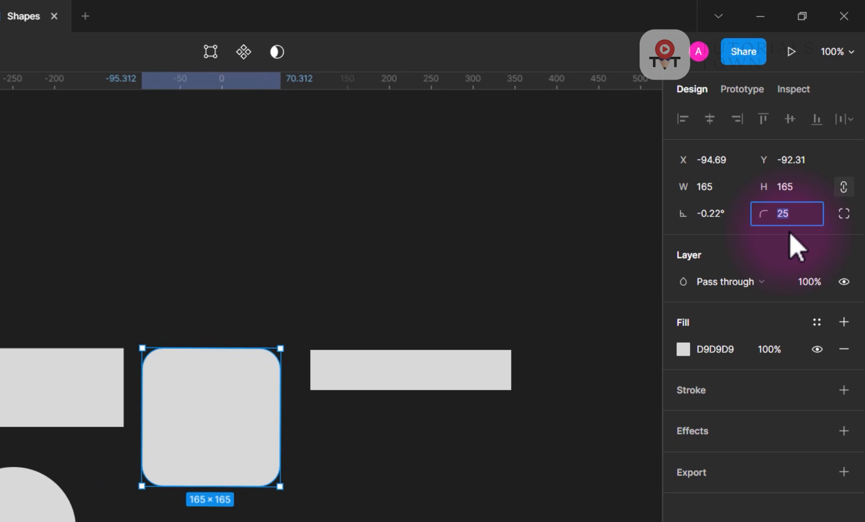
text(10)
key(Return)
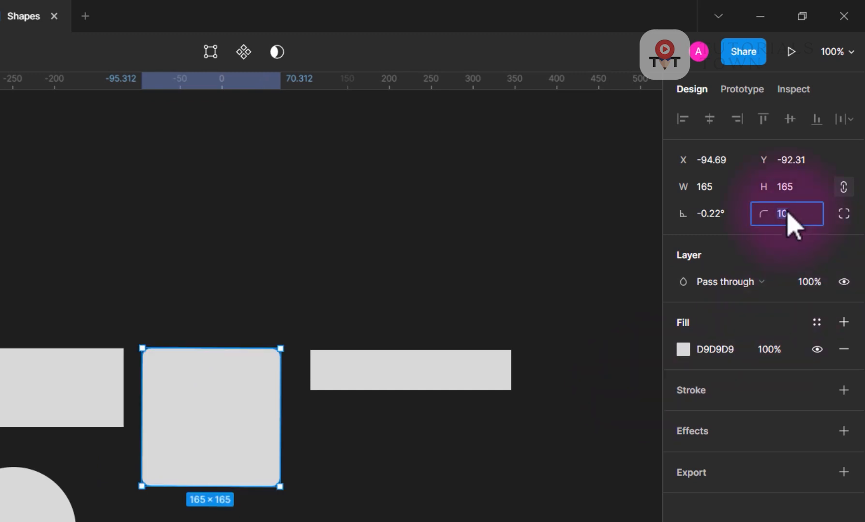
click(793, 225)
text(30)
click(605, 506)
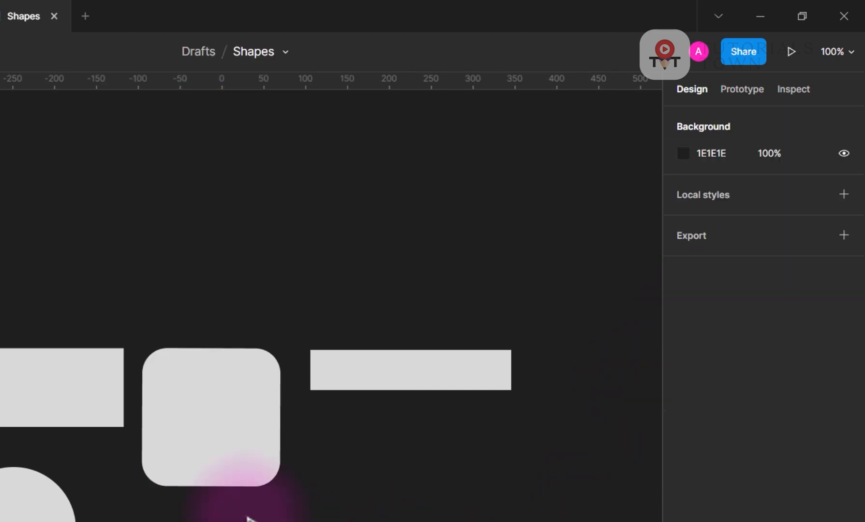
Step: Give the square independent corners and set its top-right and bottom-left radii to 0
click(155, 427)
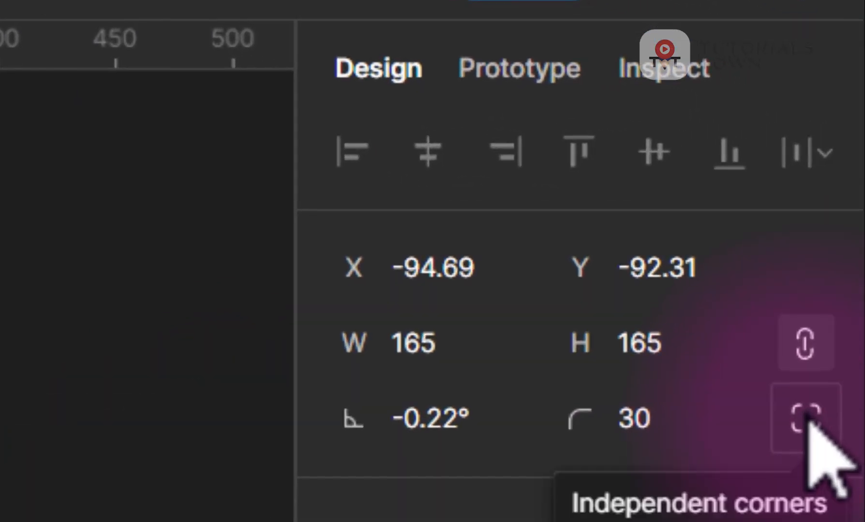
click(807, 421)
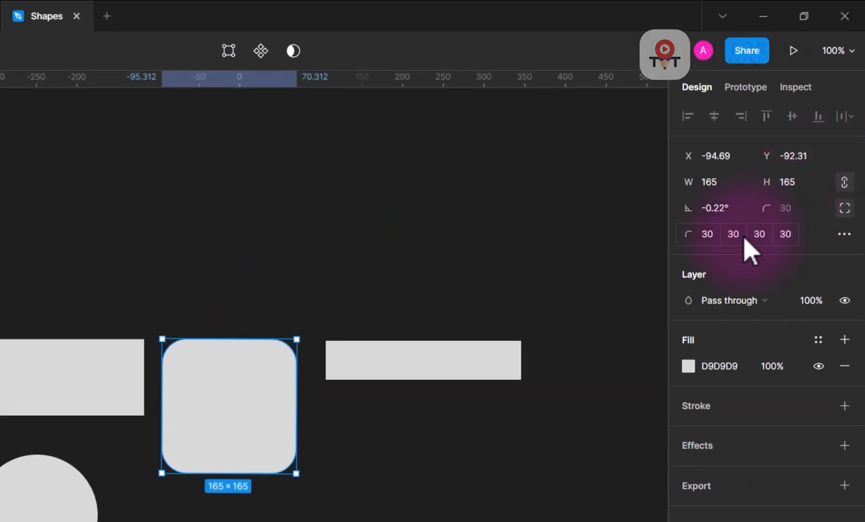
click(738, 237)
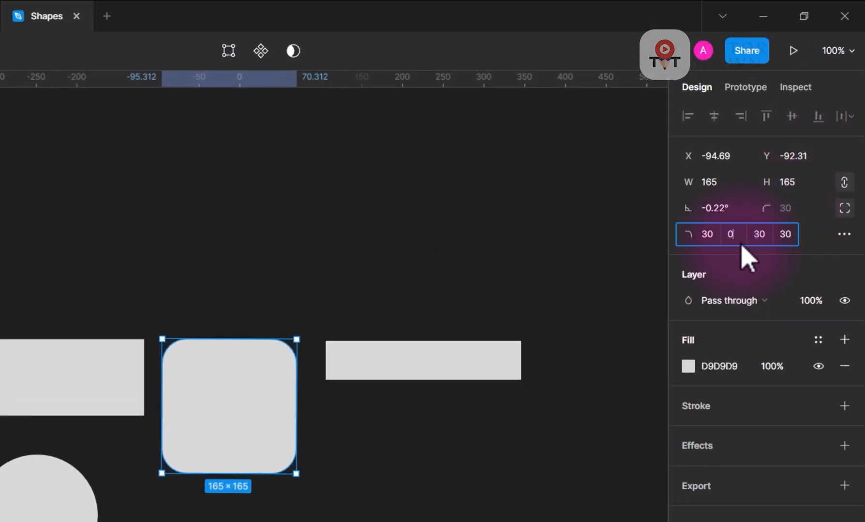
click(783, 239)
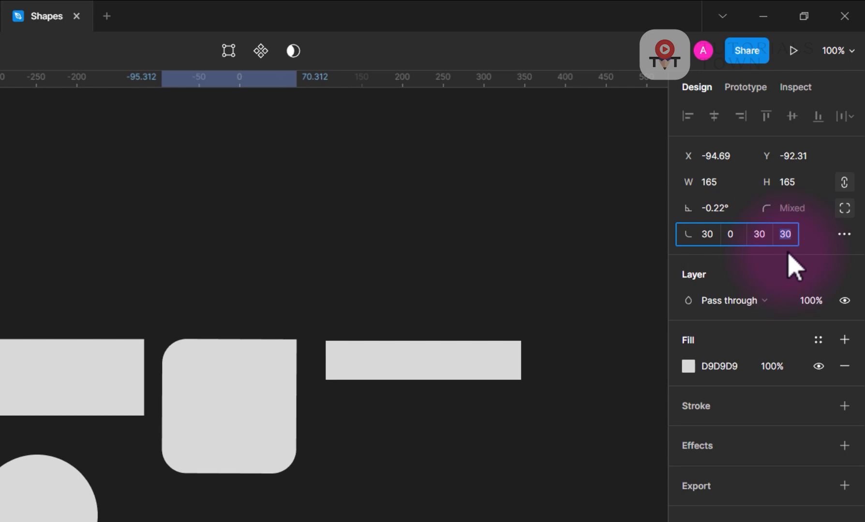
text(0)
key(Return)
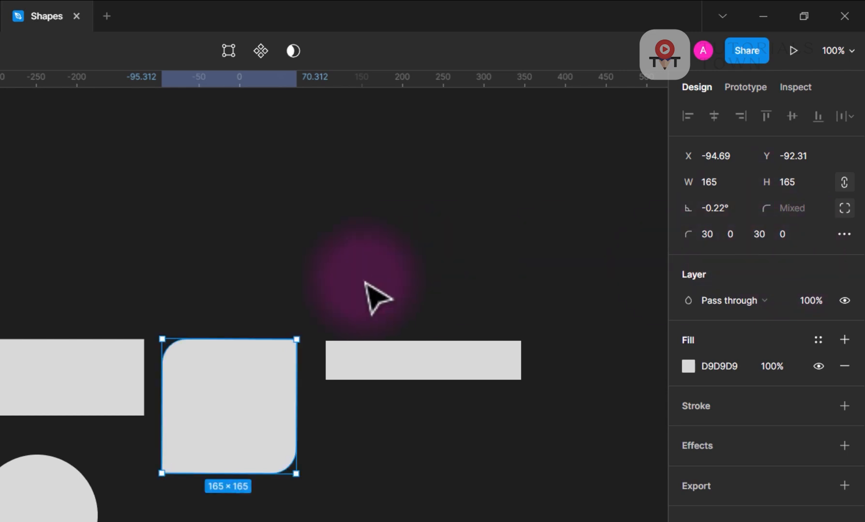
click(380, 245)
click(203, 463)
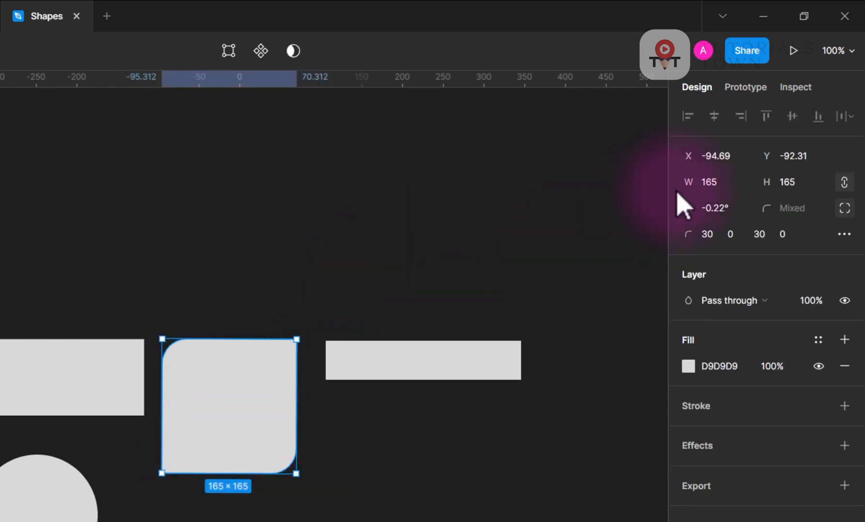
Step: Set the square's top-left and bottom-right corner radii to 50
click(708, 237)
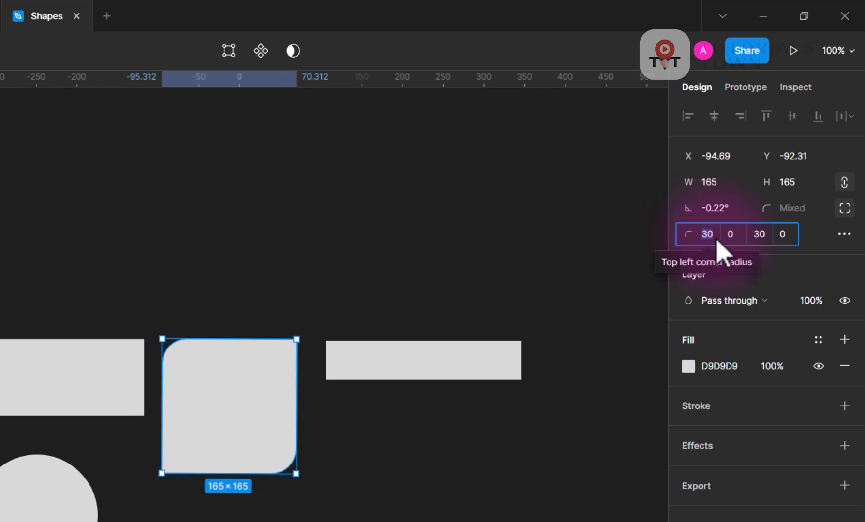
text(50)
key(Return)
click(758, 237)
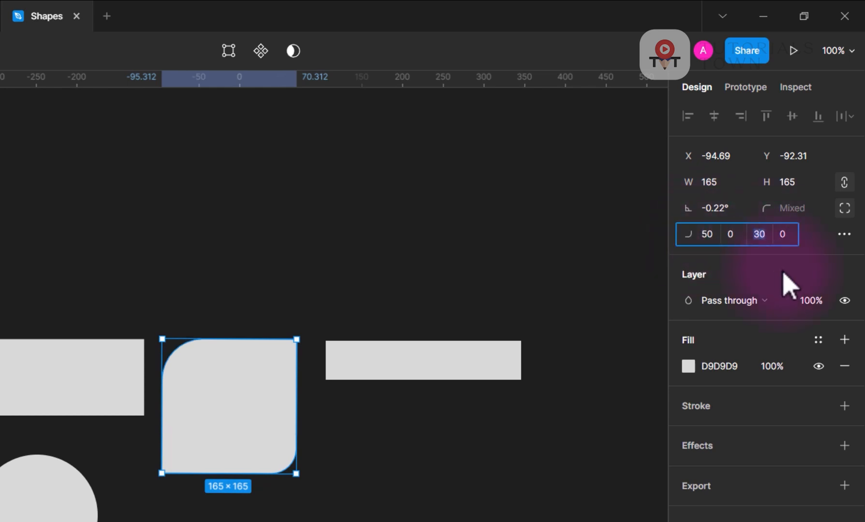
text(50)
key(Return)
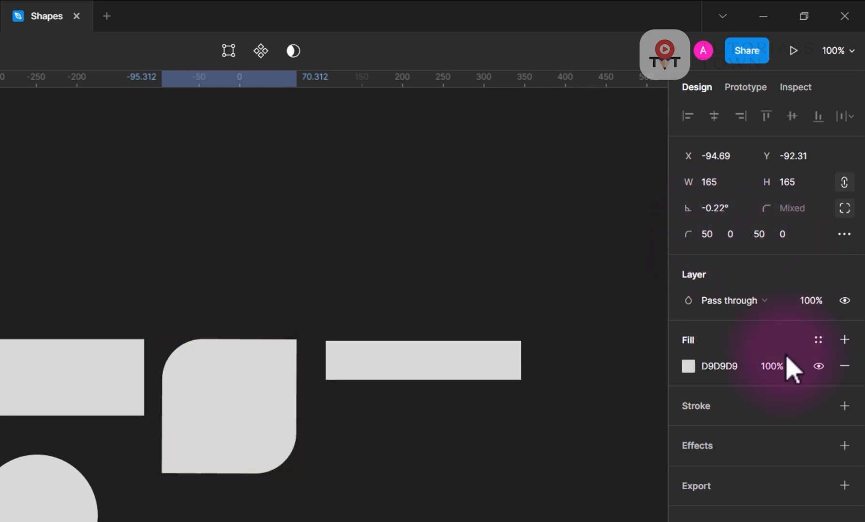
click(379, 298)
click(288, 378)
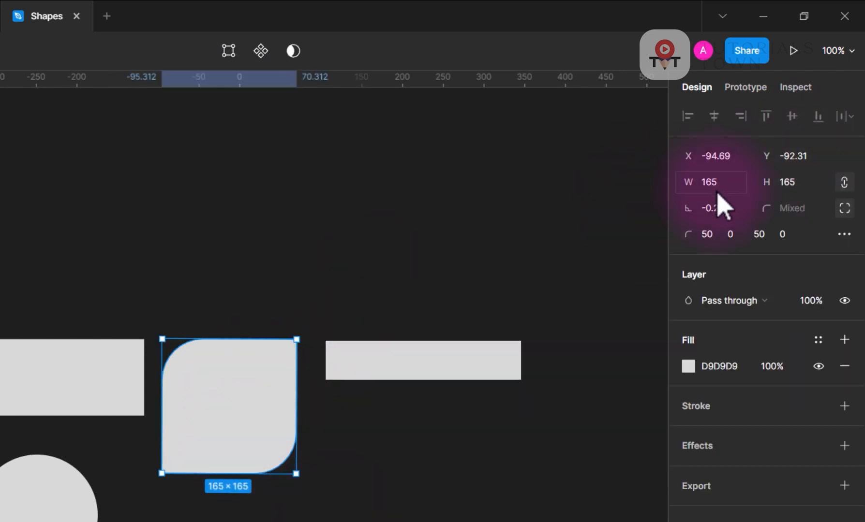
click(304, 276)
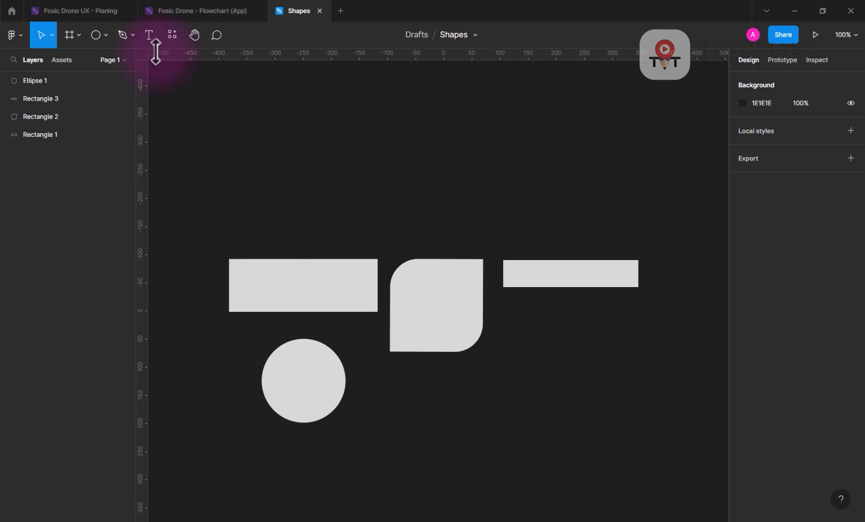
Step: Draw a horizontal line about 326 long above the first rectangle with the Line tool
click(106, 35)
click(84, 76)
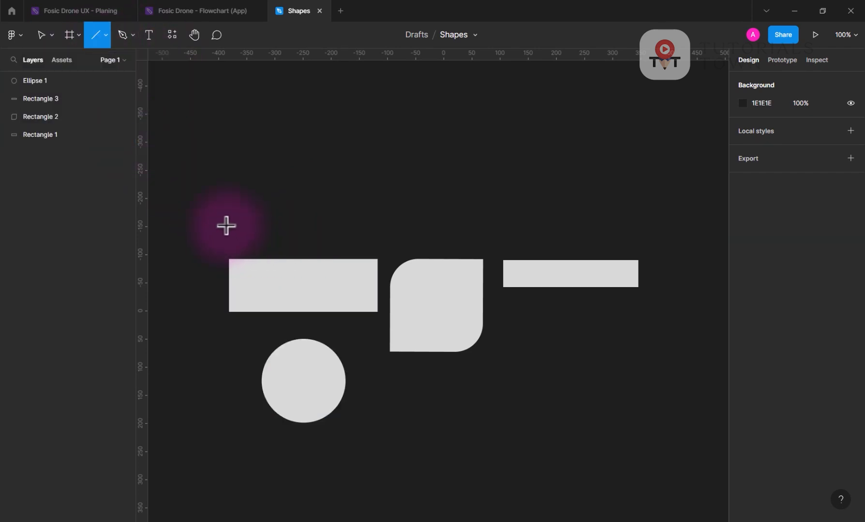
mouse_move(229, 224)
mouse_down()
mouse_move(502, 219)
mouse_move(468, 239)
mouse_move(362, 152)
mouse_move(418, 138)
mouse_move(341, 170)
mouse_move(402, 218)
mouse_move(432, 212)
mouse_move(439, 221)
mouse_up()
drag(413, 180, 412, 225)
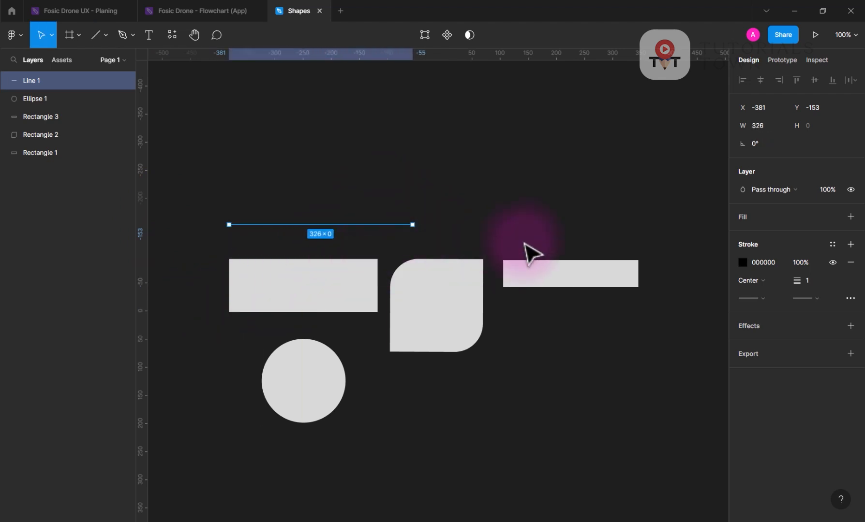
click(527, 222)
click(396, 224)
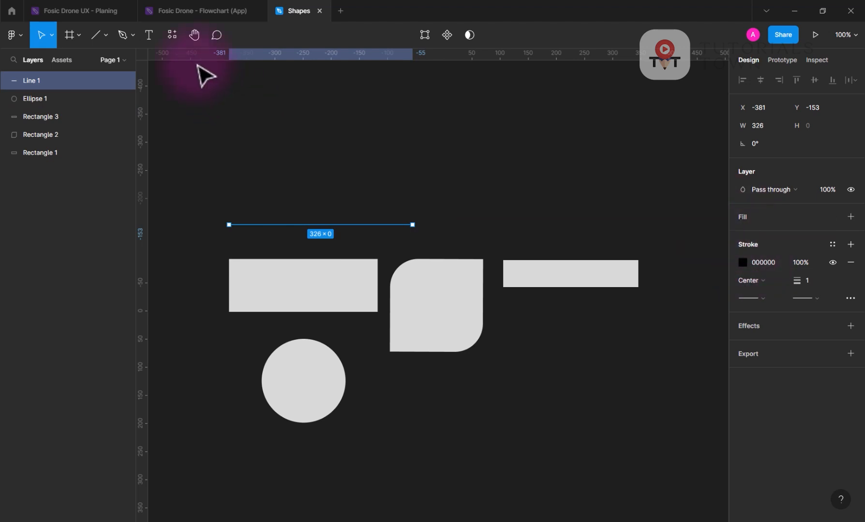
Step: Draw an arrow above the line, and delete both the arrow and the line
click(97, 36)
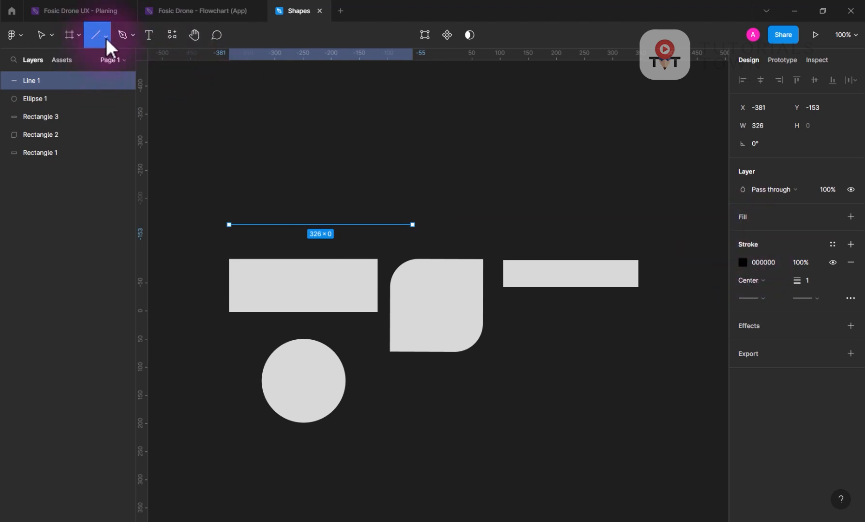
click(106, 38)
click(88, 87)
mouse_move(269, 154)
mouse_down()
mouse_move(507, 160)
mouse_move(519, 169)
mouse_move(500, 169)
mouse_move(464, 131)
mouse_move(338, 110)
mouse_move(243, 113)
mouse_move(187, 146)
mouse_move(427, 162)
mouse_up()
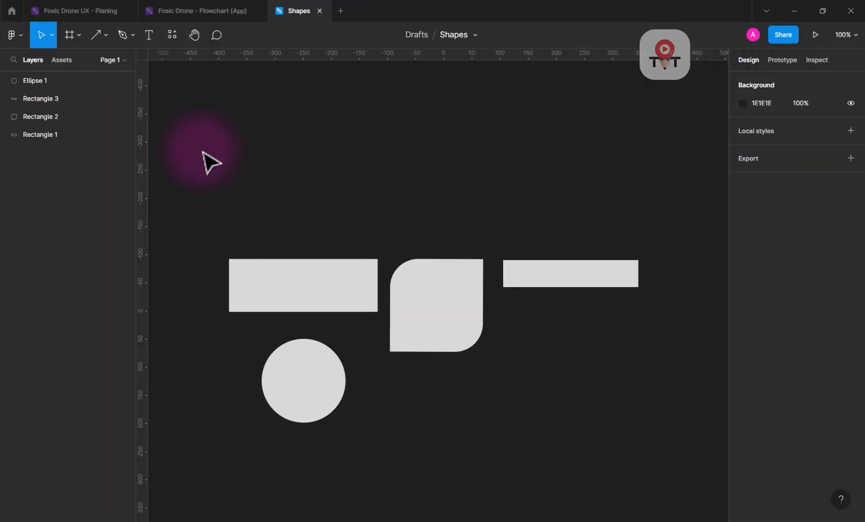
Step: Activate the Pen tool and highlight the O of "Vector Shapes(G/O)" in the Notepad notes
click(129, 34)
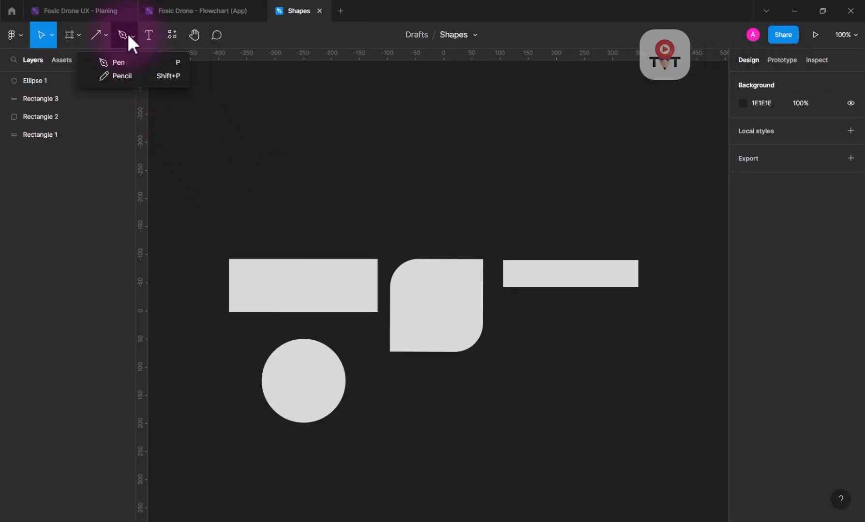
click(116, 63)
click(632, 521)
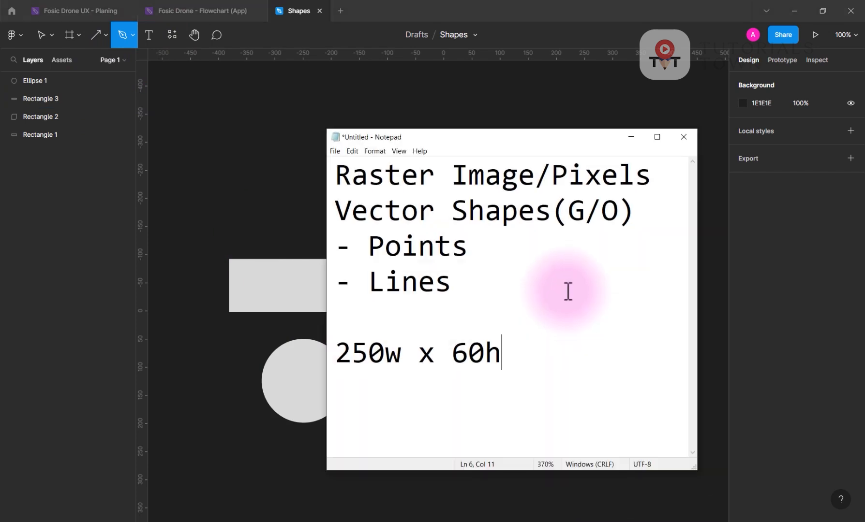
drag(602, 217, 616, 215)
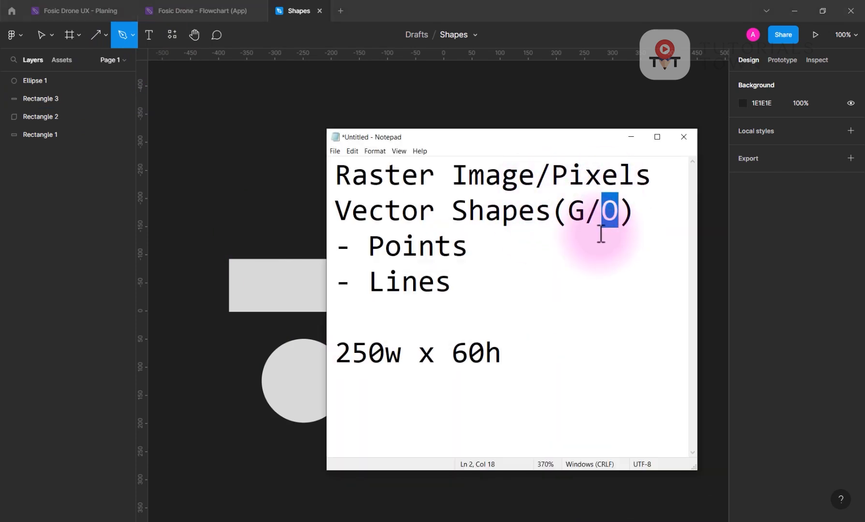
click(630, 137)
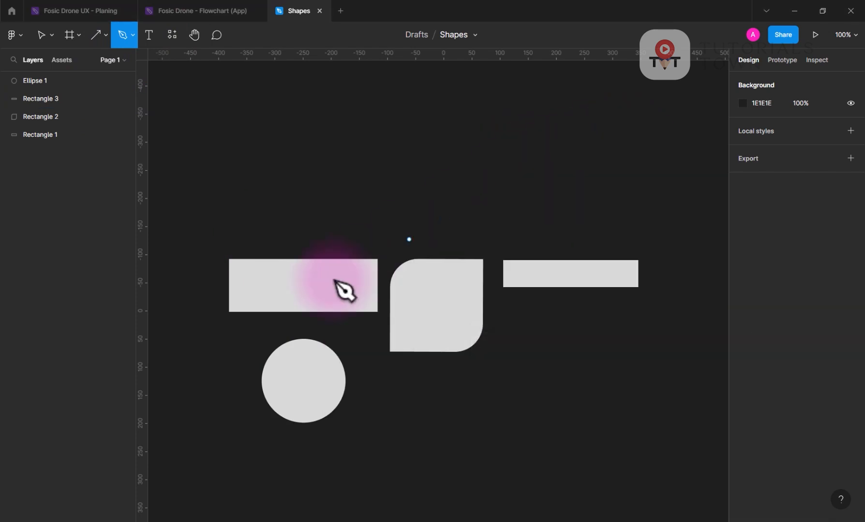
Step: Add the line "Custom Shapes" below "250w x 60h" in the Notepad notes, leaving a blank line between them
scroll(216, 463, down, 4)
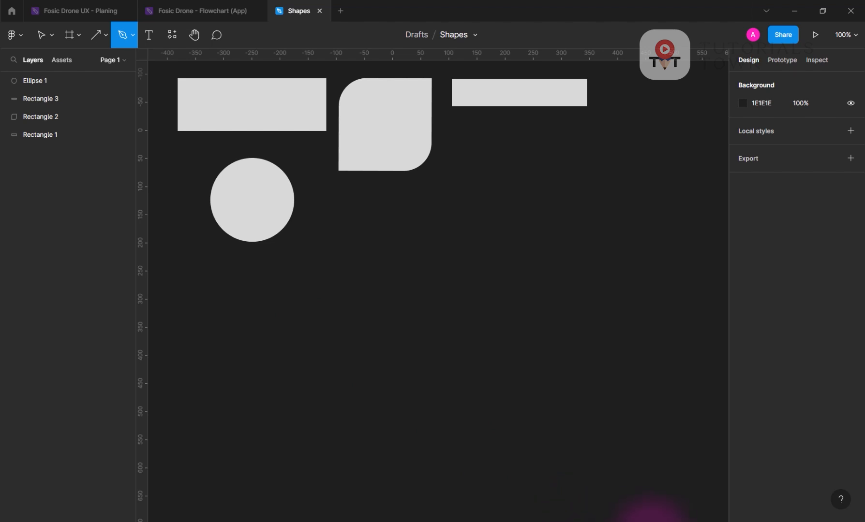
click(650, 521)
click(546, 383)
key(Return)
key(Return)
key(Return)
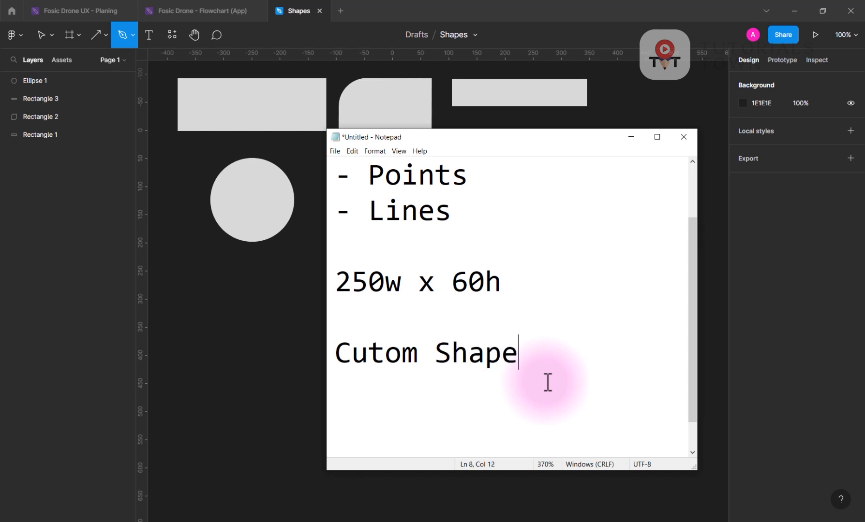
click(369, 356)
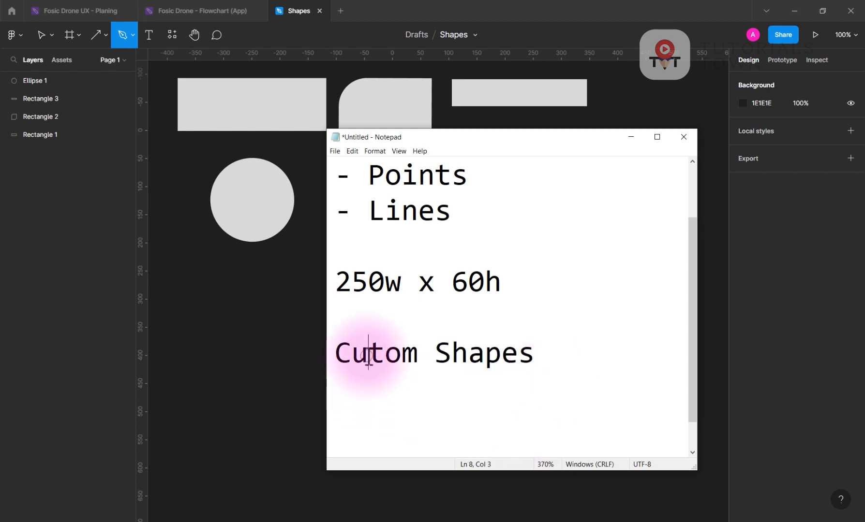
text(s)
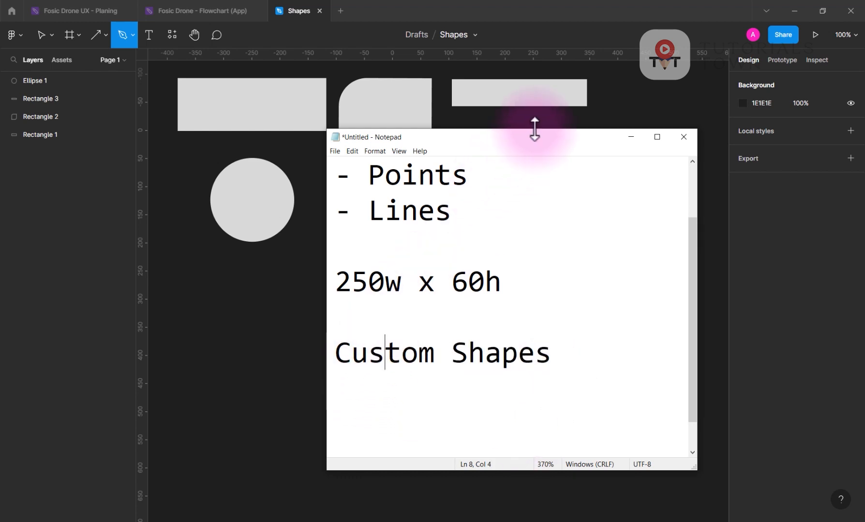
Step: In Figma, draw an open path of three straight segments with the Pen tool, from X -29, Y 273 around to X -44, Y 521
click(296, 36)
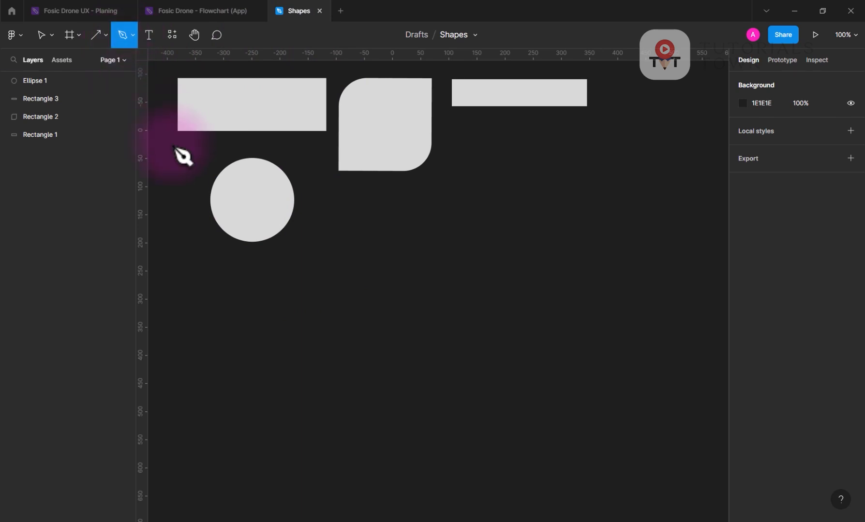
click(376, 284)
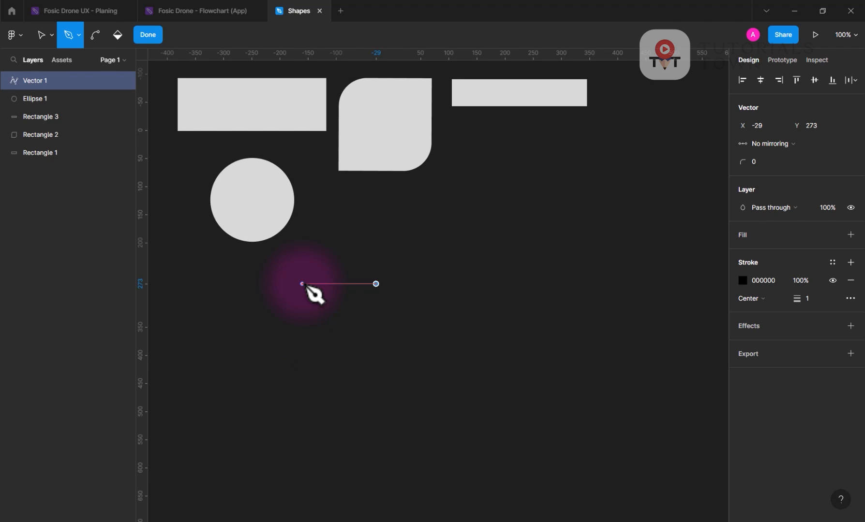
drag(297, 293, 283, 318)
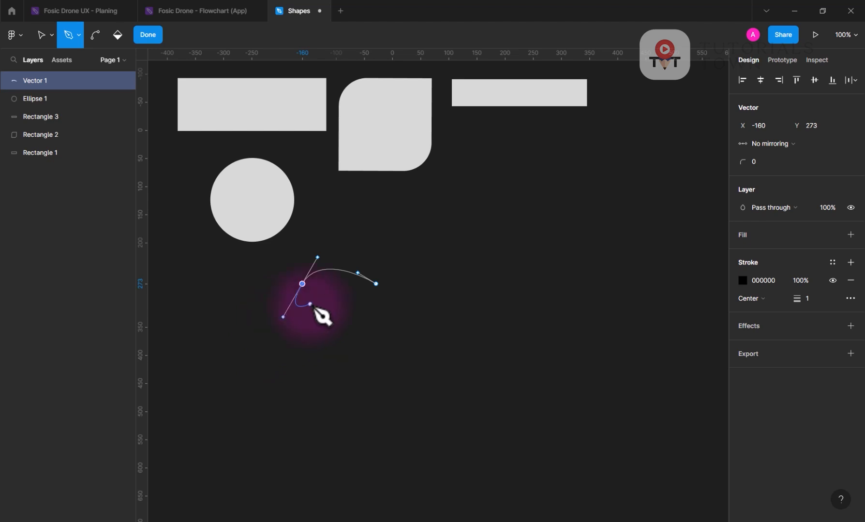
key(ctrl+z)
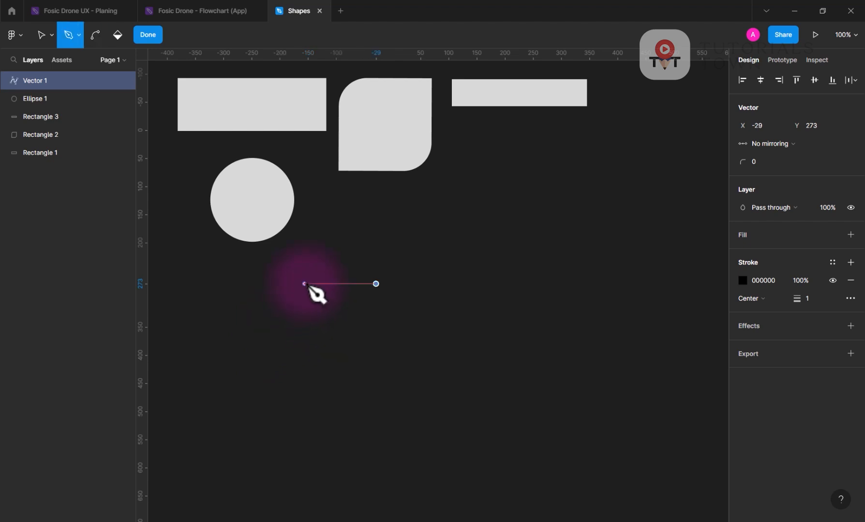
click(304, 284)
click(288, 369)
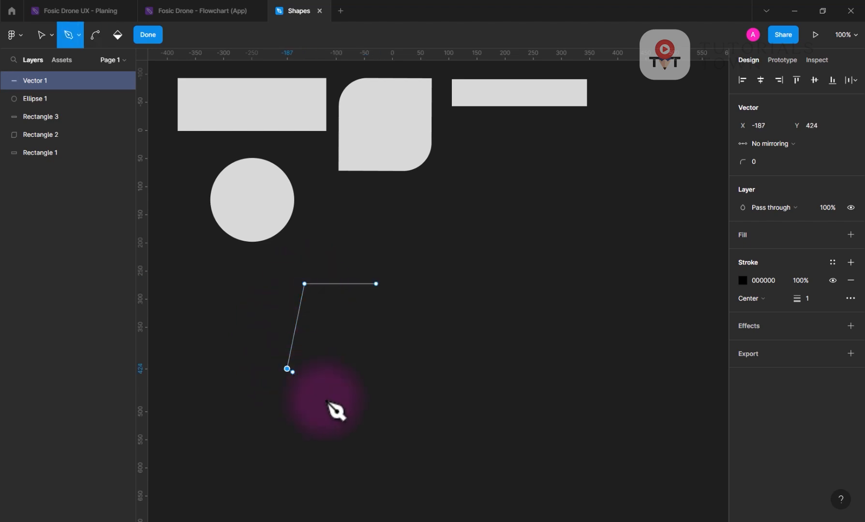
click(368, 424)
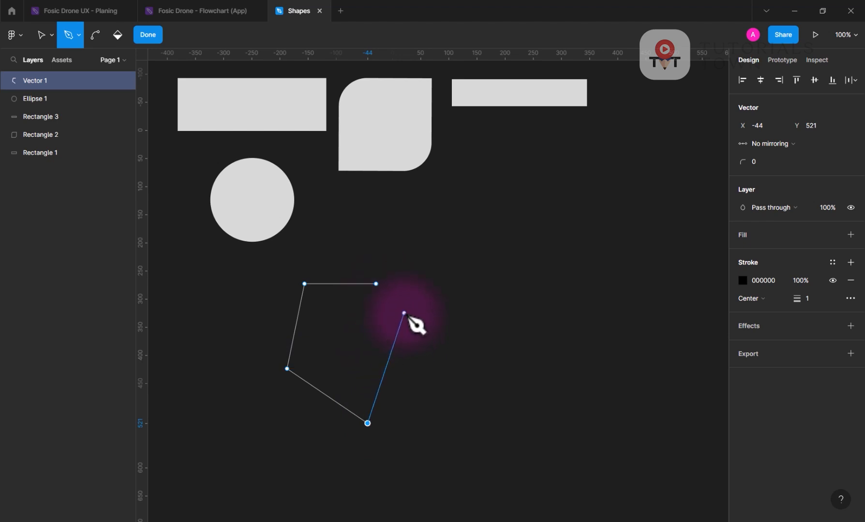
Step: Add a curved segment ending at X 21, Y 325, and close the path through a corner point at X 40, Y 264
drag(404, 313, 381, 287)
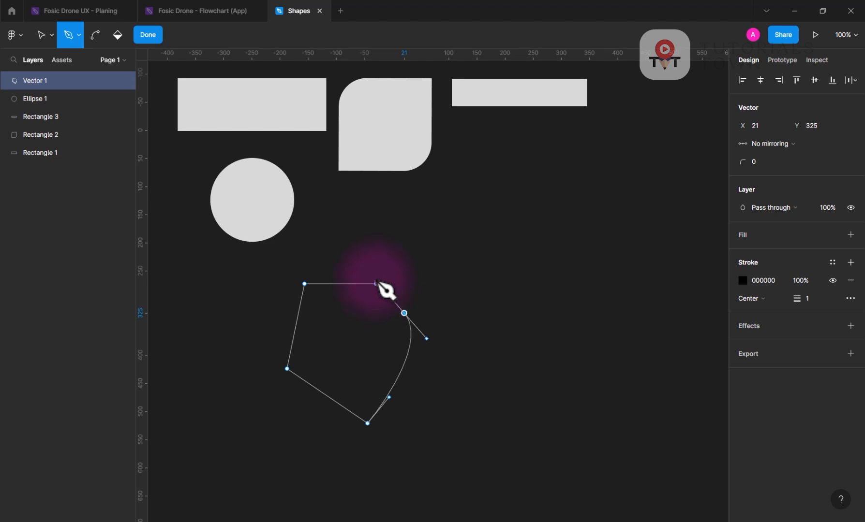
drag(377, 283, 354, 259)
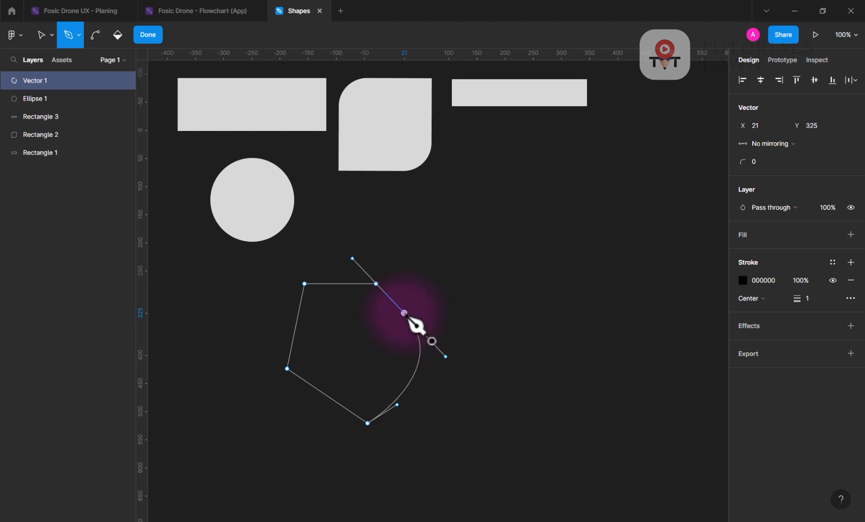
drag(407, 315, 411, 300)
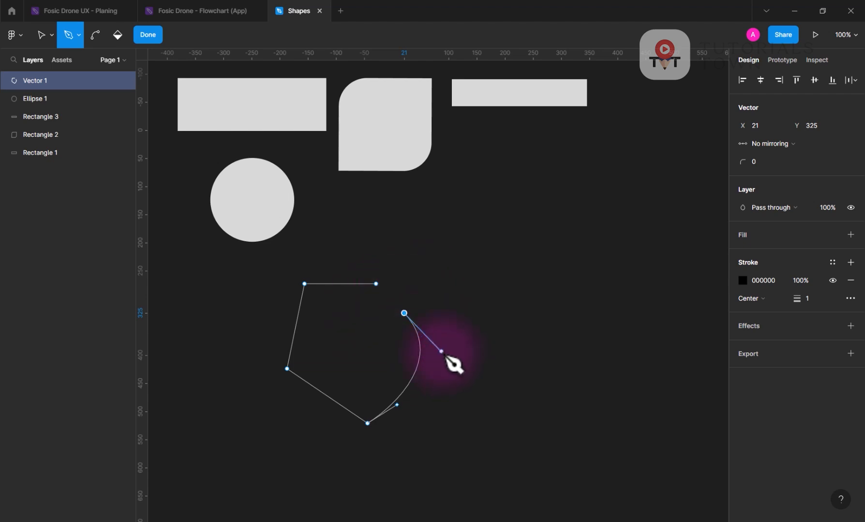
drag(414, 279, 378, 285)
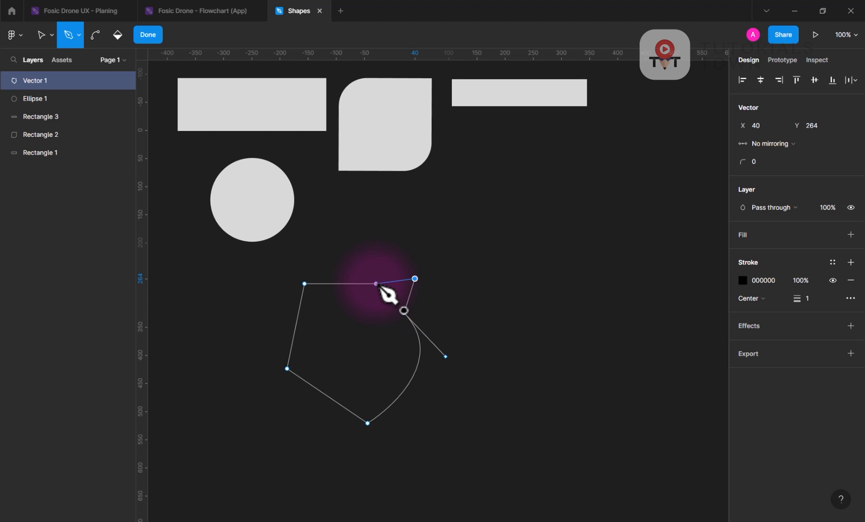
click(376, 284)
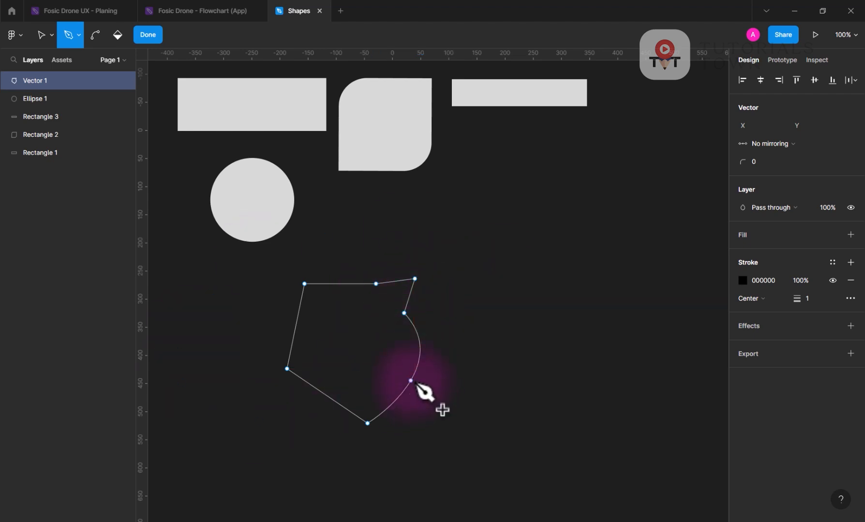
Step: Add a point midway along the outline's lower-left edge, and undo the extra segment and bend tried from it
click(327, 396)
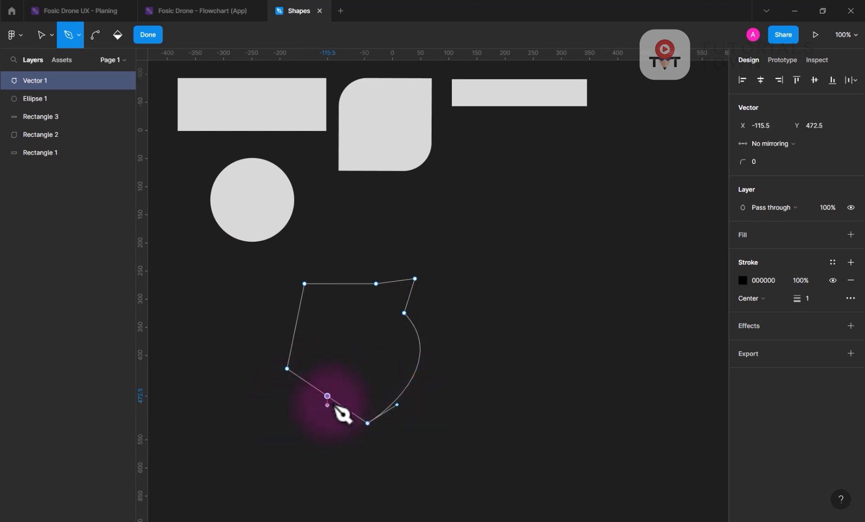
drag(327, 397, 310, 437)
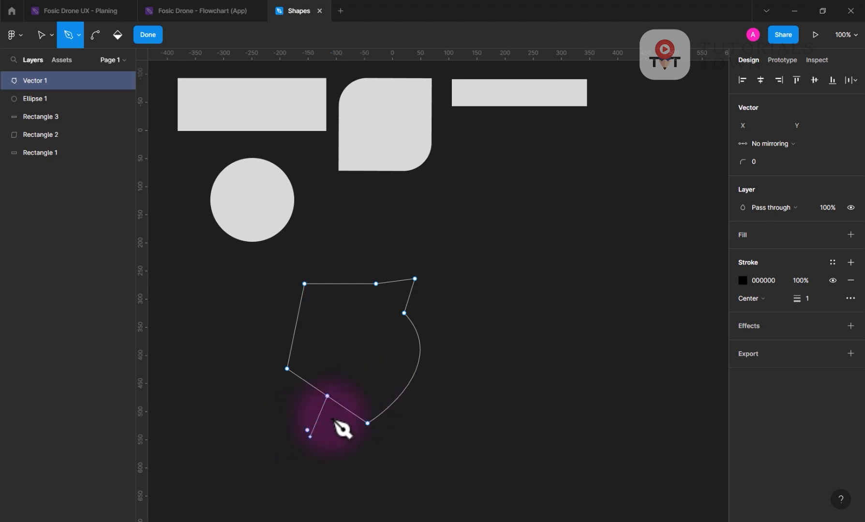
key(ctrl)
drag(326, 397, 297, 411)
key(ctrl+z)
key(ctrl+z)
key(ctrl+z)
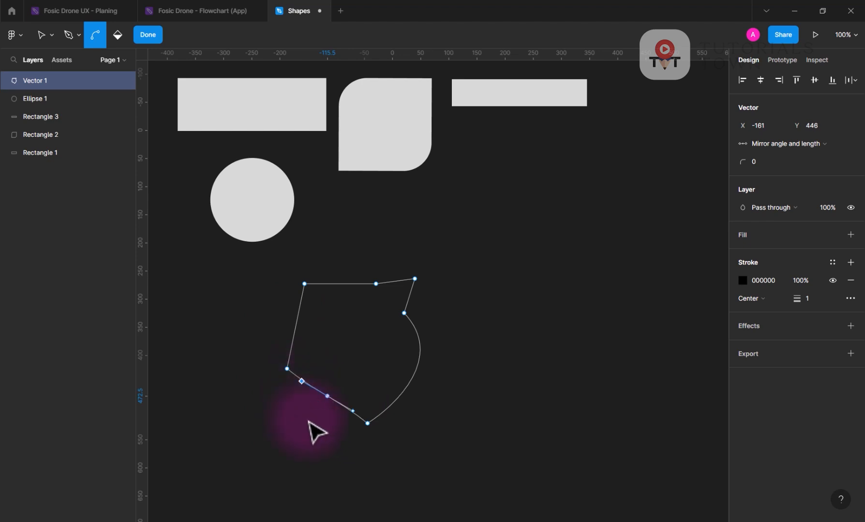
Step: Reshape the outline's right side and top edge into wavy curves with the Bend tool, giving the top middle point mirrored handles
click(94, 36)
drag(376, 418, 386, 372)
drag(353, 283, 342, 264)
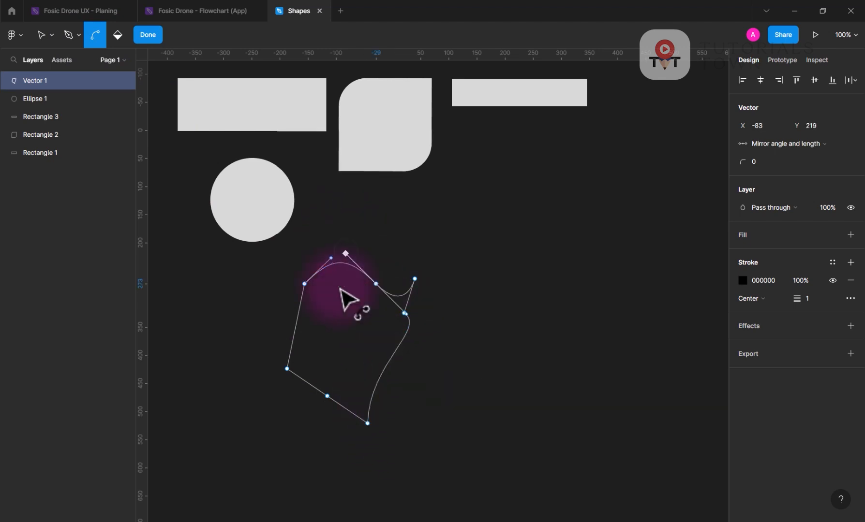
click(376, 284)
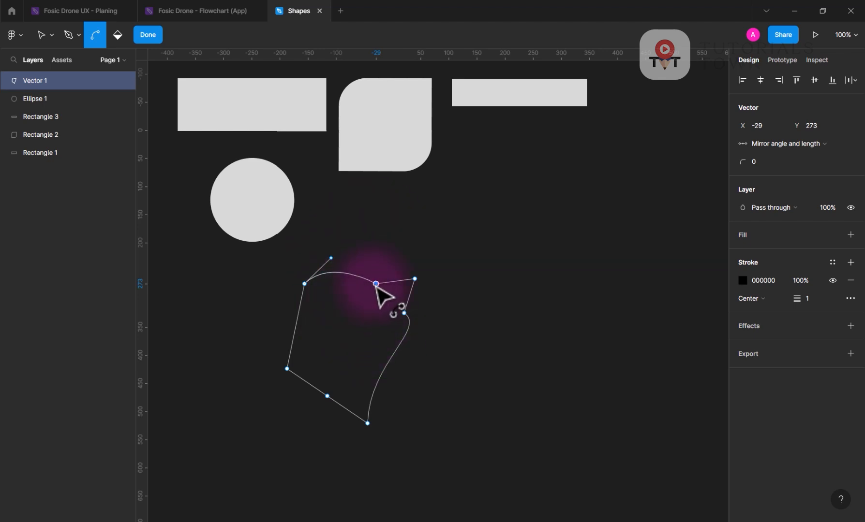
mouse_move(376, 283)
mouse_down()
mouse_move(347, 325)
mouse_move(353, 320)
mouse_up()
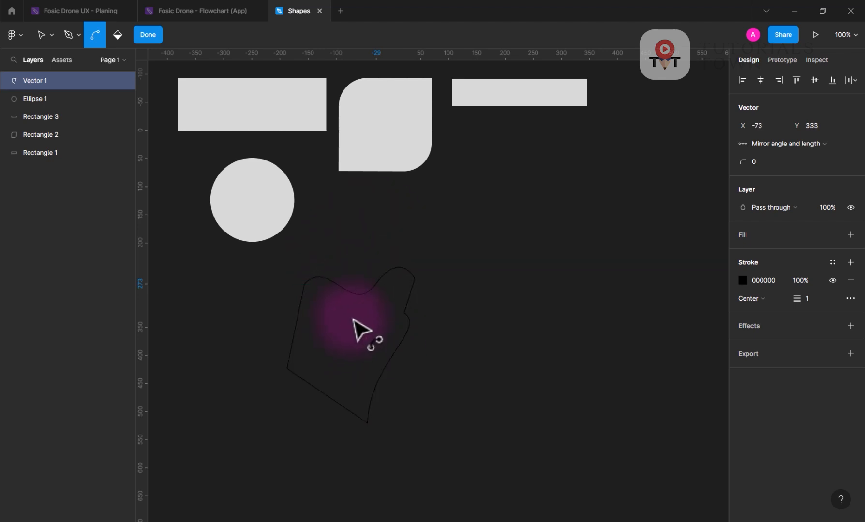
Step: Move the outline's upper-left point slightly outward and its four upper-right points down and inward, and finish editing the vector
click(52, 37)
click(44, 65)
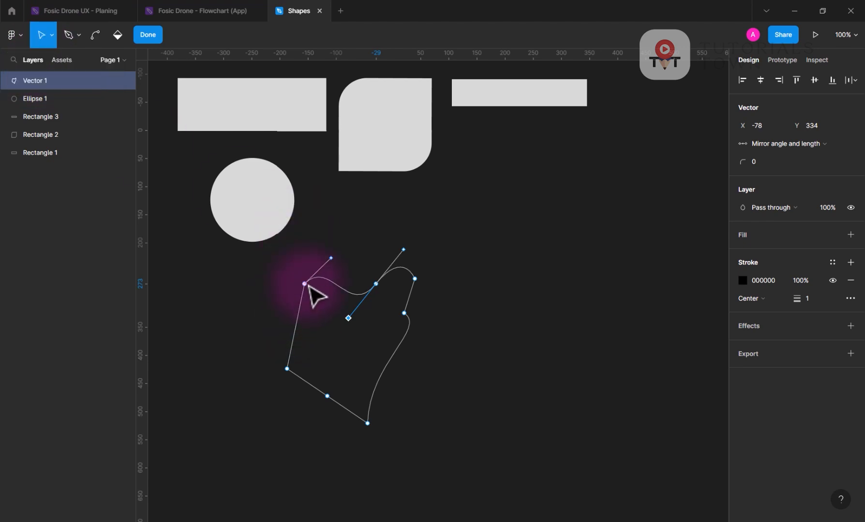
mouse_move(308, 285)
mouse_down()
mouse_move(295, 255)
mouse_move(296, 289)
mouse_up()
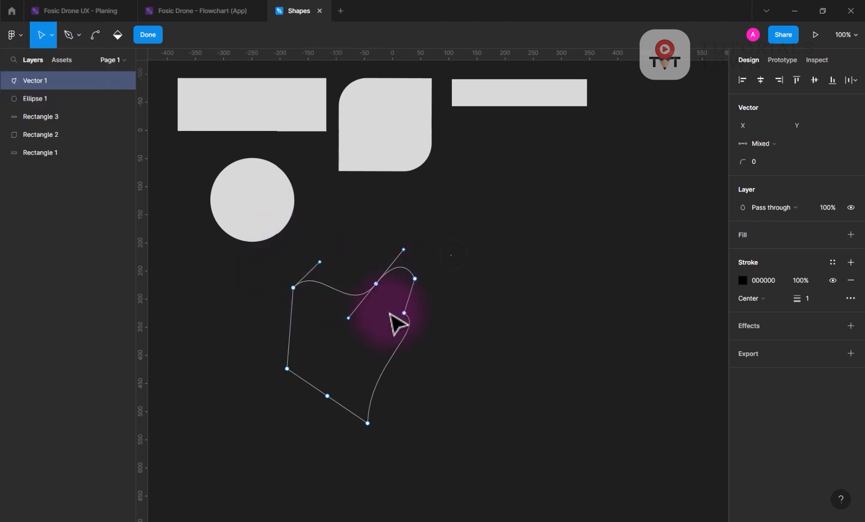
drag(451, 255, 366, 325)
drag(459, 220, 353, 331)
drag(404, 313, 378, 336)
click(357, 396)
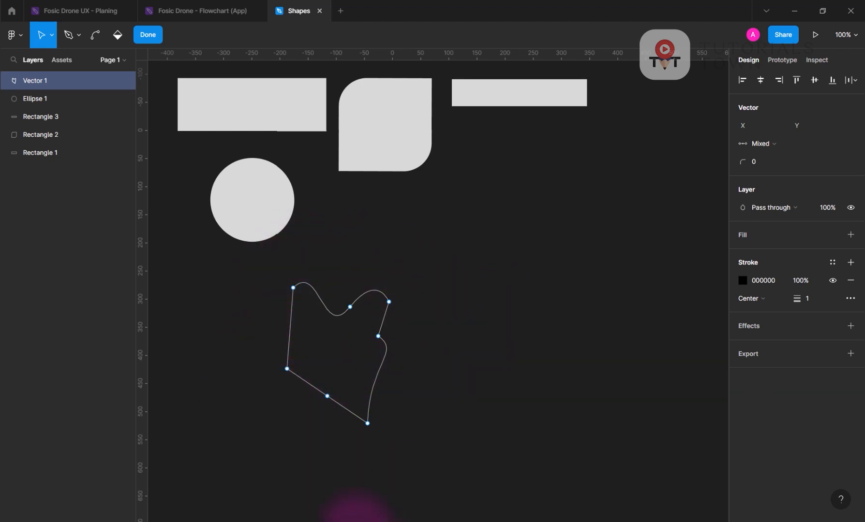
click(148, 35)
click(444, 332)
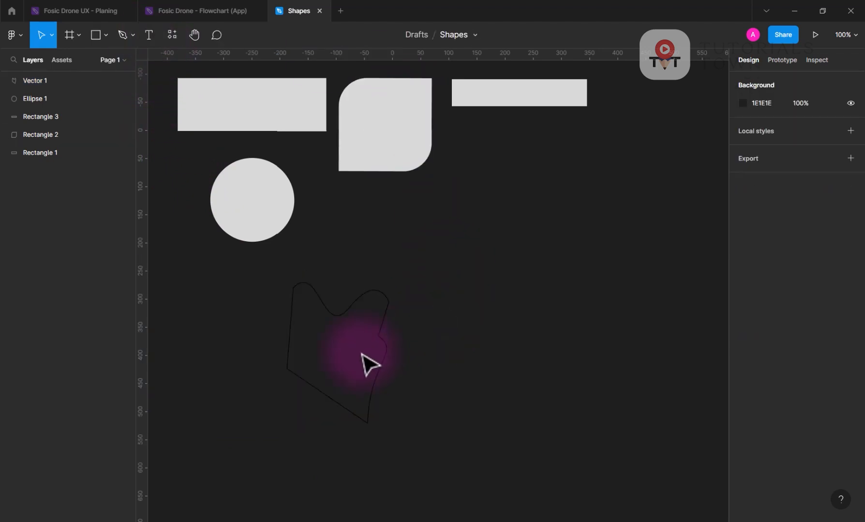
Step: Set the custom shape's stroke colour to near-white FFF2F2
click(385, 367)
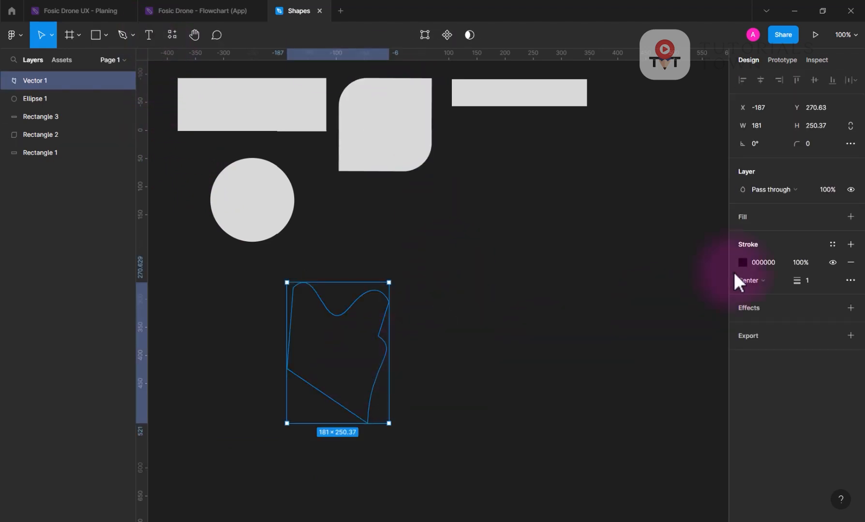
click(743, 266)
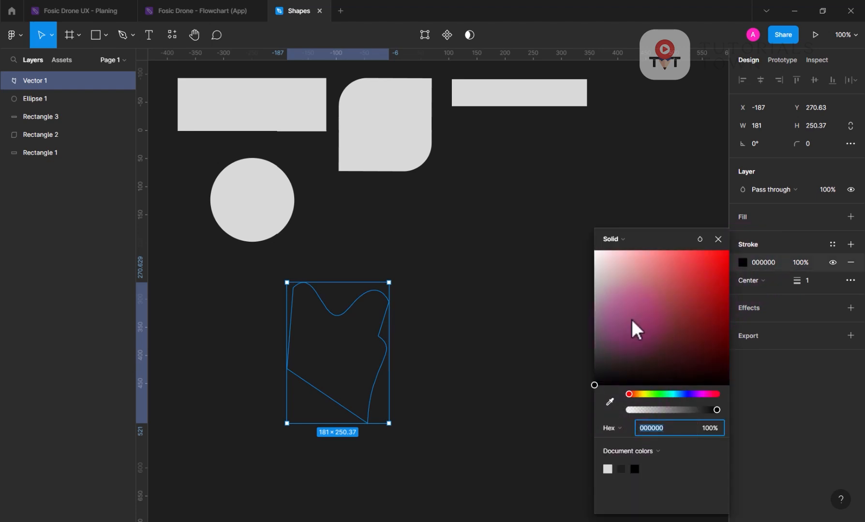
drag(635, 328, 605, 253)
click(496, 261)
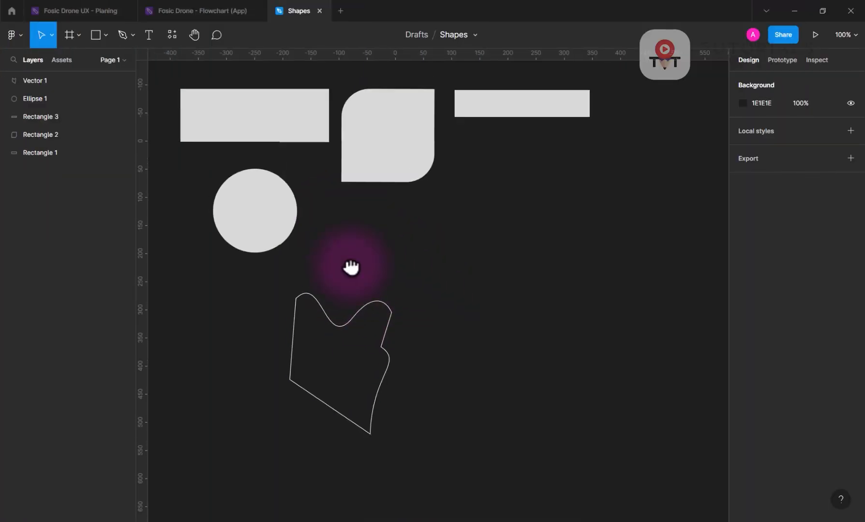
Step: Move the custom shape below the rounded square to X -111, Y 175, and try rotating it before returning it to 0°
drag(351, 267, 347, 339)
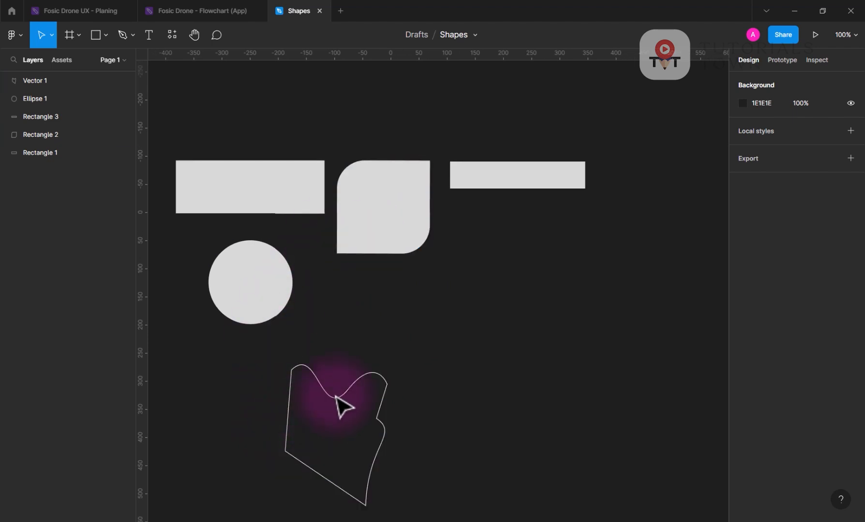
drag(357, 379, 450, 333)
click(464, 332)
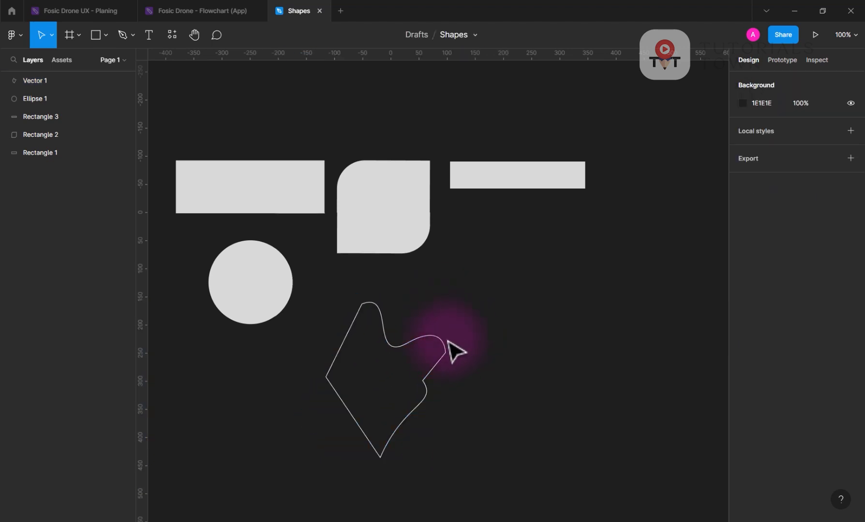
click(449, 348)
drag(458, 337, 439, 307)
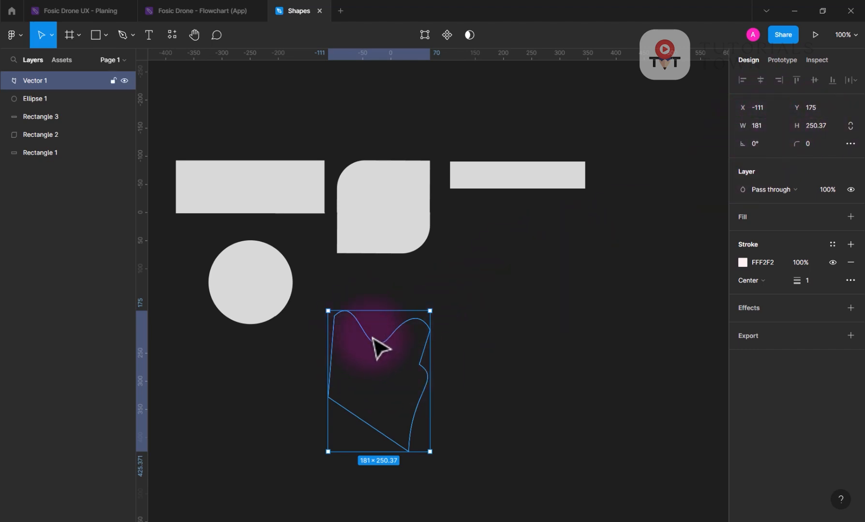
Step: Flip the custom shape horizontally, flip it vertically, and flip it horizontally once more
right_click(370, 345)
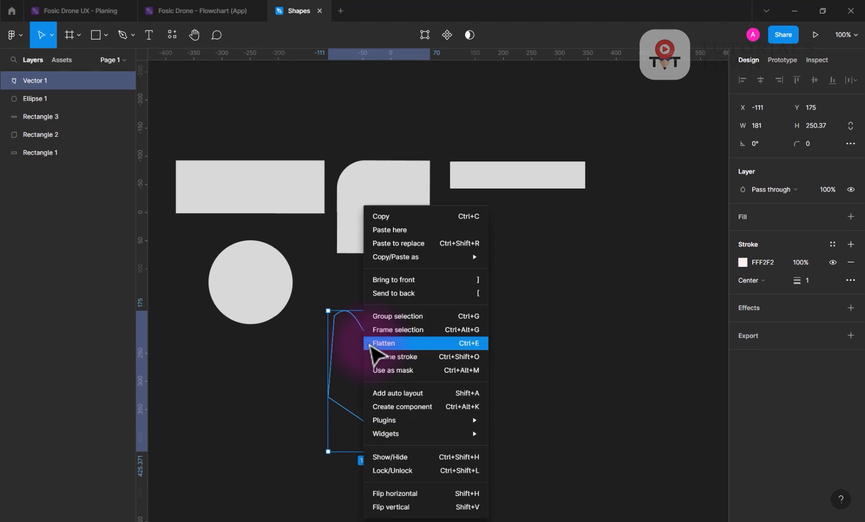
click(396, 494)
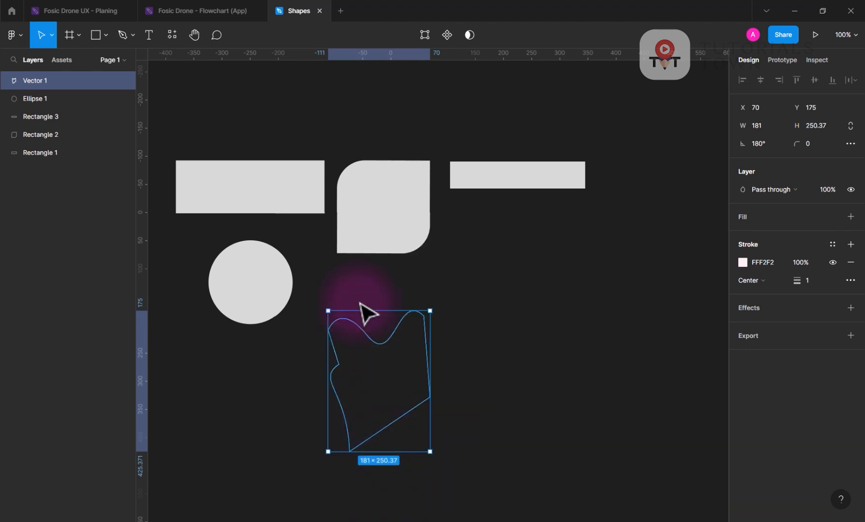
right_click(364, 374)
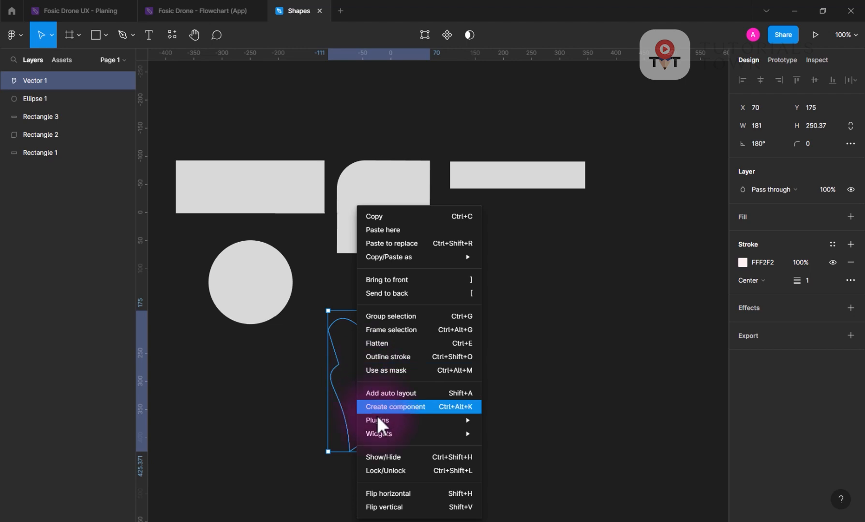
click(382, 508)
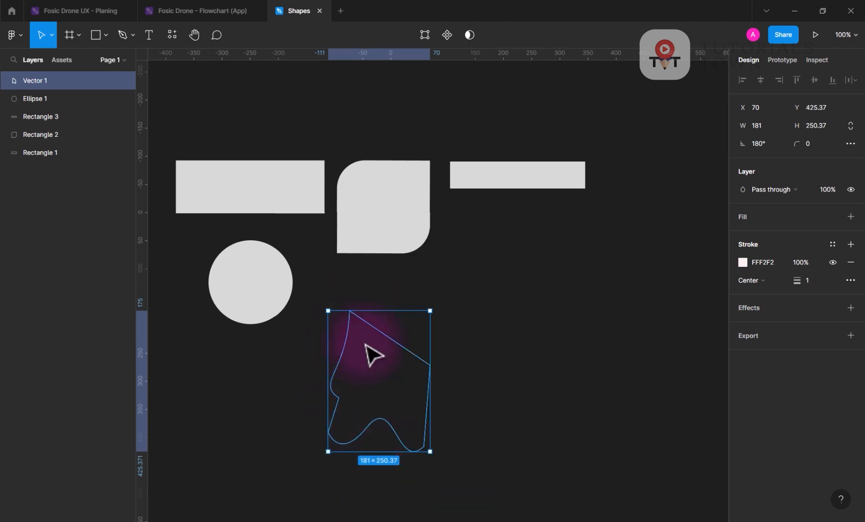
right_click(360, 375)
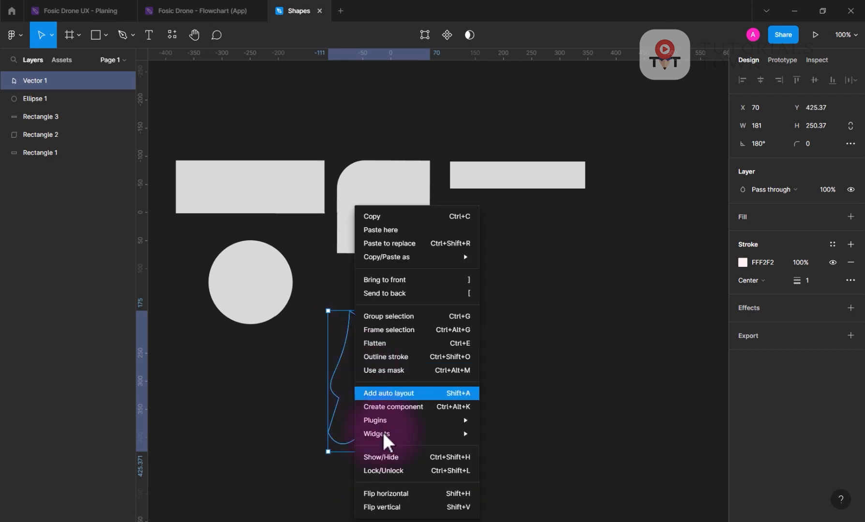
click(390, 493)
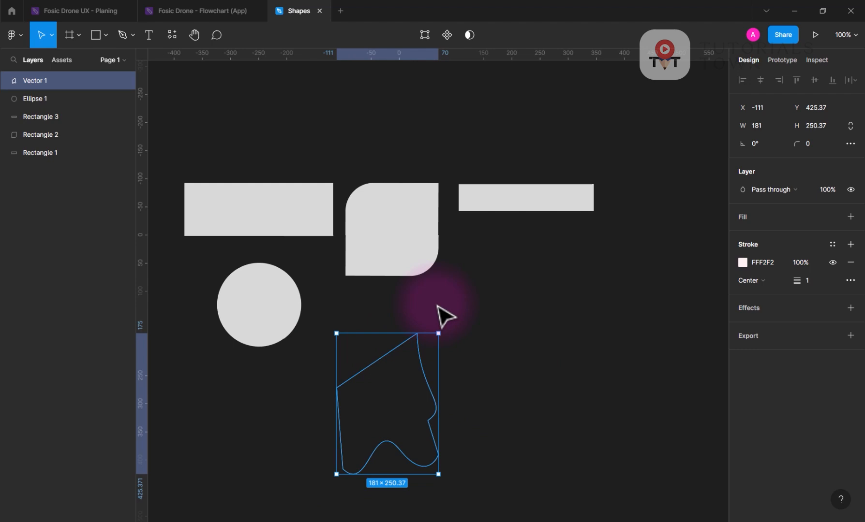
click(437, 302)
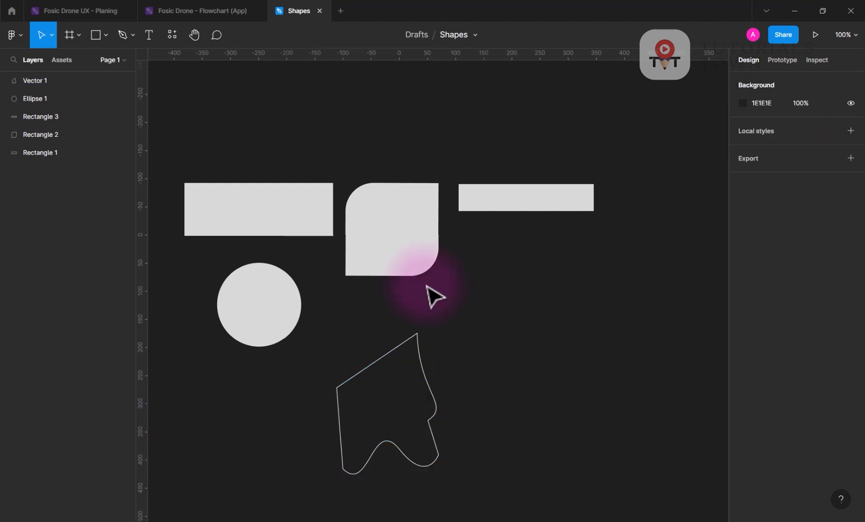
Step: Move the rounded square below the third rectangle, to X 133.63, Y 86
drag(406, 266, 535, 367)
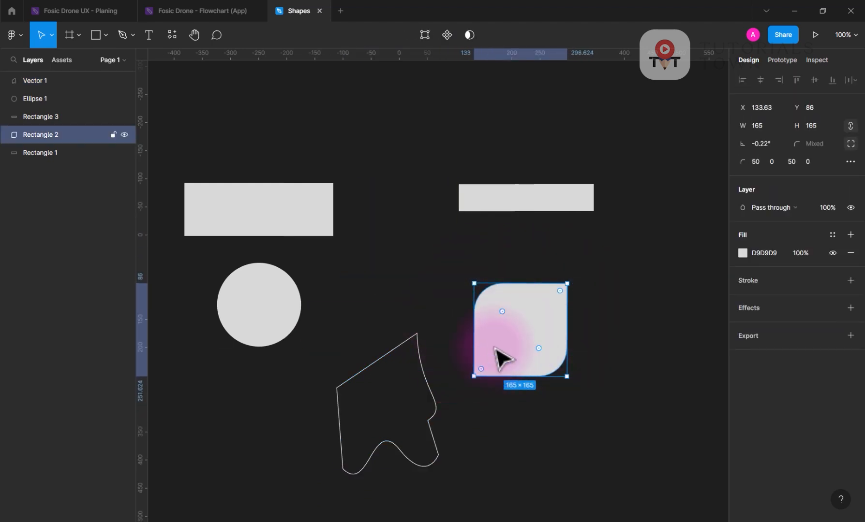
Step: Edit the rounded square's vector points, moving all four corner vertices to form an irregular quadrilateral, and finish editing
double_click(512, 367)
mouse_move(473, 377)
mouse_down()
mouse_move(475, 463)
mouse_move(523, 431)
mouse_move(458, 328)
mouse_move(466, 364)
mouse_up()
drag(473, 284, 452, 275)
mouse_move(571, 287)
mouse_down()
mouse_move(545, 324)
mouse_move(505, 351)
mouse_move(509, 282)
mouse_move(585, 288)
mouse_up()
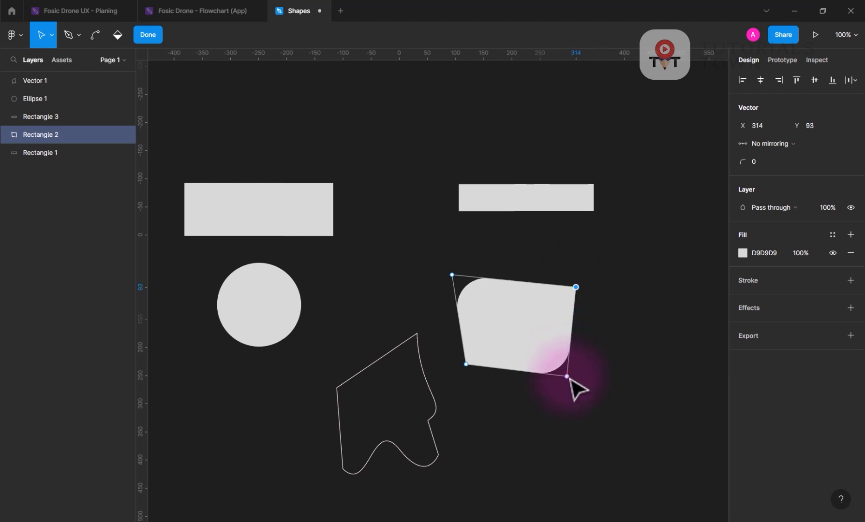
mouse_move(571, 386)
mouse_down()
mouse_move(603, 417)
mouse_move(580, 391)
mouse_up()
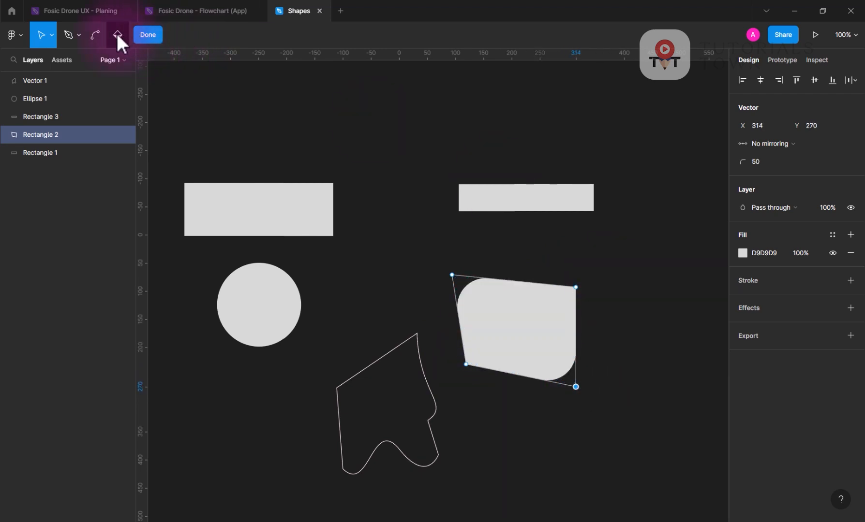
click(147, 34)
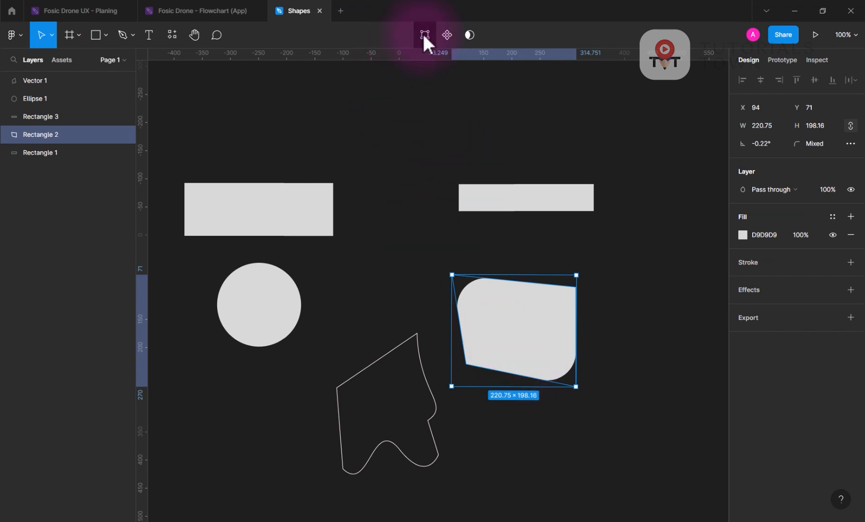
Step: Reopen the reshaped square for vector editing and pull its upper-left vertex outward to about X 41, Y 41
click(424, 36)
drag(452, 275, 477, 329)
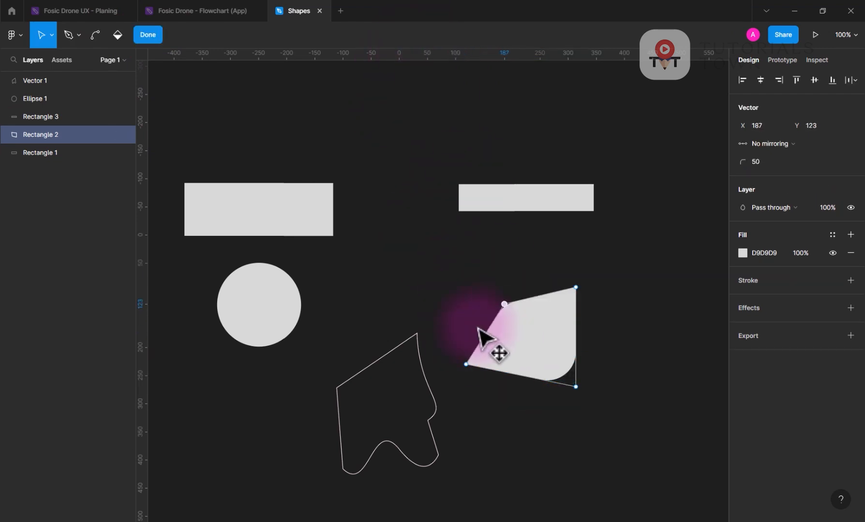
key(ctrl+z)
key(Escape)
key(Escape)
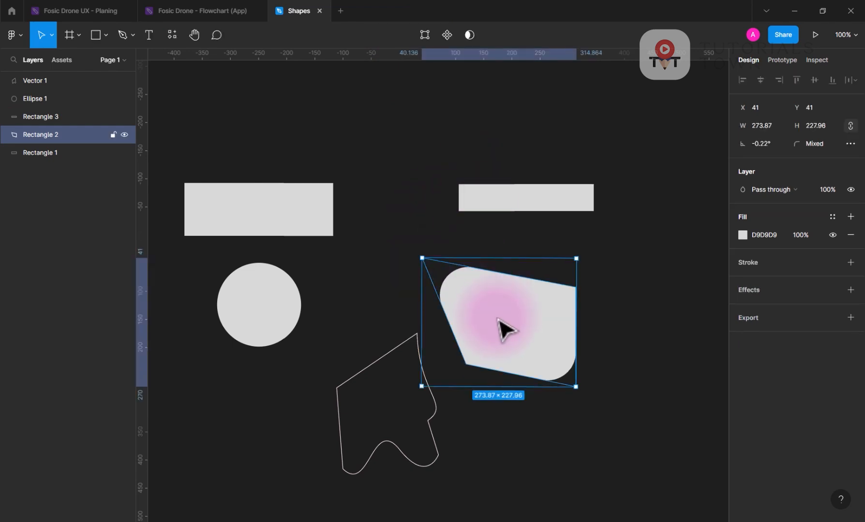
double_click(498, 324)
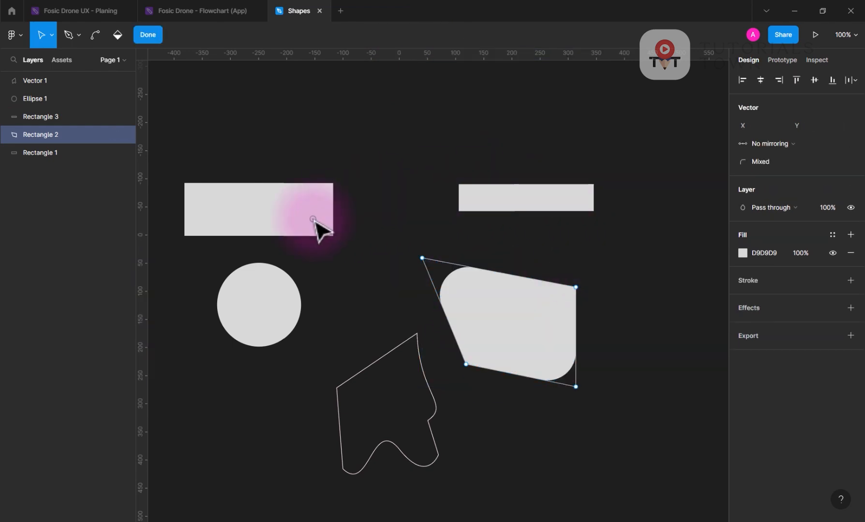
Step: Edit the third rectangle's vector points, lowering its lower-right vertex and raising its upper-left vertex to X 106, Y -179
click(529, 203)
double_click(524, 209)
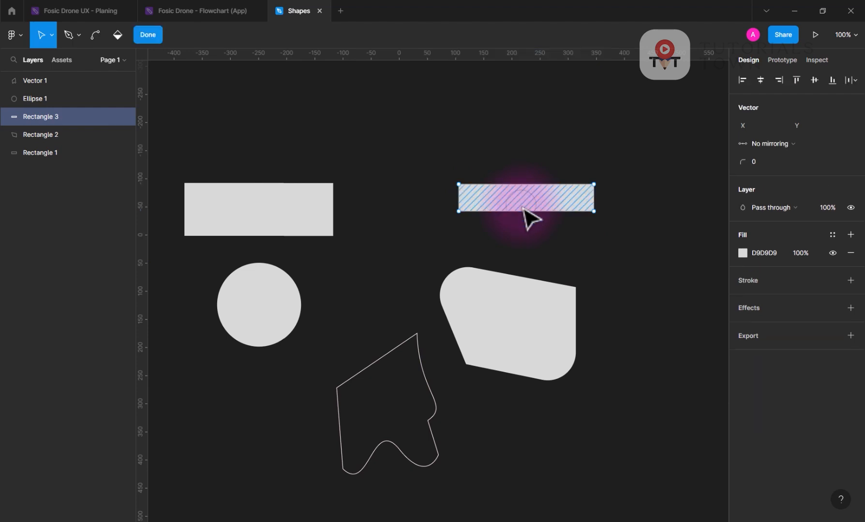
drag(594, 211, 599, 294)
drag(458, 185, 459, 134)
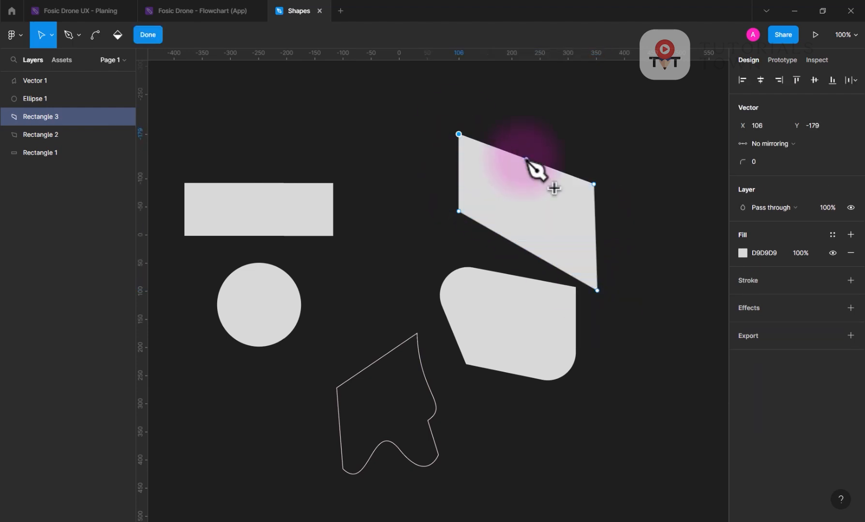
Step: Add a vertex at the middle of the third rectangle's upper edge and pull it inward to form a notch
click(526, 159)
mouse_move(529, 167)
mouse_down()
mouse_move(548, 127)
mouse_move(522, 182)
mouse_up()
key(Escape)
Step: Reopen the notched shape for vector editing and add vertices along its lower edge, including one at X 204.25, Y -19.13
double_click(533, 142)
double_click(491, 212)
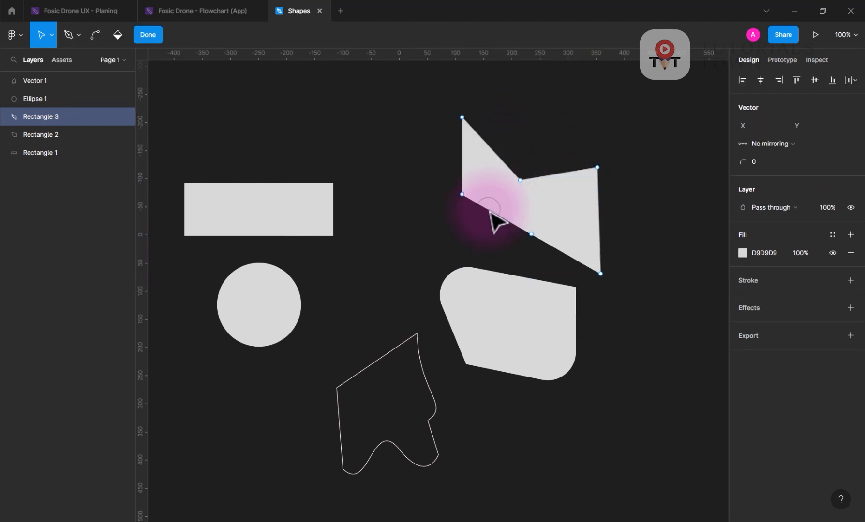
double_click(535, 233)
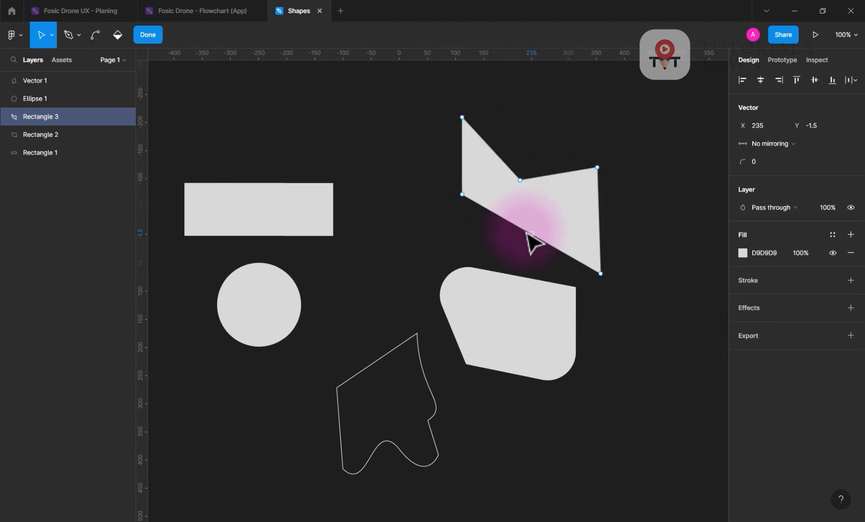
click(497, 214)
click(515, 225)
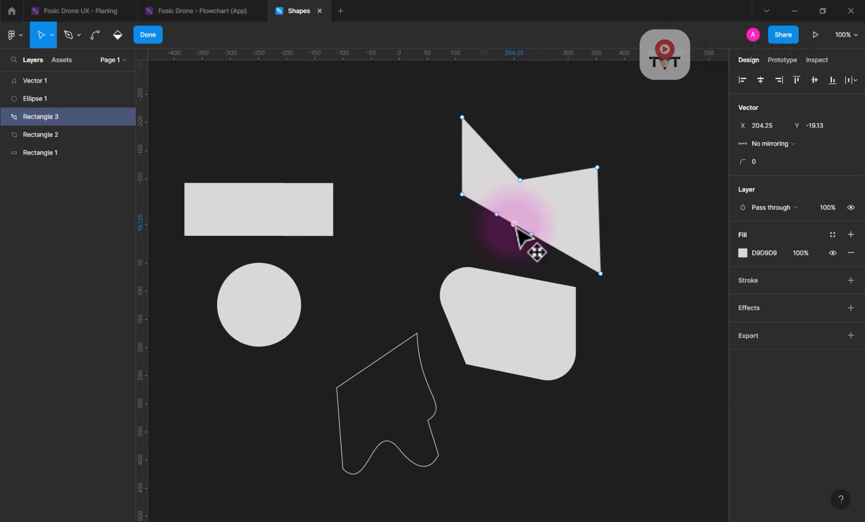
drag(528, 203, 527, 201)
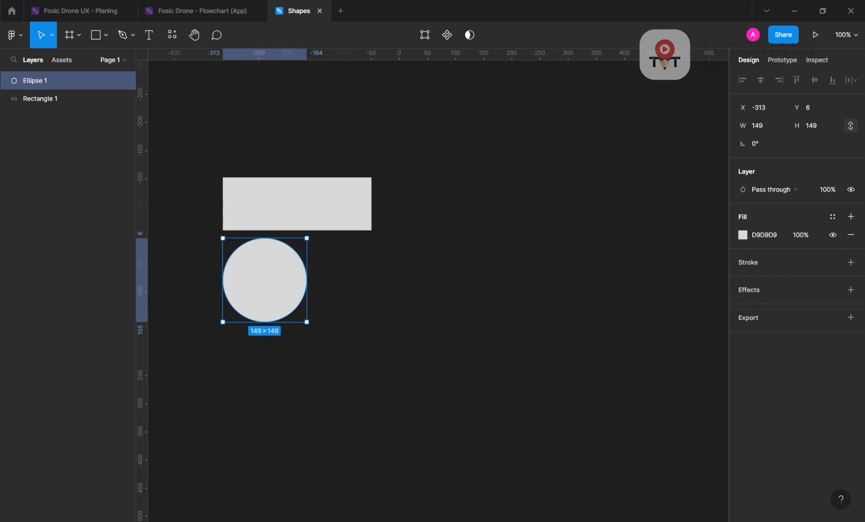
Step: Duplicate the circle and place the copy to the right of the rectangle at X -29, Y -129
click(387, 242)
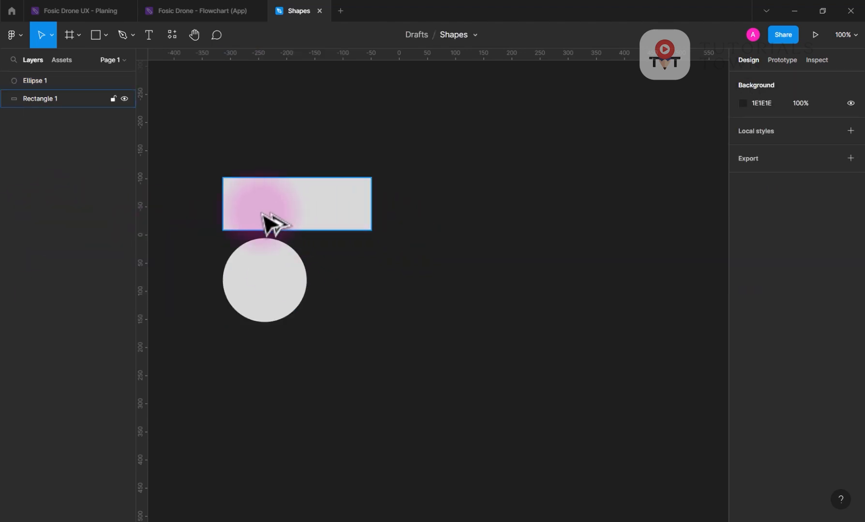
drag(282, 288, 440, 212)
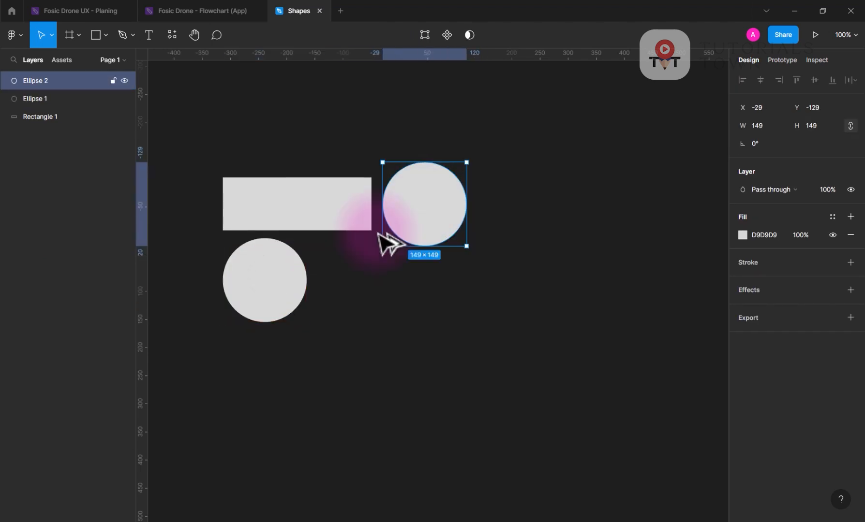
click(442, 328)
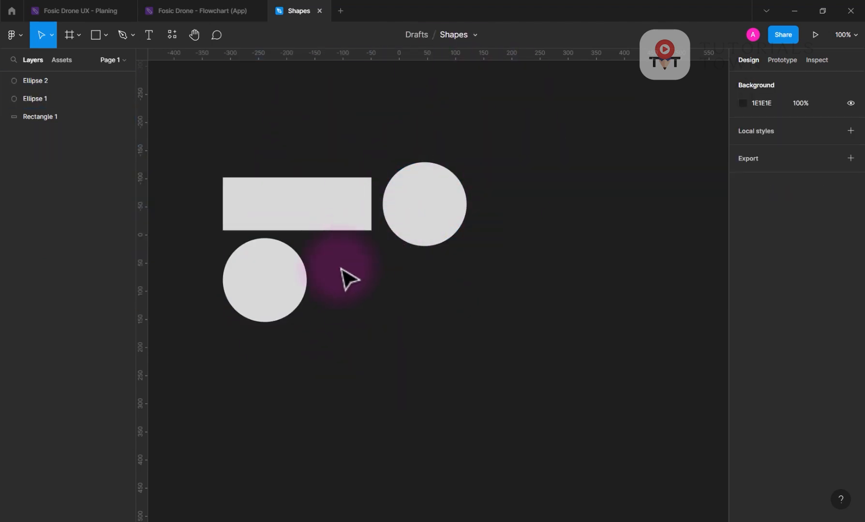
Step: Move the rectangle to X -371, Y -205, arrange the two circles beside and below it, and shift all three shapes together
drag(287, 189, 255, 132)
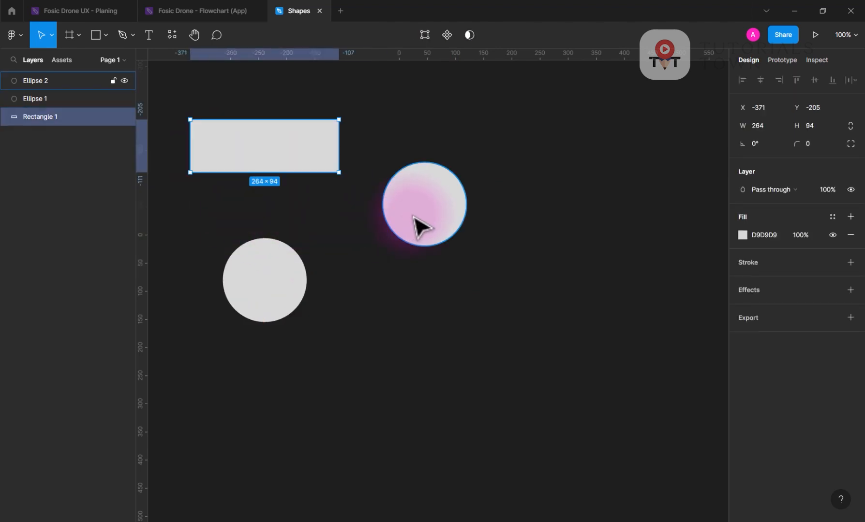
drag(412, 216, 382, 166)
drag(285, 290, 257, 233)
drag(396, 181, 397, 175)
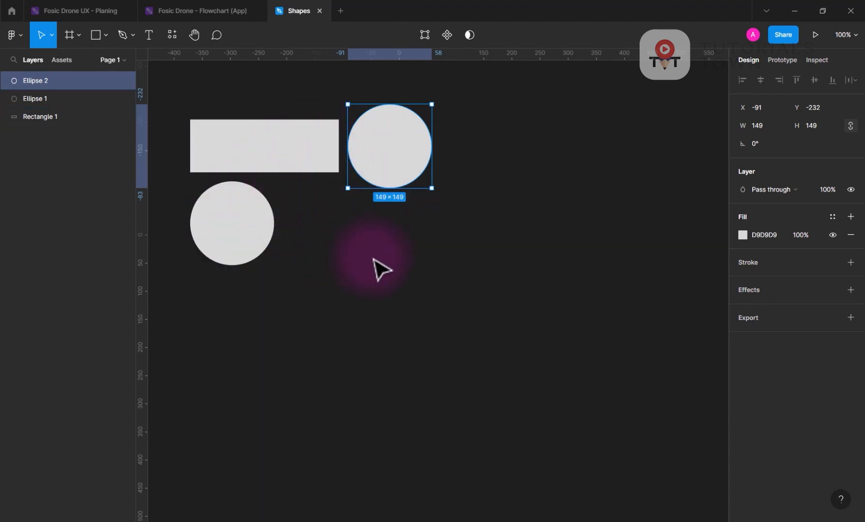
drag(443, 282, 285, 219)
click(452, 353)
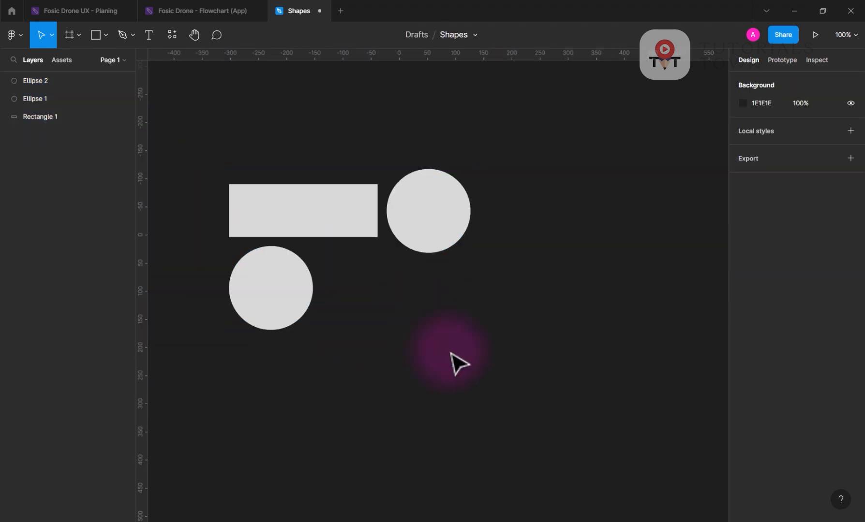
Step: Group the rectangle and two circles, and move the group to X -251, Y -96
drag(465, 362, 281, 214)
right_click(314, 193)
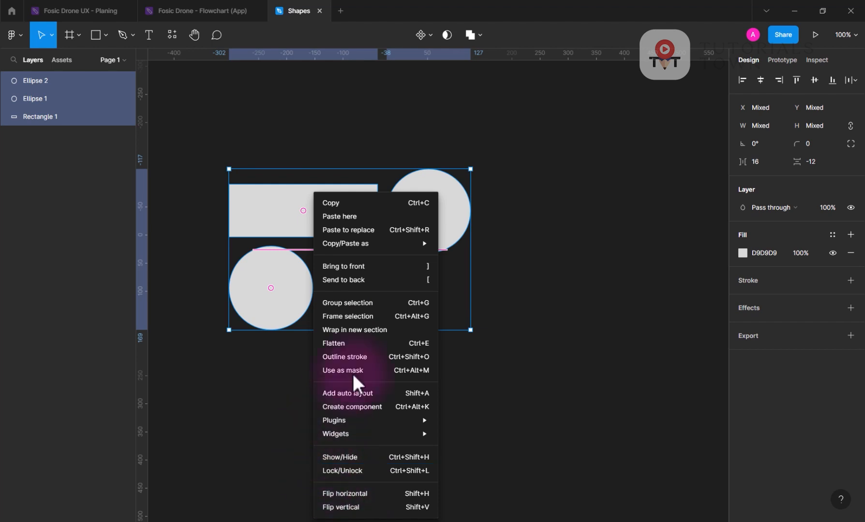
click(408, 305)
click(578, 266)
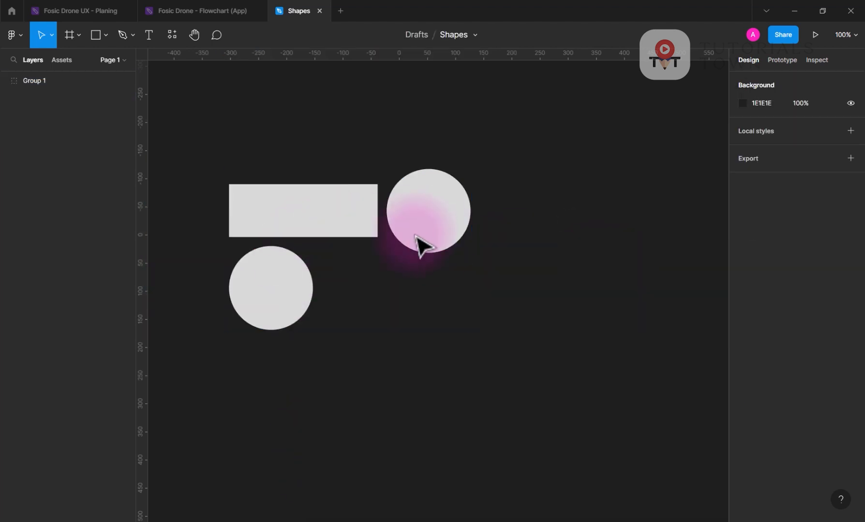
drag(417, 240, 444, 255)
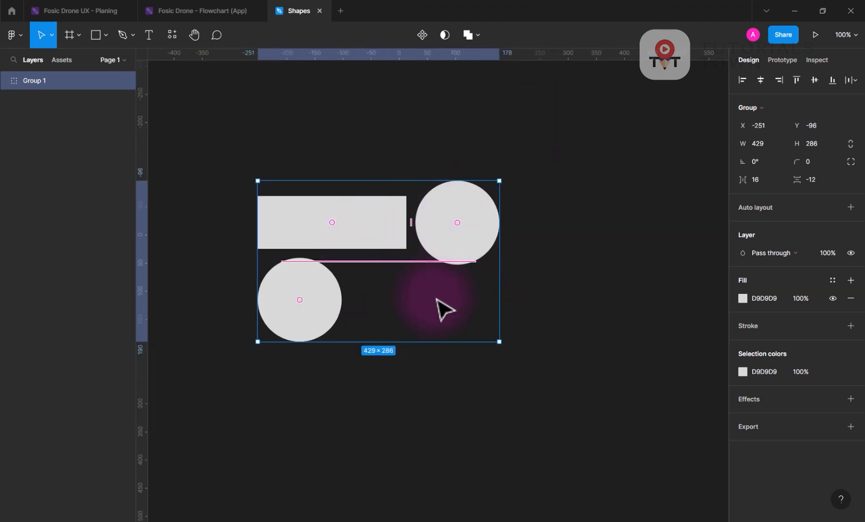
Step: Ungroup the three shapes, and try swapping the upper circle with the rectangle before swapping them back
right_click(436, 263)
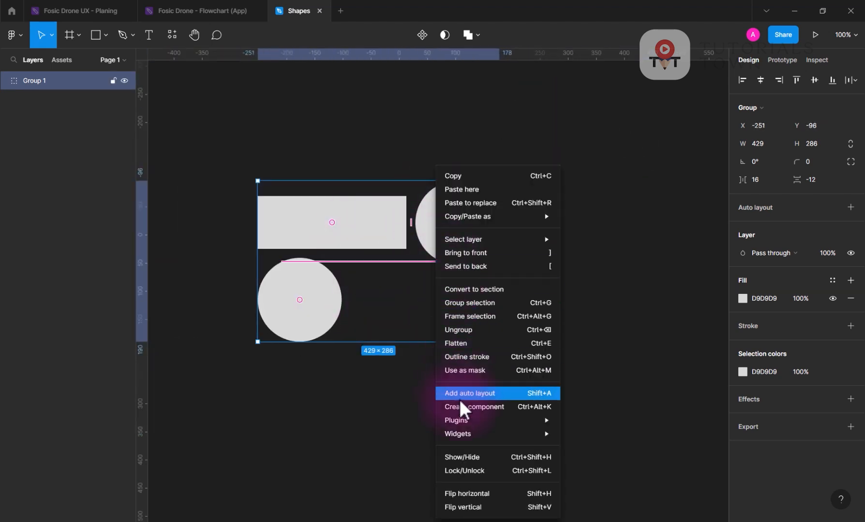
click(464, 330)
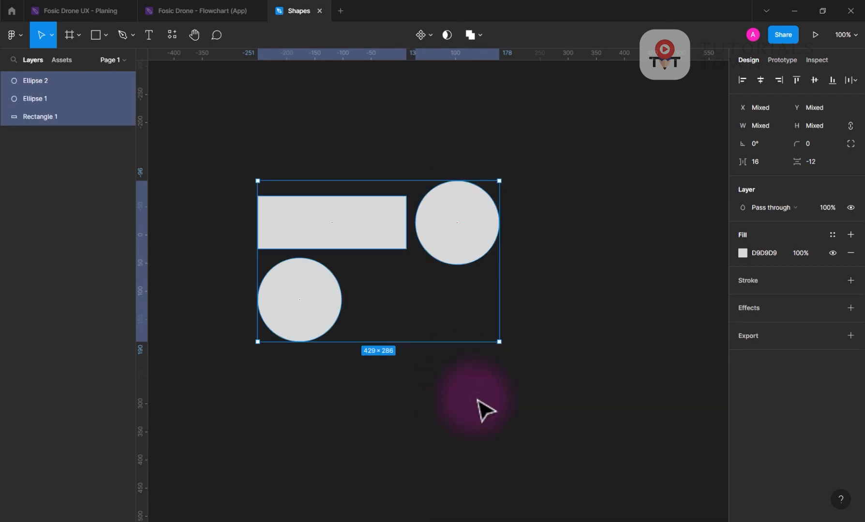
drag(570, 135, 243, 338)
drag(556, 170, 243, 361)
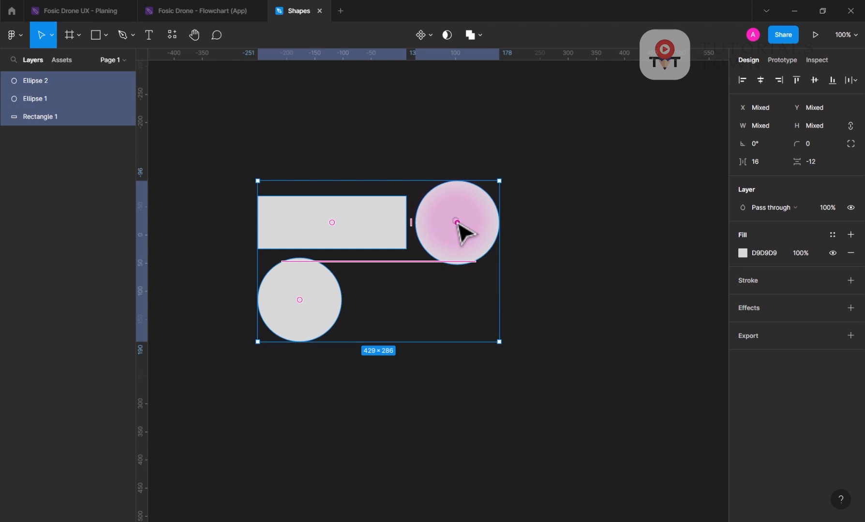
drag(457, 224, 328, 229)
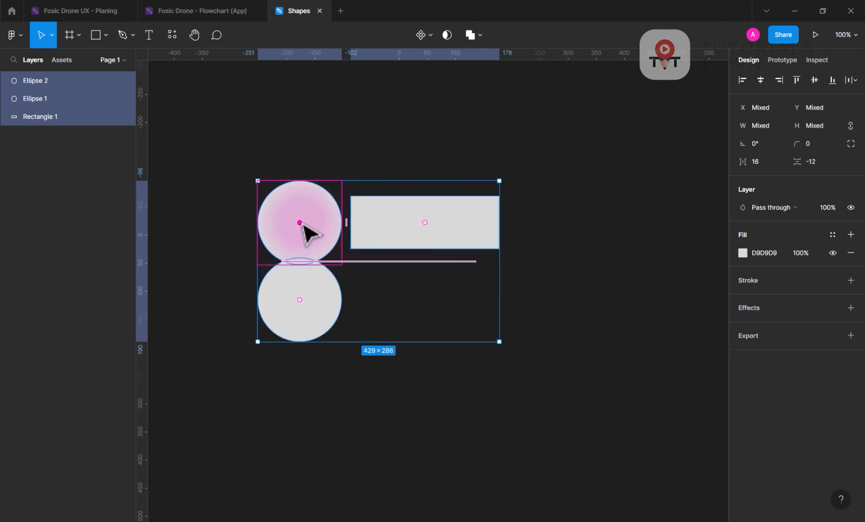
drag(302, 225, 457, 227)
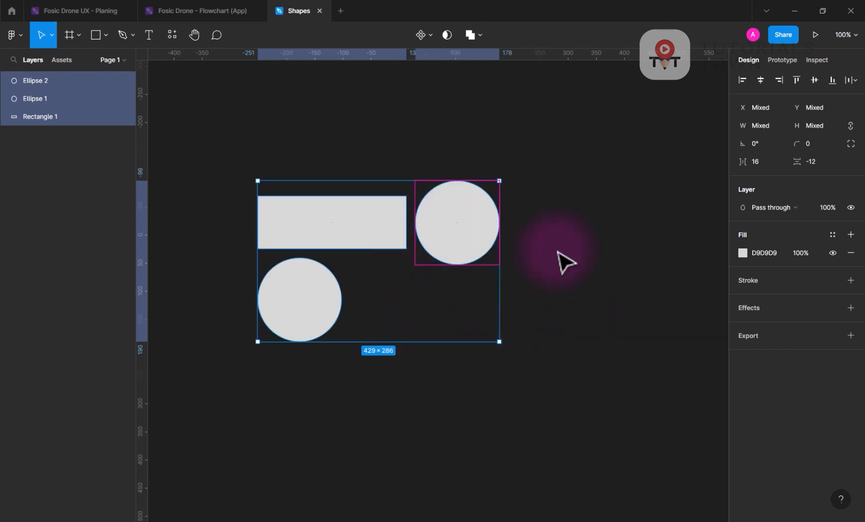
Step: Group the rectangle and two circles again, and ungroup them
right_click(486, 227)
click(479, 302)
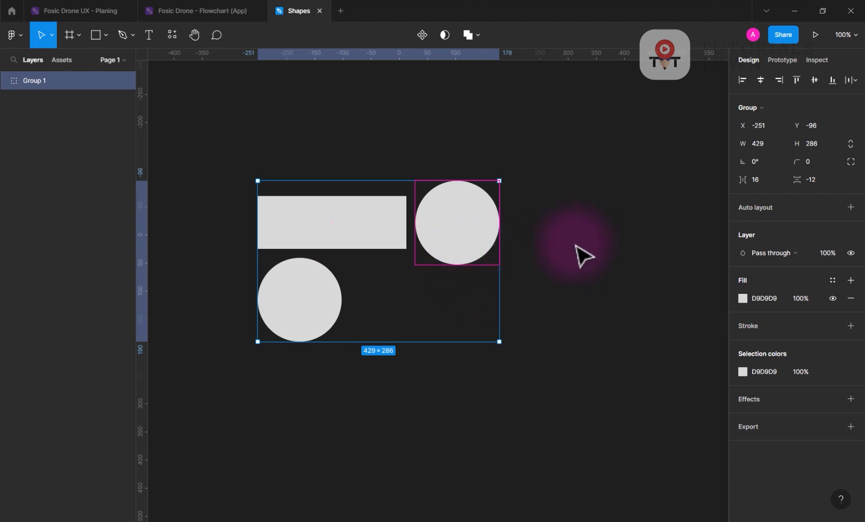
click(579, 253)
click(387, 248)
right_click(375, 248)
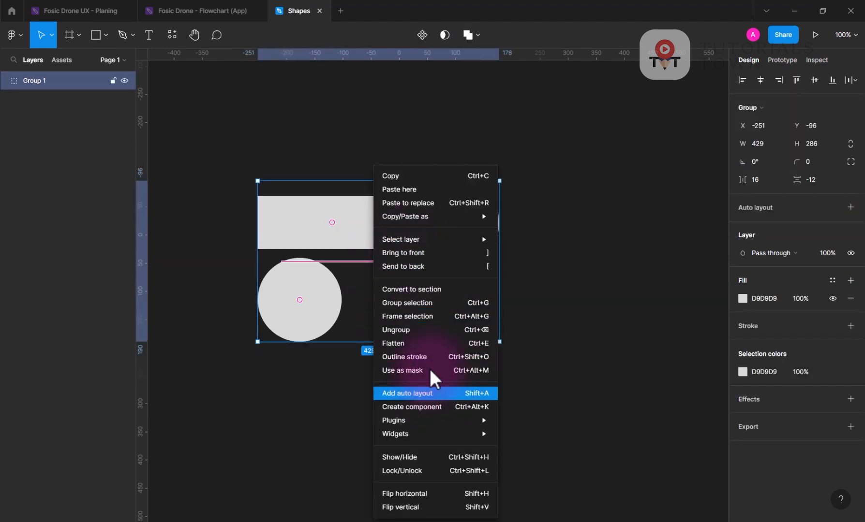
click(414, 331)
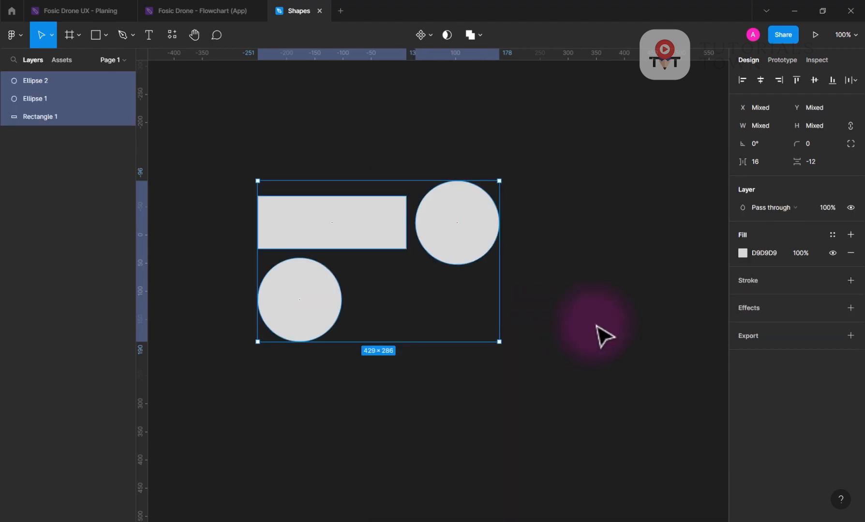
Step: Stretch the rectangle wider toward the right and move it below both circles
click(426, 263)
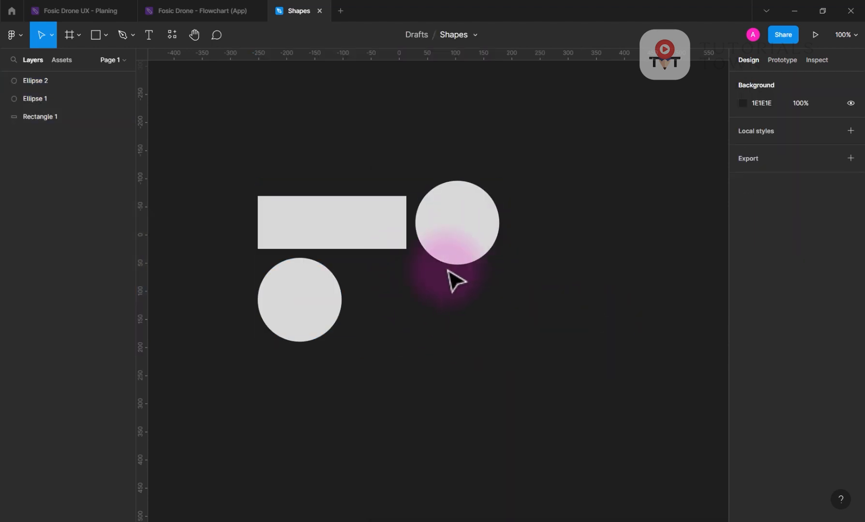
click(364, 239)
drag(405, 226, 546, 222)
drag(460, 228, 459, 405)
Step: Shrink the lower circle and place it just above the rectangle, and move the larger circle to X -28, Y -7
click(323, 320)
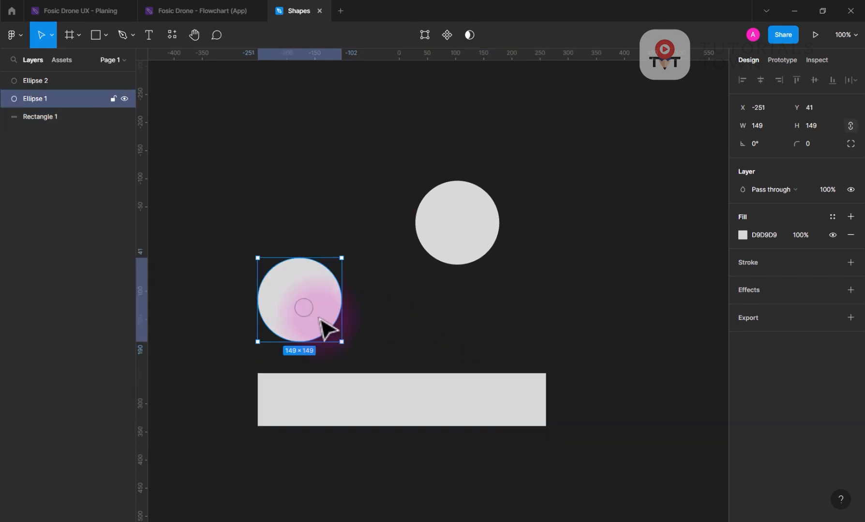
drag(323, 320, 369, 345)
drag(386, 282, 391, 339)
drag(466, 238, 433, 286)
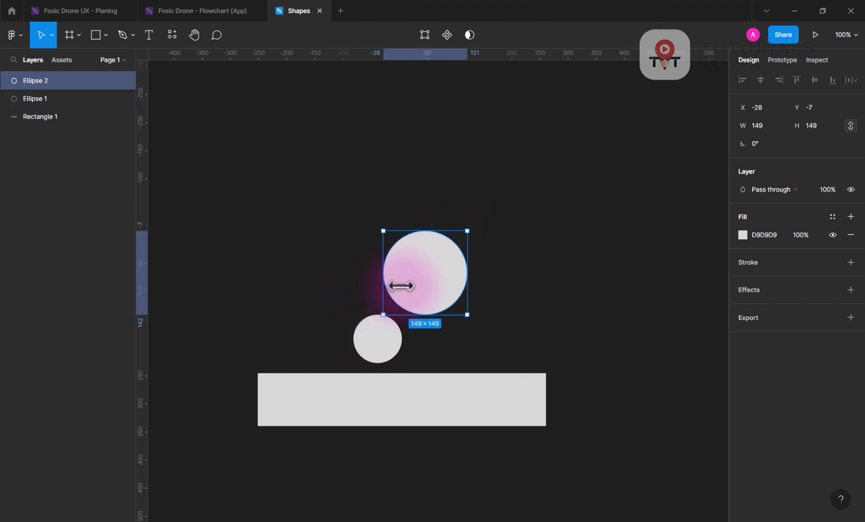
click(472, 308)
Step: Remove the larger circle's fill and add a D9D9D9 fill back
click(408, 280)
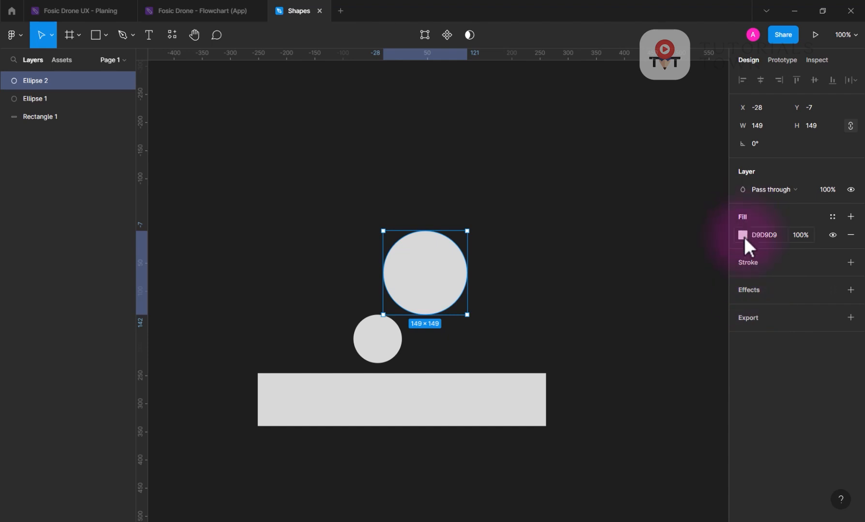
click(850, 236)
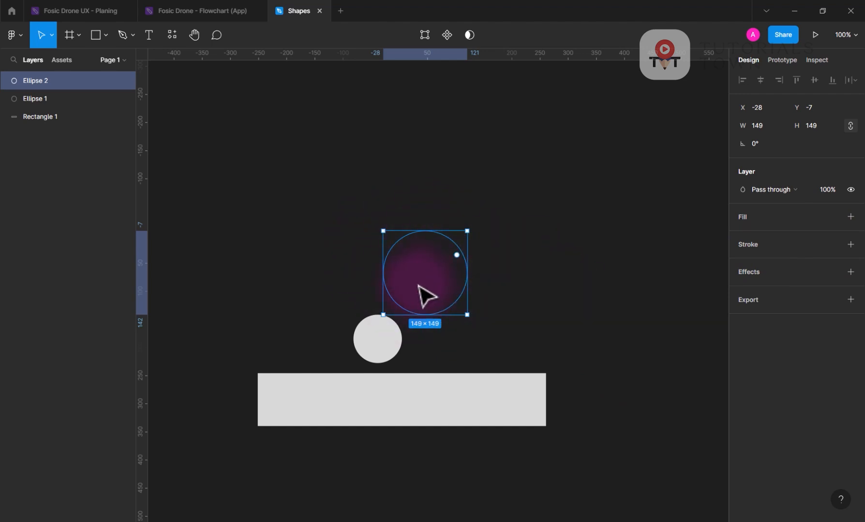
click(850, 217)
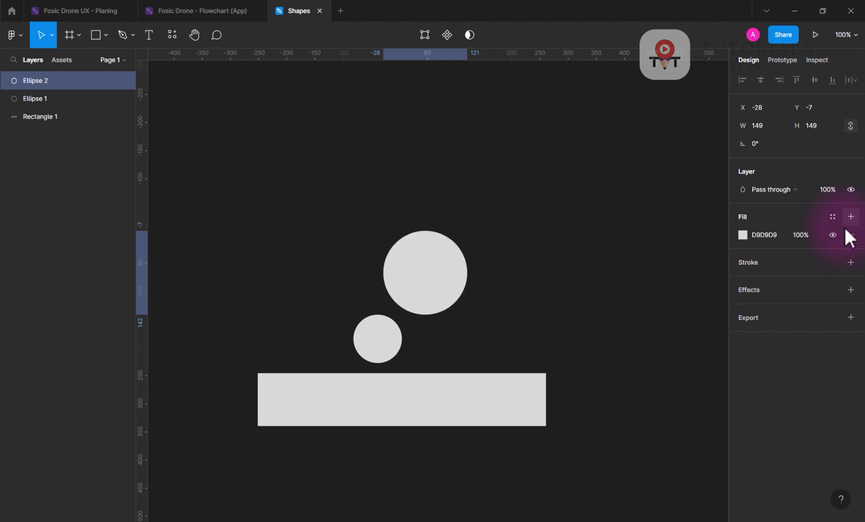
Step: Change the larger circle's solid fill to the red EA2525 and deselect the circle
click(763, 237)
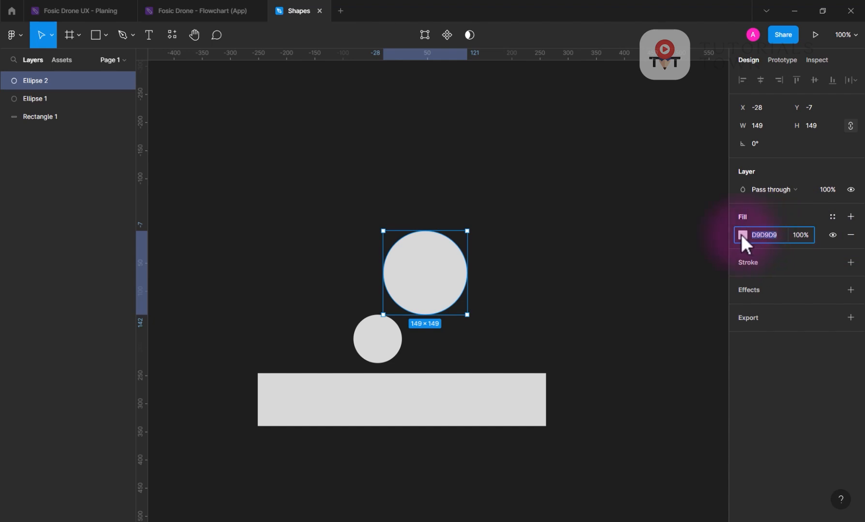
click(742, 235)
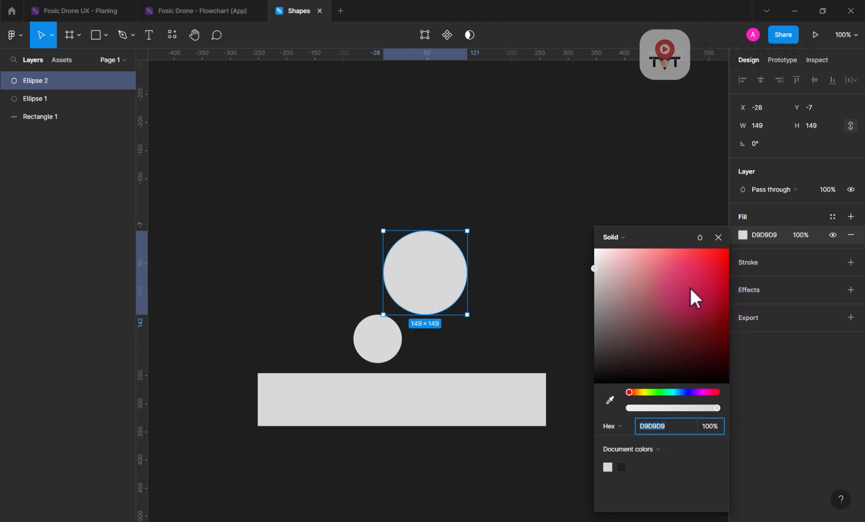
click(616, 239)
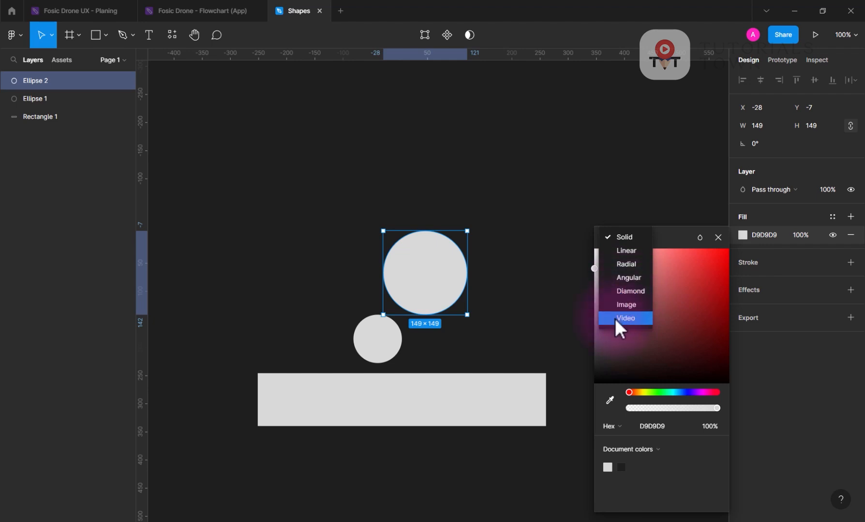
click(630, 239)
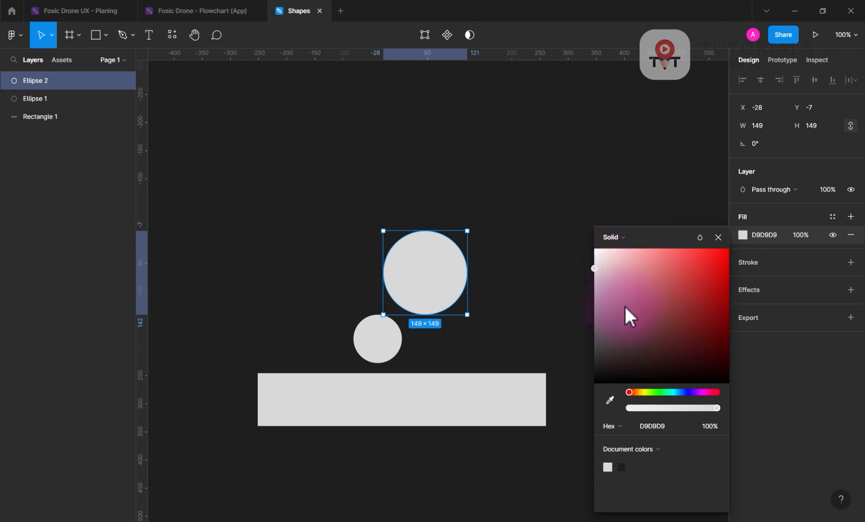
click(707, 260)
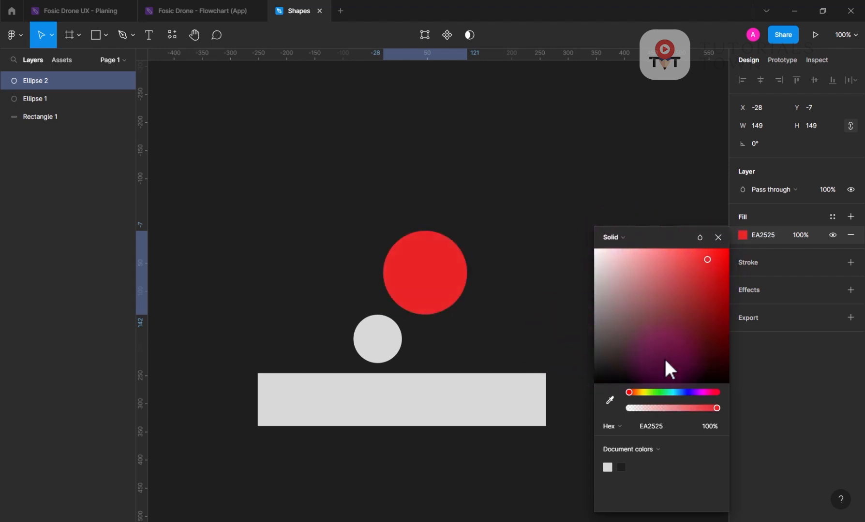
click(544, 311)
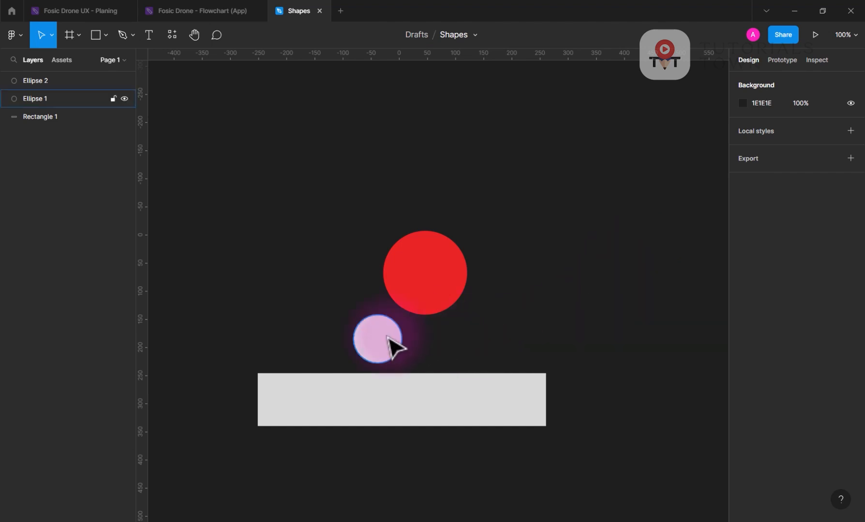
Step: Change the smaller circle's solid fill to the green 37BA8B
click(358, 348)
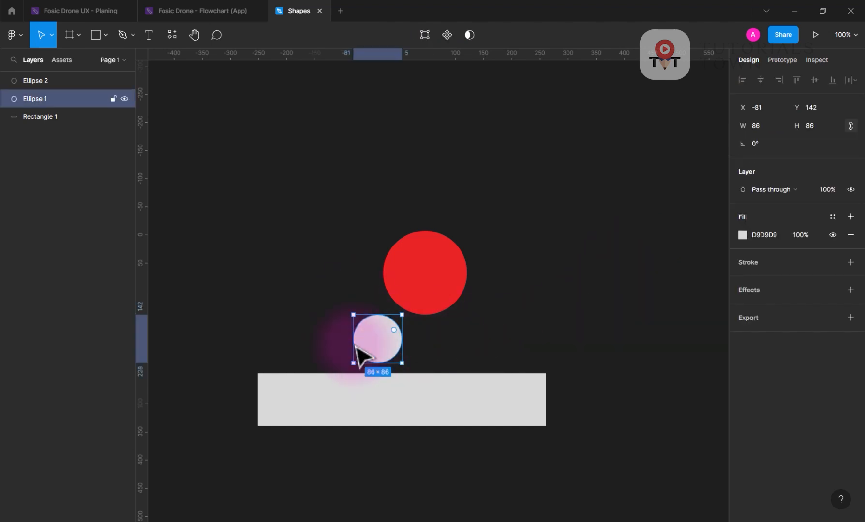
click(743, 236)
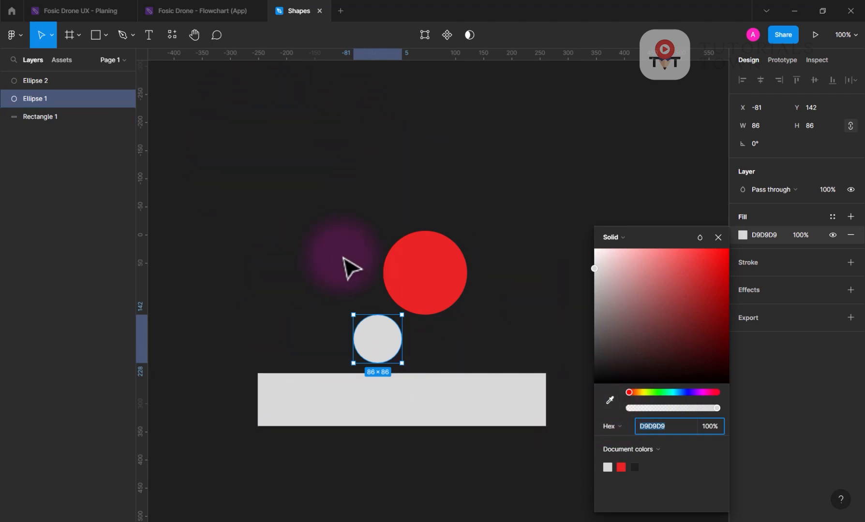
click(609, 400)
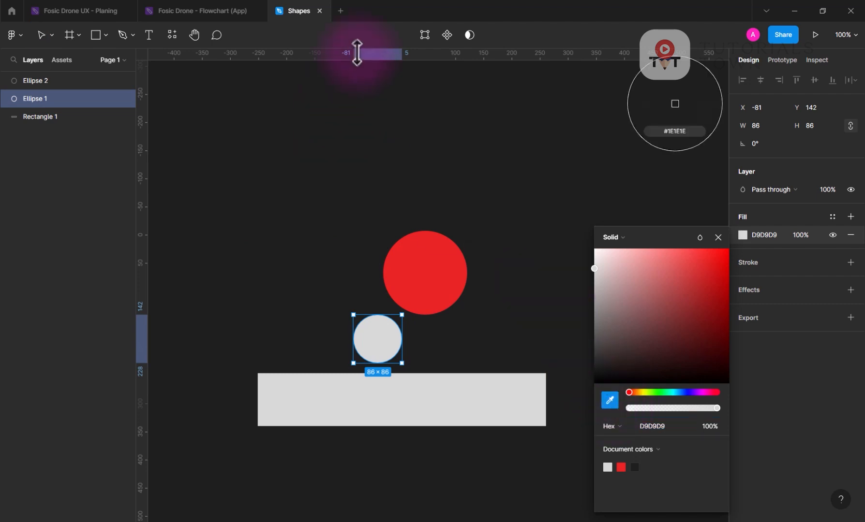
key(Escape)
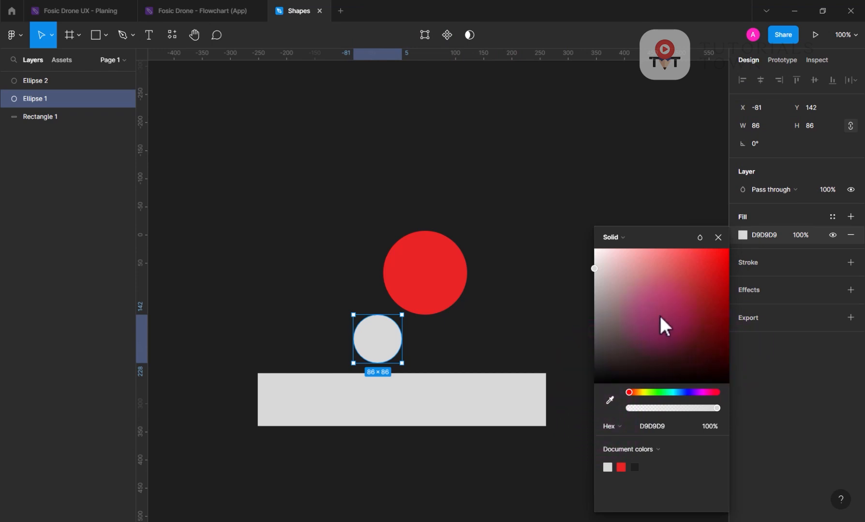
drag(661, 317, 693, 271)
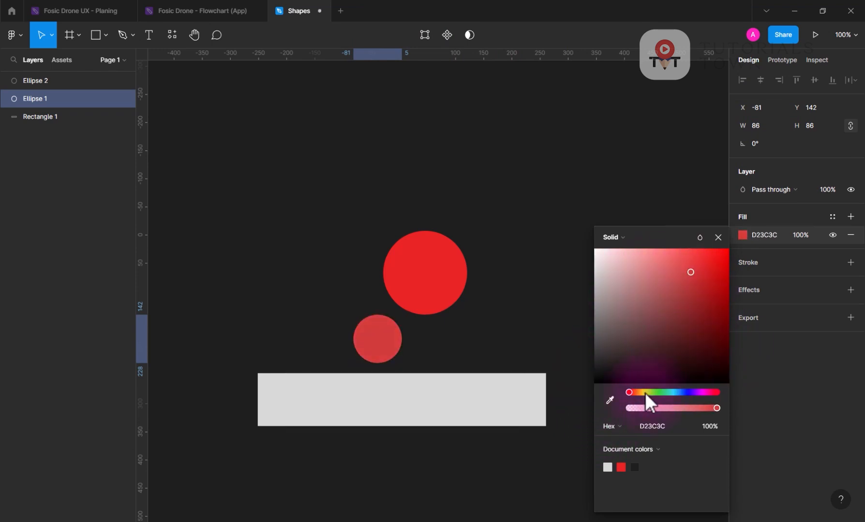
drag(646, 394, 668, 395)
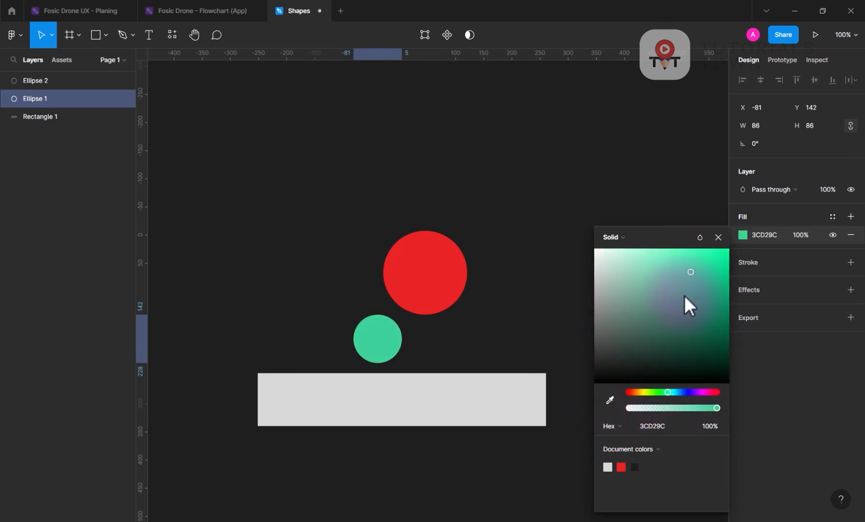
mouse_move(684, 297)
mouse_down()
mouse_move(643, 357)
mouse_move(645, 324)
mouse_move(704, 299)
mouse_move(691, 288)
mouse_up()
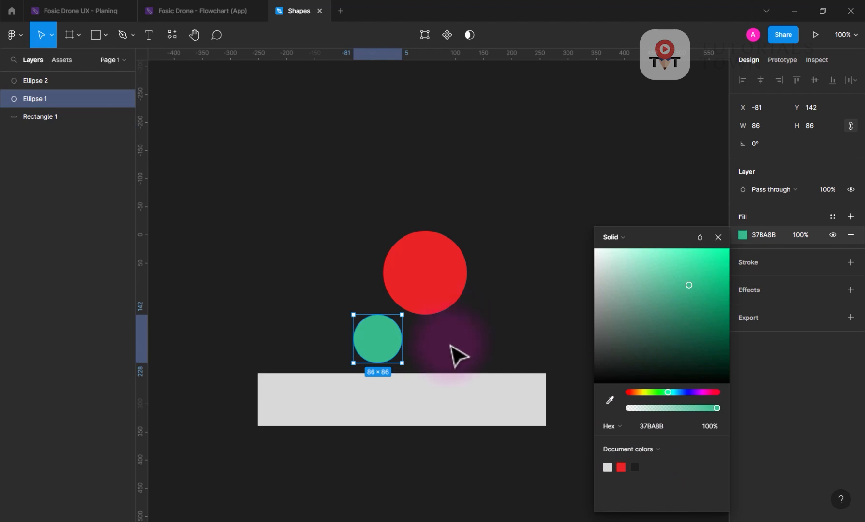
Step: View the smaller circle's fill color as RGB and CSS values, and return the color format to Hex
click(615, 426)
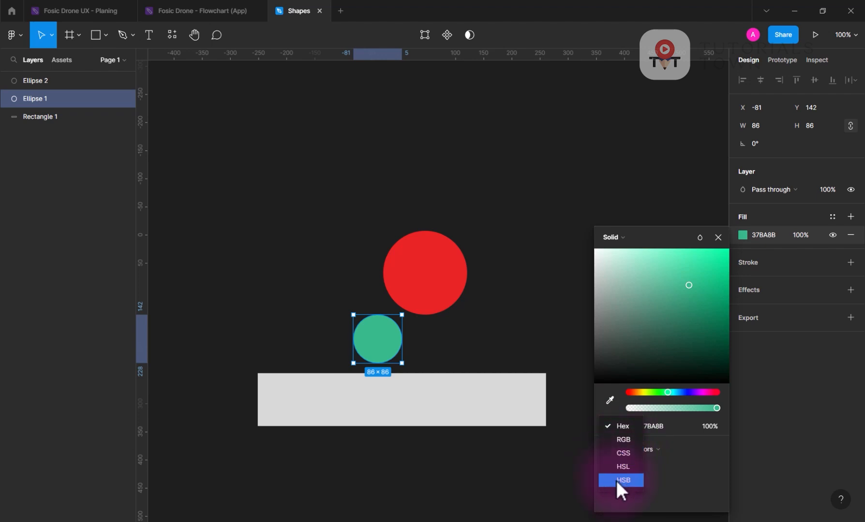
click(623, 439)
click(647, 426)
click(618, 426)
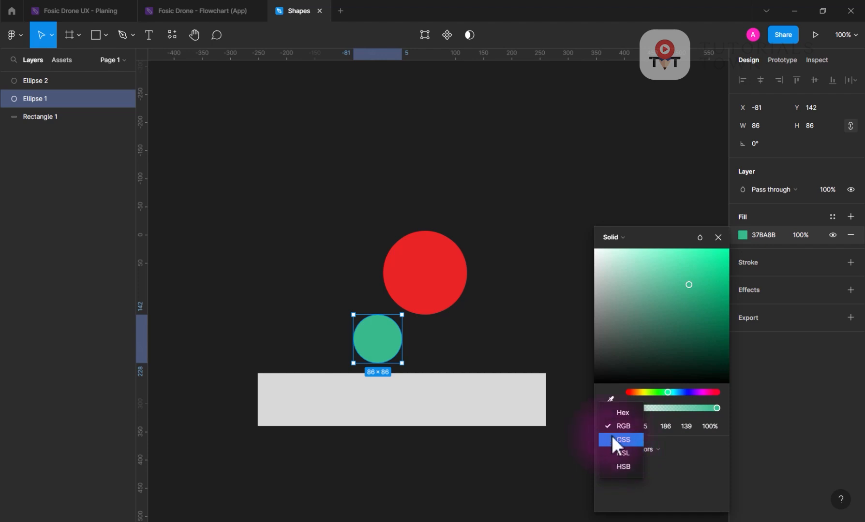
click(617, 439)
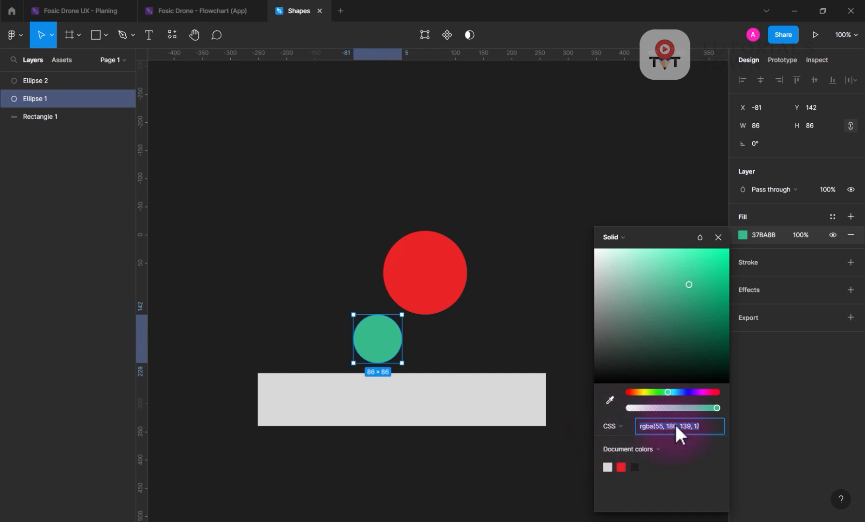
click(618, 426)
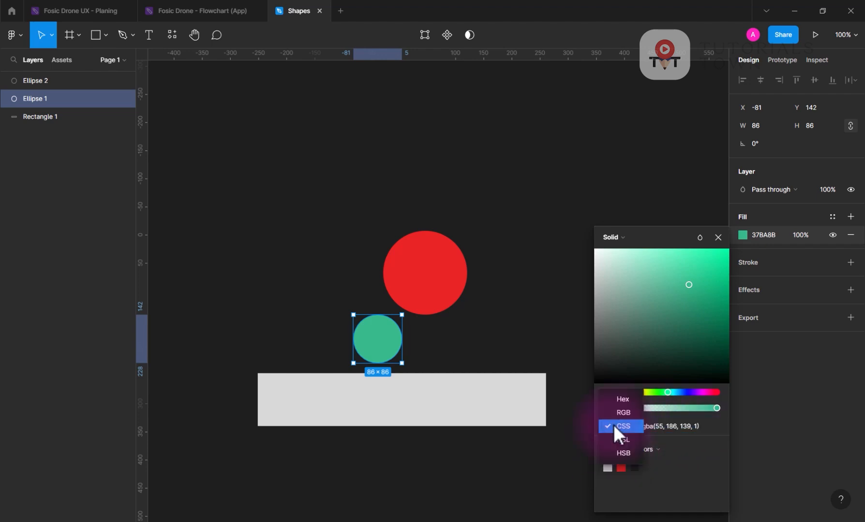
click(619, 397)
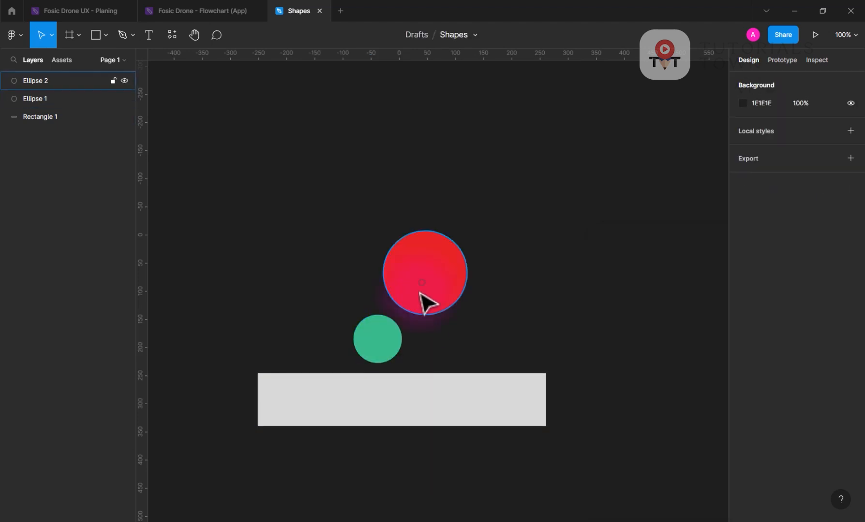
Step: Overlap the red circle with the green one at X -55, Y 88, and raise the rectangle beneath them with its top edge lowered slightly
drag(420, 303, 398, 337)
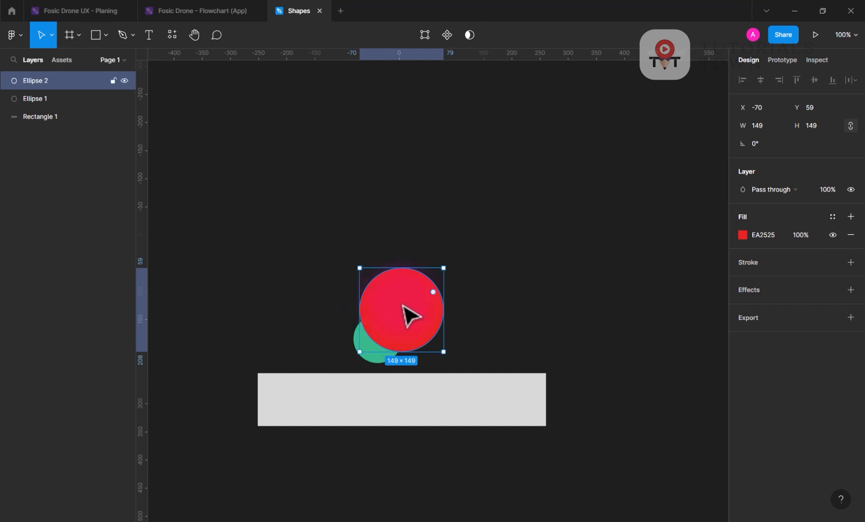
drag(380, 416, 378, 388)
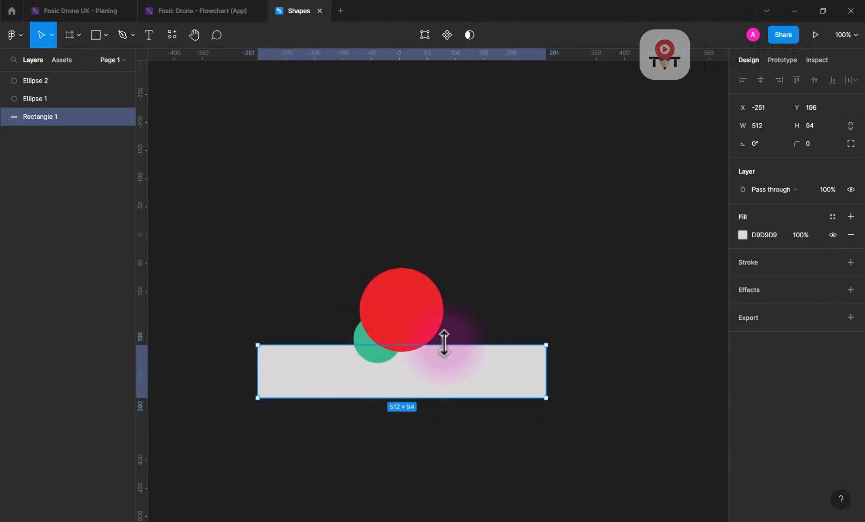
mouse_move(443, 345)
mouse_down()
mouse_move(443, 352)
mouse_move(421, 324)
mouse_move(435, 352)
mouse_up()
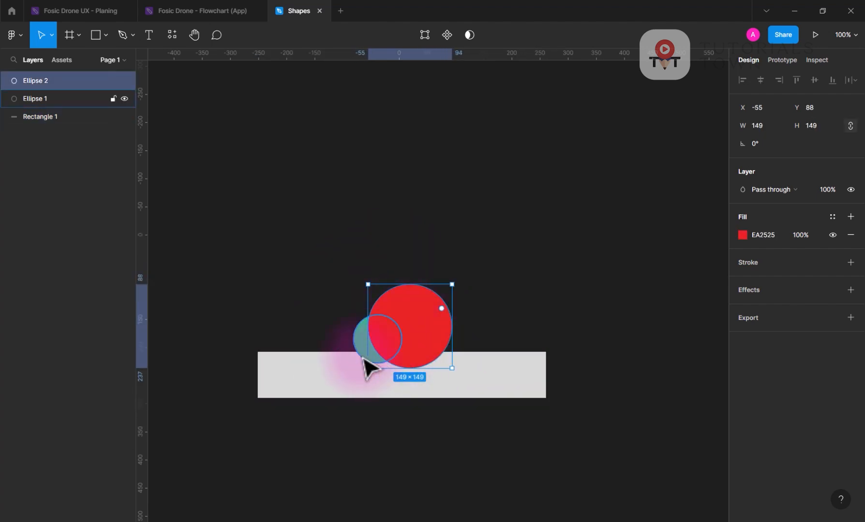
Step: Send the red circle to the back of the stacking order, and bring it to the front again
right_click(427, 332)
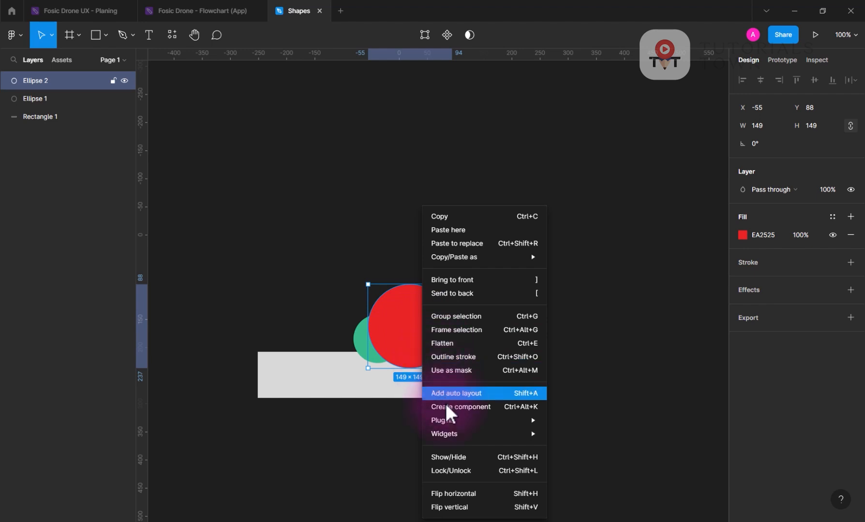
click(455, 295)
click(489, 281)
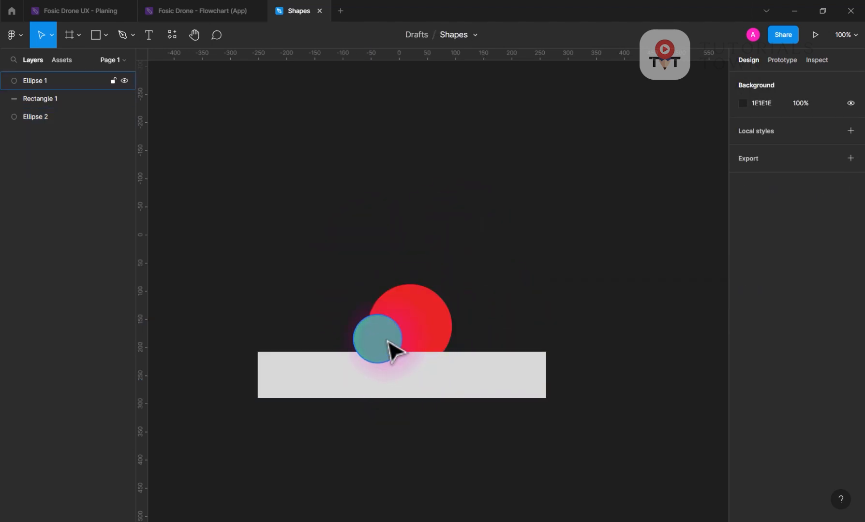
click(431, 345)
right_click(429, 343)
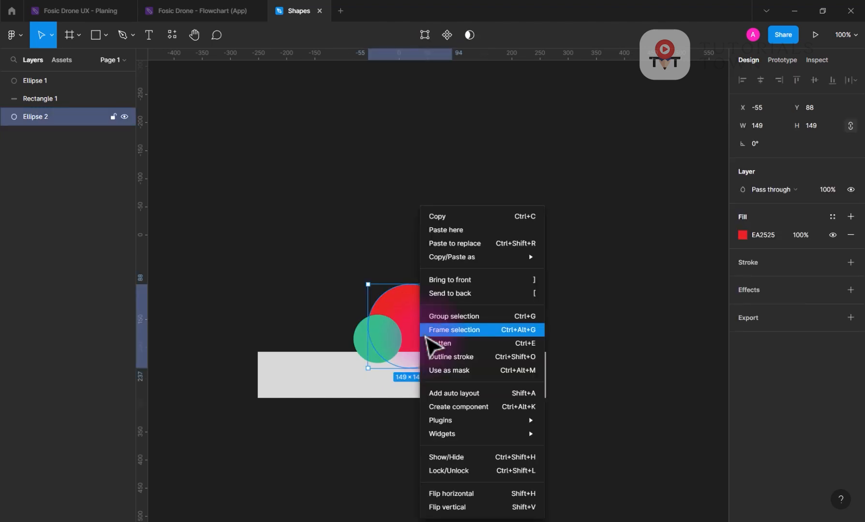
click(442, 281)
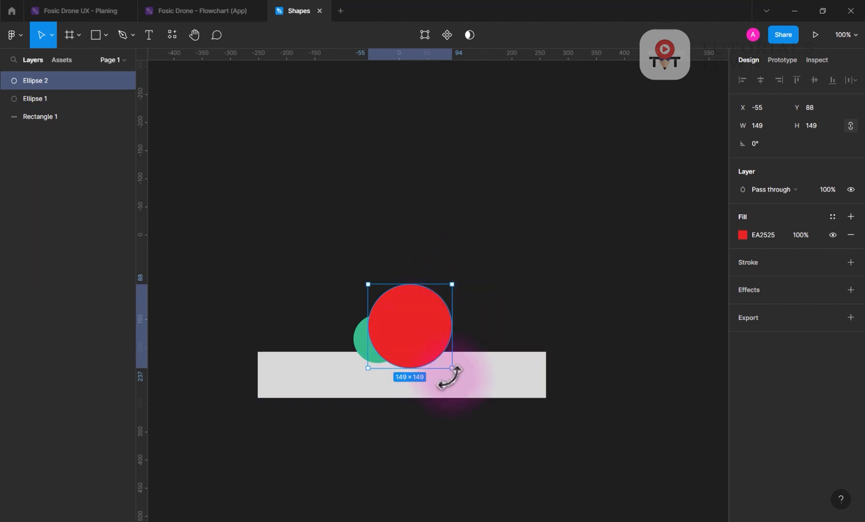
click(364, 339)
right_click(363, 343)
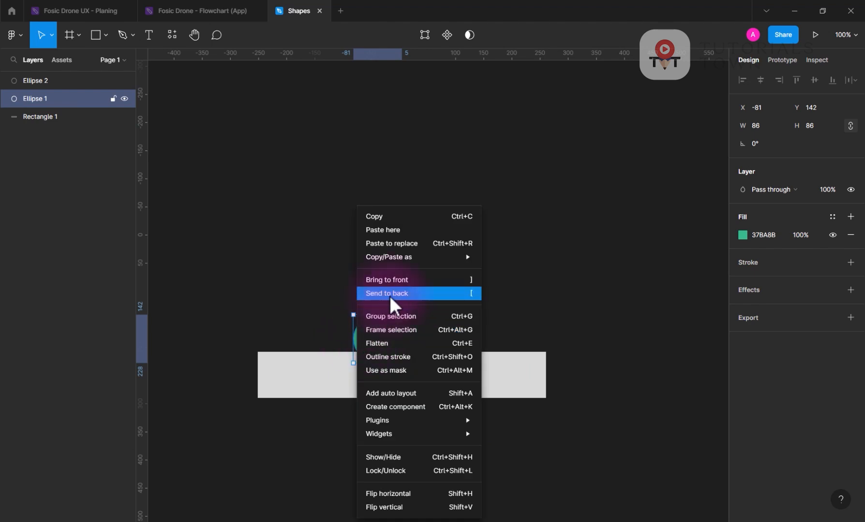
click(608, 262)
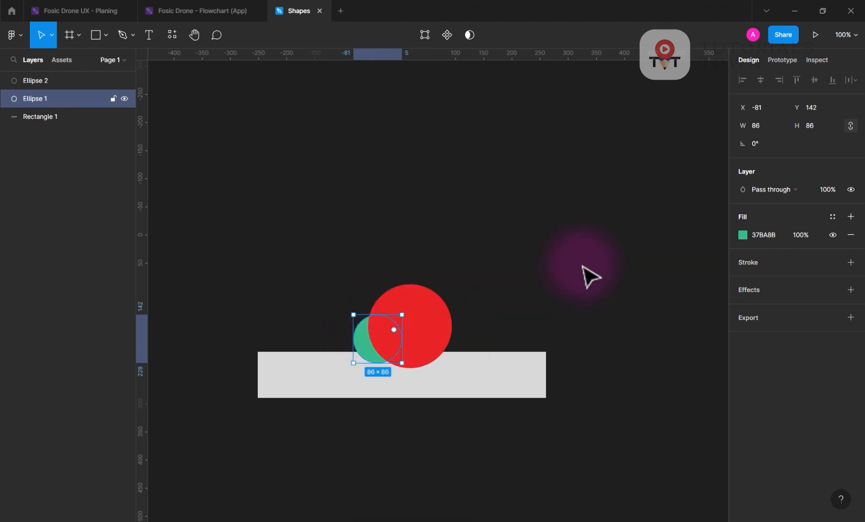
right_click(365, 342)
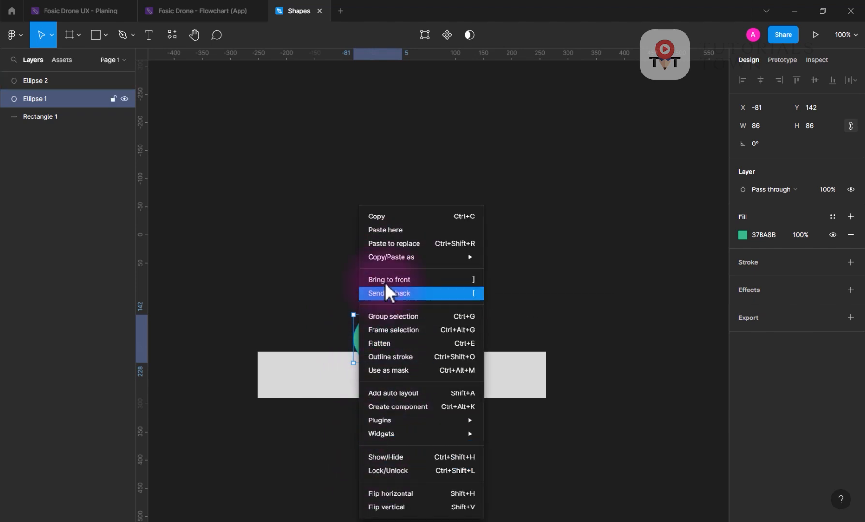
click(271, 288)
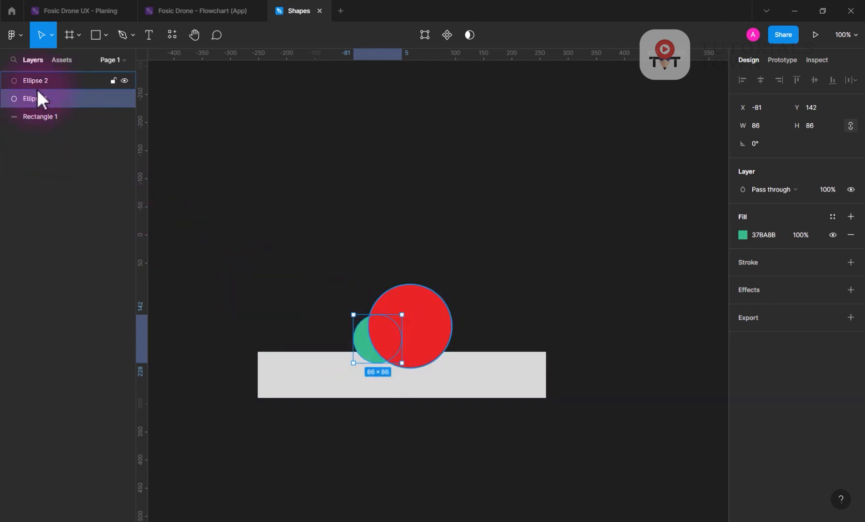
Step: Reorder the layers so the green circle (Ellipse 1) sits above the red circle (Ellipse 2)
drag(32, 99, 35, 75)
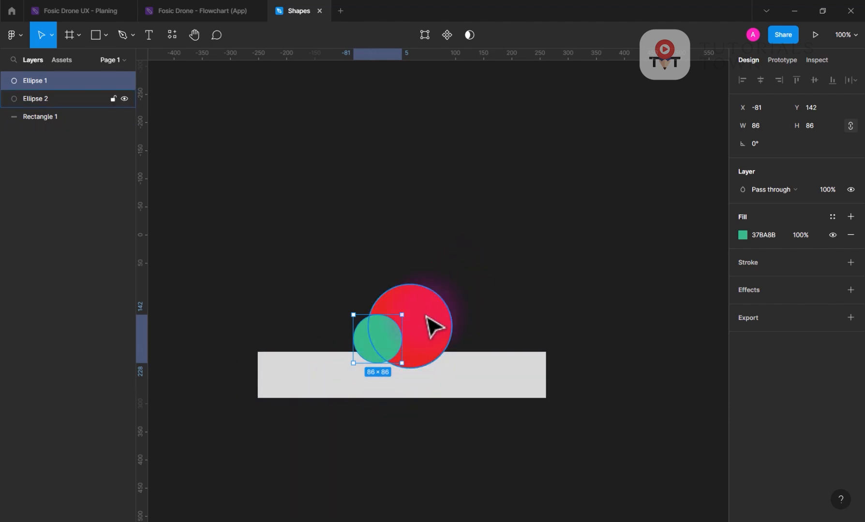
Step: Send the red circle and the rectangle together to the back, and clear the selection
click(414, 326)
shift+click(455, 358)
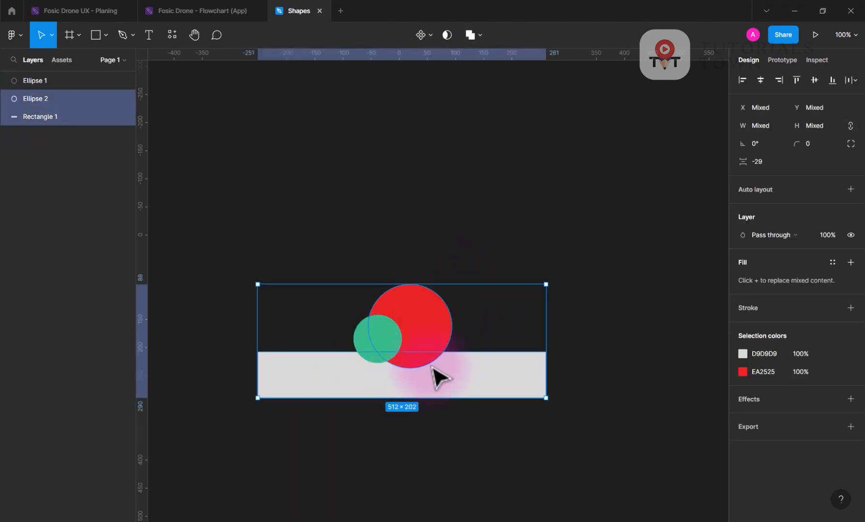
right_click(431, 380)
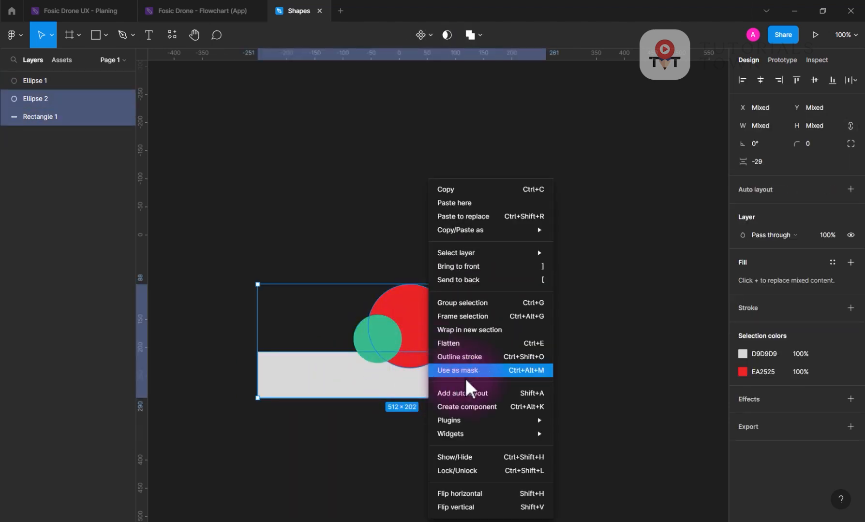
click(485, 280)
click(392, 276)
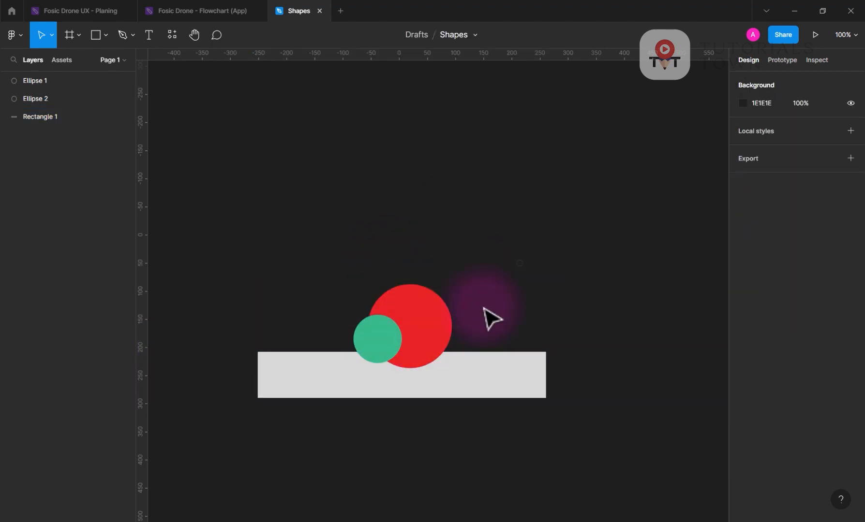
Step: Select both circles and the rectangle, and nudge them together 4 px left and 8 px down
drag(491, 273, 351, 437)
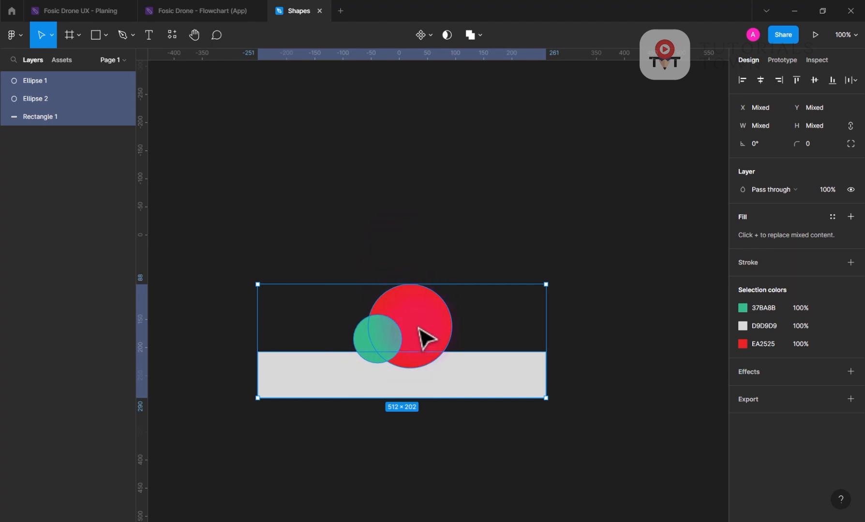
key(Left)
key(Left)
key(Left)
key(Left)
key(Down)
key(Down)
key(Down)
key(Down)
key(Down)
key(Down)
key(Down)
key(Down)
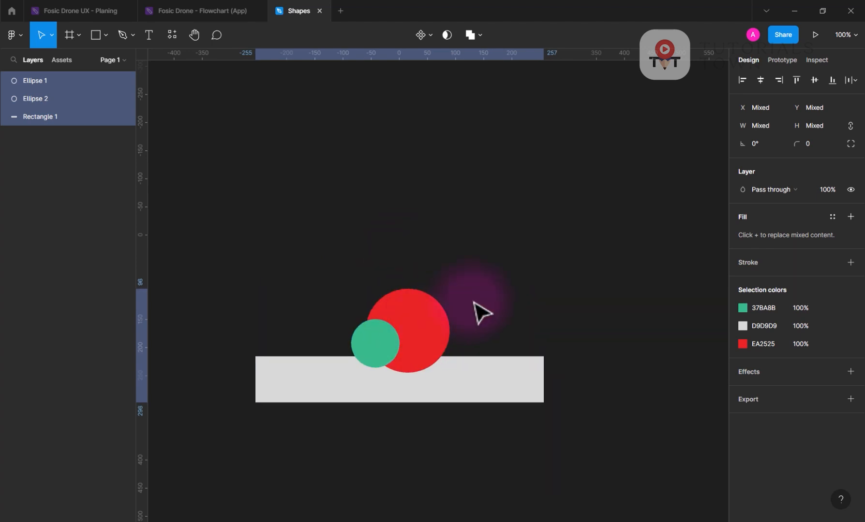
Step: Move both circles and the rectangle together up and to the right, so the rectangle's X is -158
drag(473, 308, 532, 279)
drag(649, 239, 269, 415)
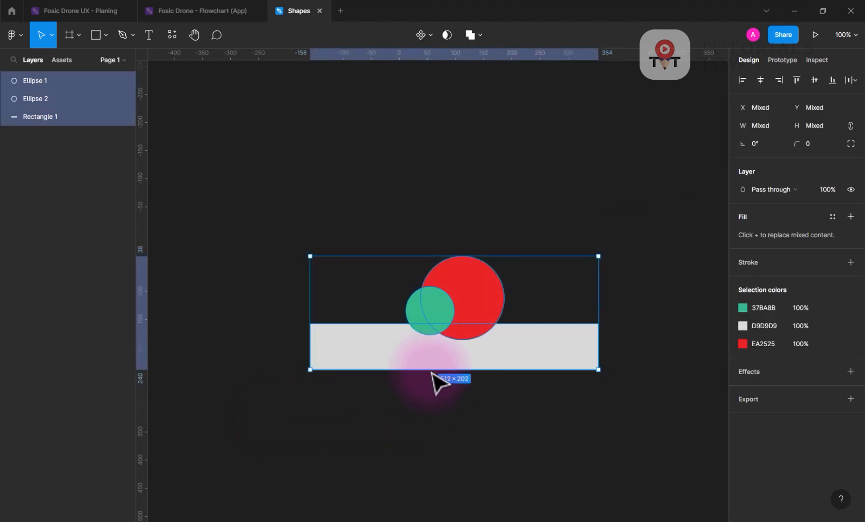
click(408, 447)
click(430, 353)
click(436, 314)
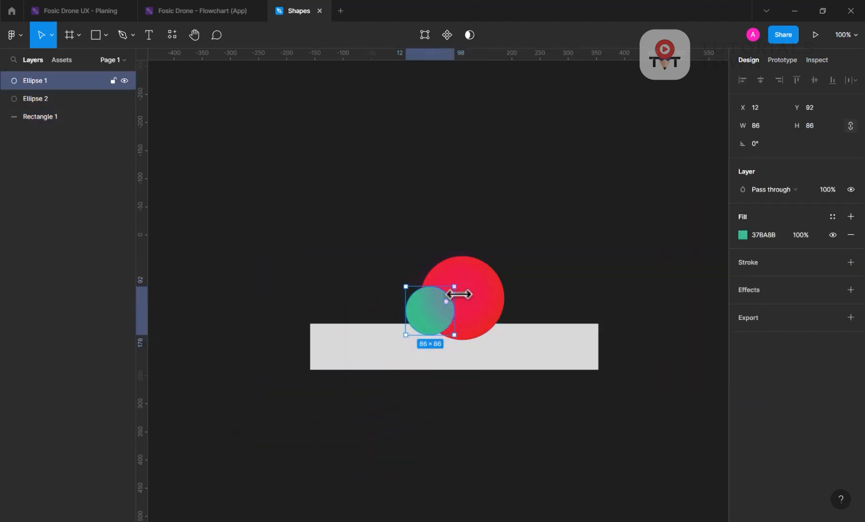
click(462, 319)
Step: Select both circles and the rectangle, and align them by their left edges, horizontal centers and finally right edges
drag(598, 258, 304, 452)
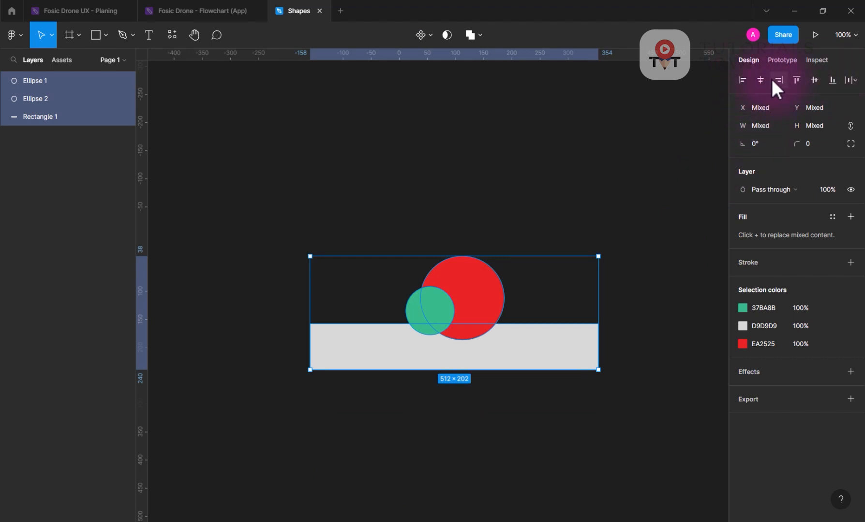
click(742, 80)
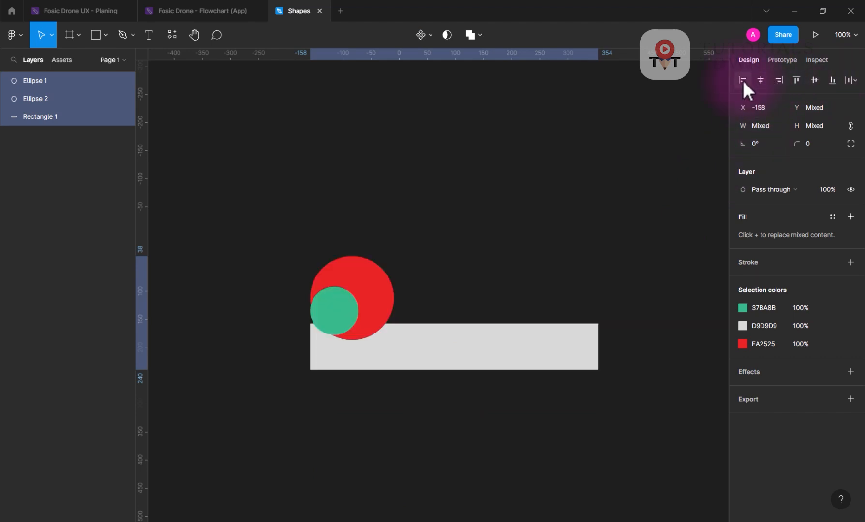
click(760, 79)
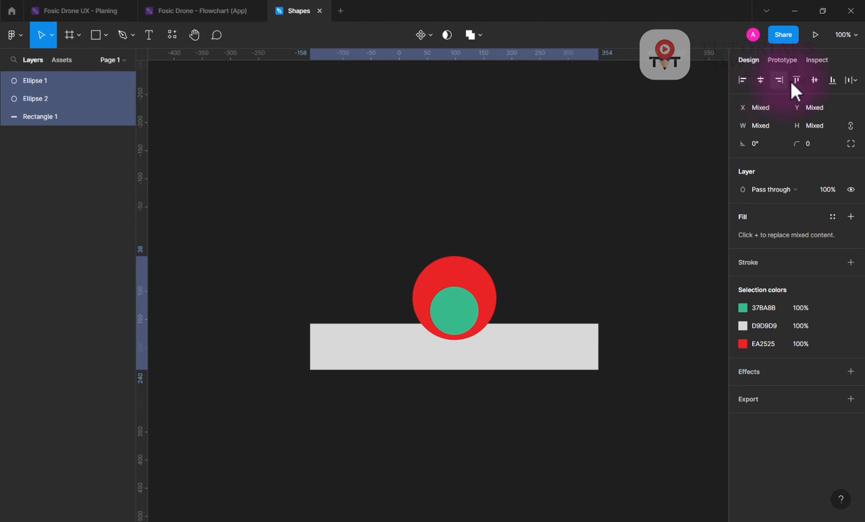
click(783, 80)
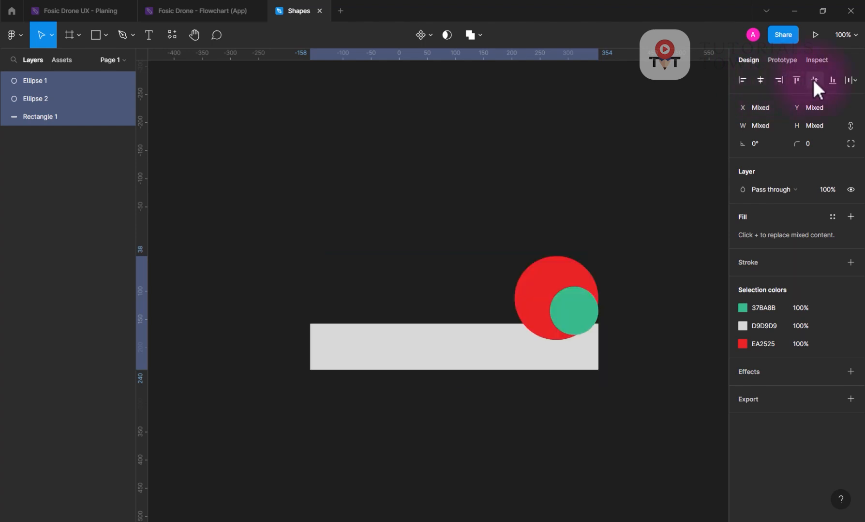
Step: Align the three selected shapes by their top edges, vertical centers and finally bottom edges, and clear the selection
click(796, 80)
click(814, 80)
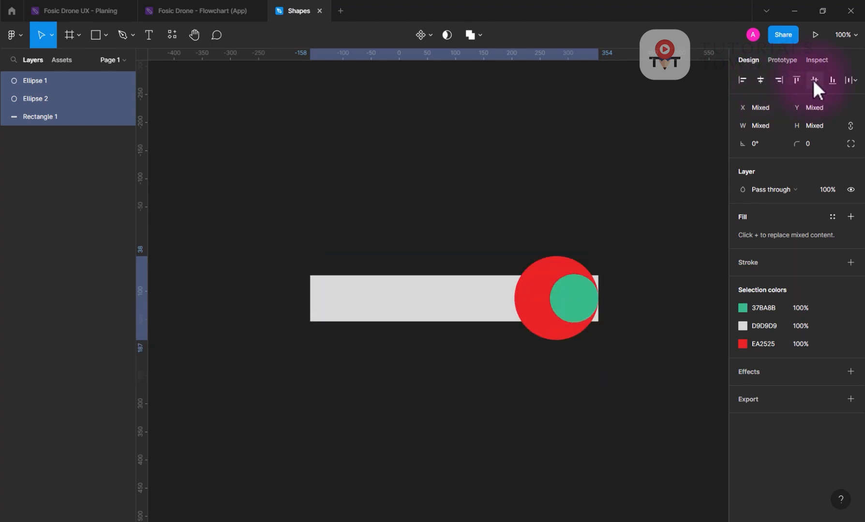
click(832, 80)
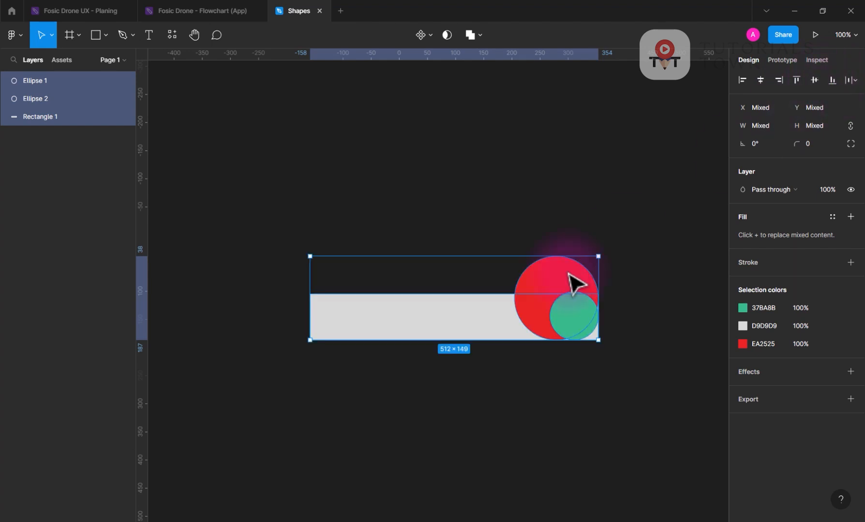
click(627, 260)
Step: Move the red circle to the rectangle's middle at X 28, Y 26, and the green circle over its lower part at X 60, Y 123
drag(561, 289, 461, 280)
drag(591, 321, 472, 326)
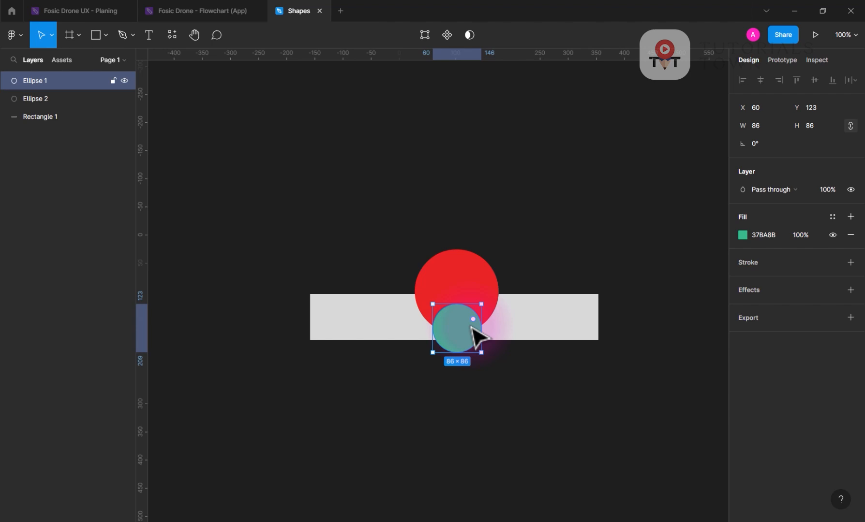
key(Escape)
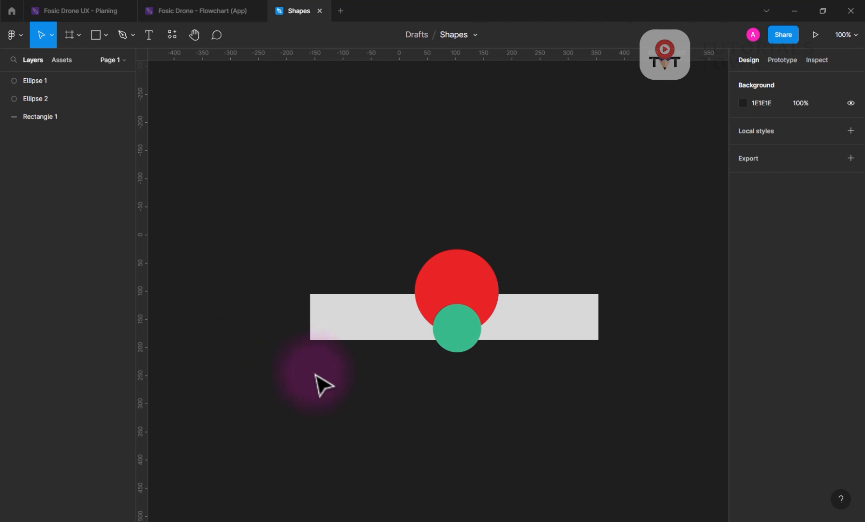
Step: Move the red circle down so it is concentric with the green circle
click(430, 304)
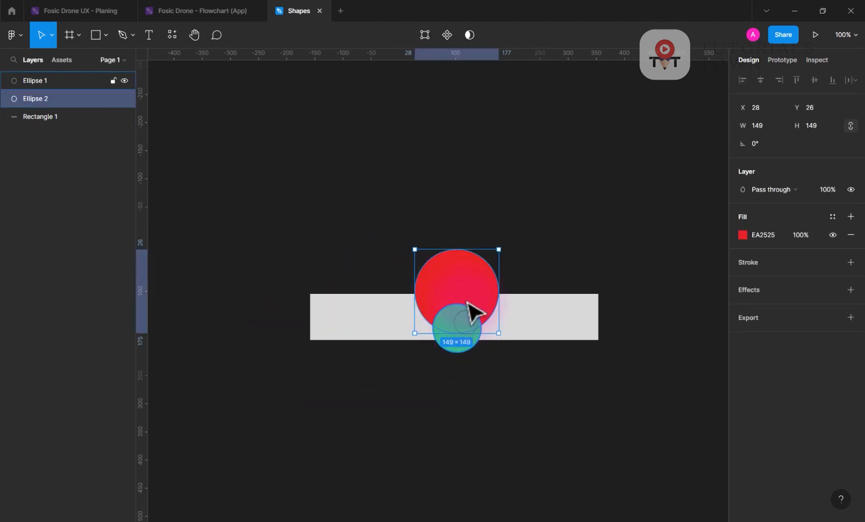
drag(473, 309, 469, 363)
key(Escape)
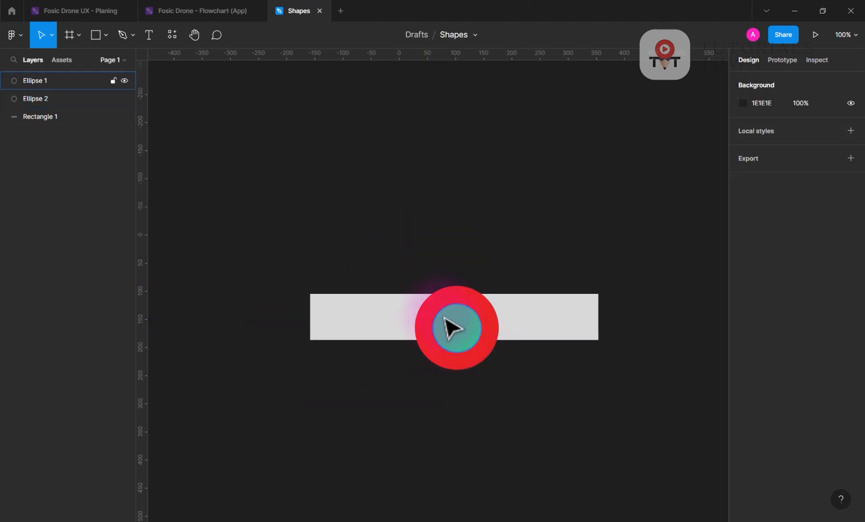
Step: Add a white (FFFFFF) stroke with a weight of 14 to the green circle
click(444, 329)
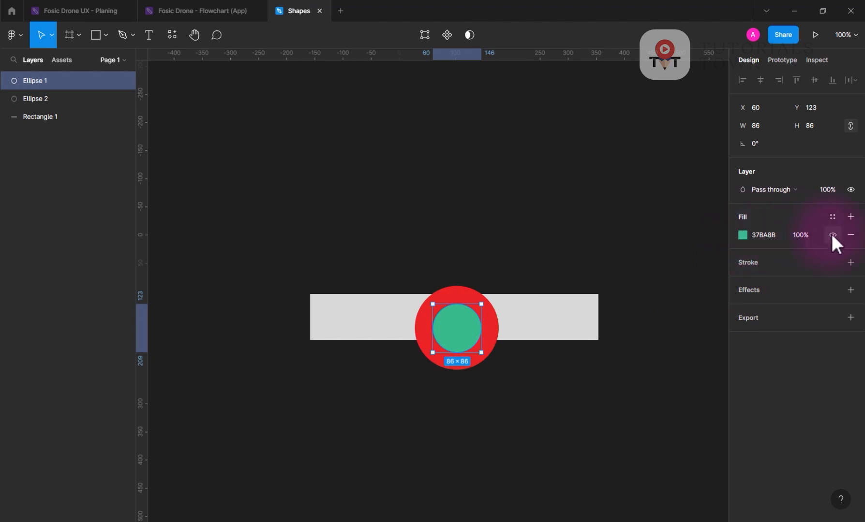
click(850, 262)
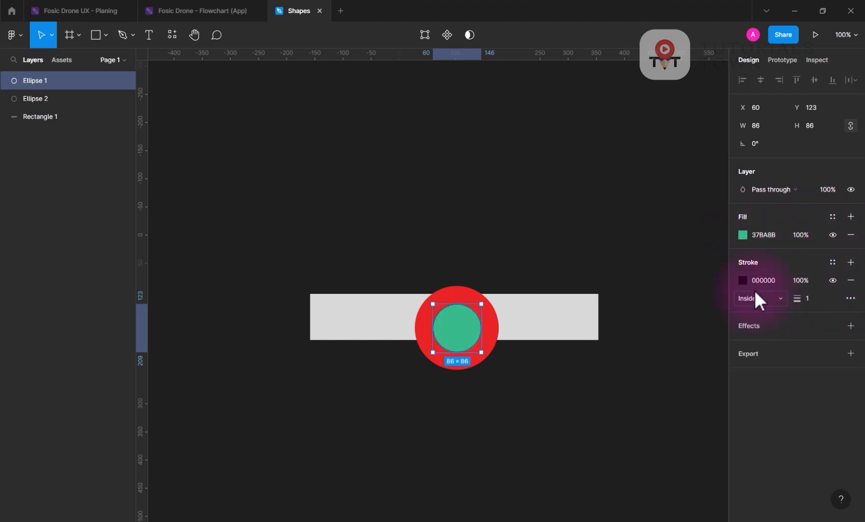
click(745, 282)
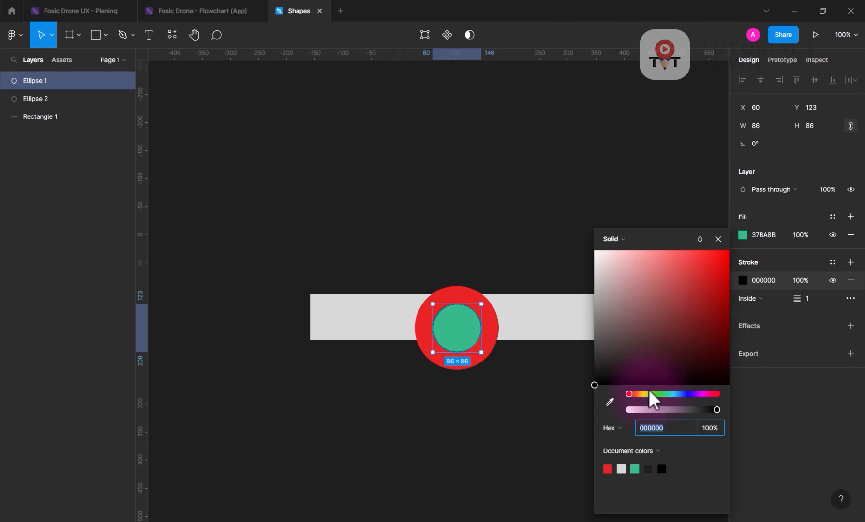
drag(650, 394, 675, 398)
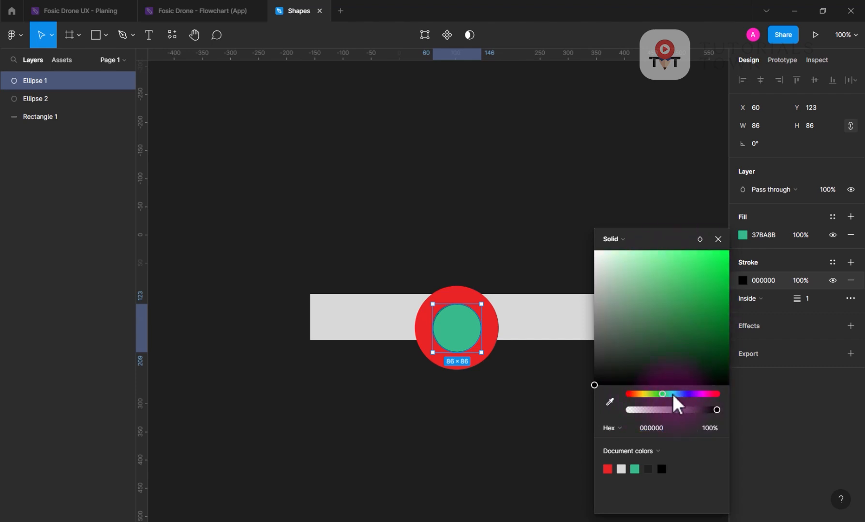
drag(597, 382, 594, 248)
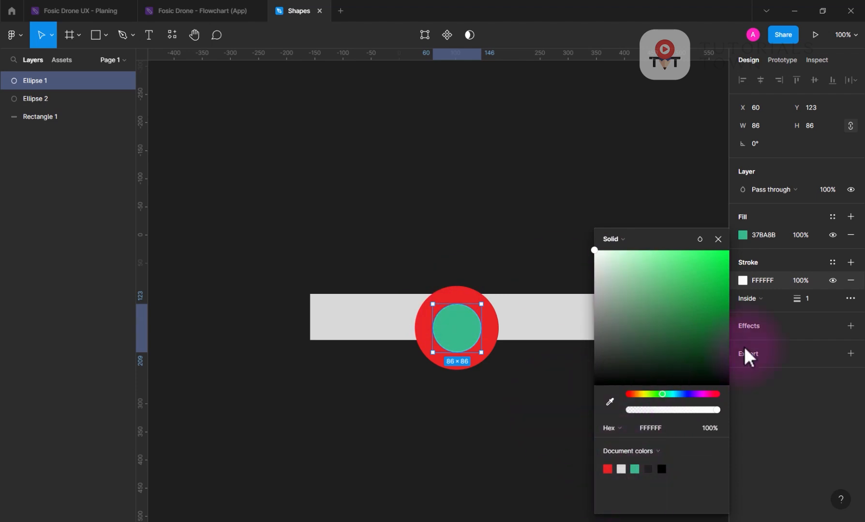
click(795, 292)
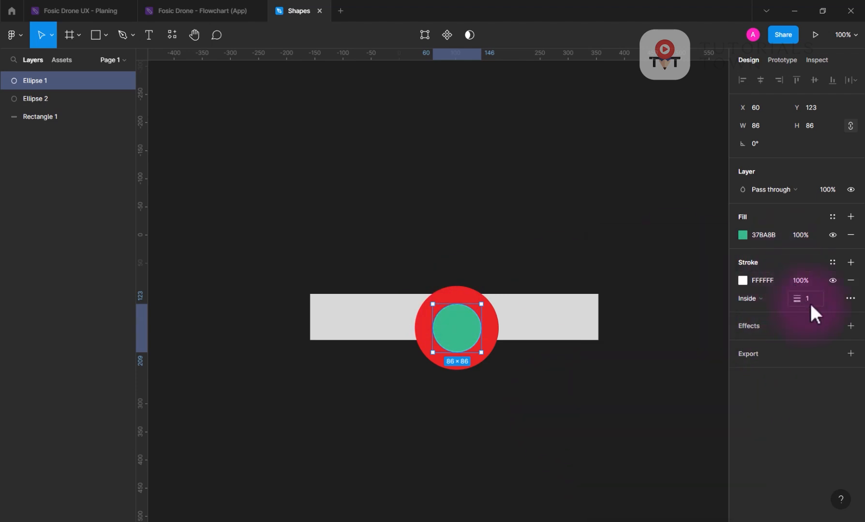
mouse_move(801, 300)
mouse_down()
mouse_move(829, 300)
mouse_move(813, 304)
mouse_up()
Step: Switch the green circle's stroke alignment to Outside, and finally to Center
click(753, 298)
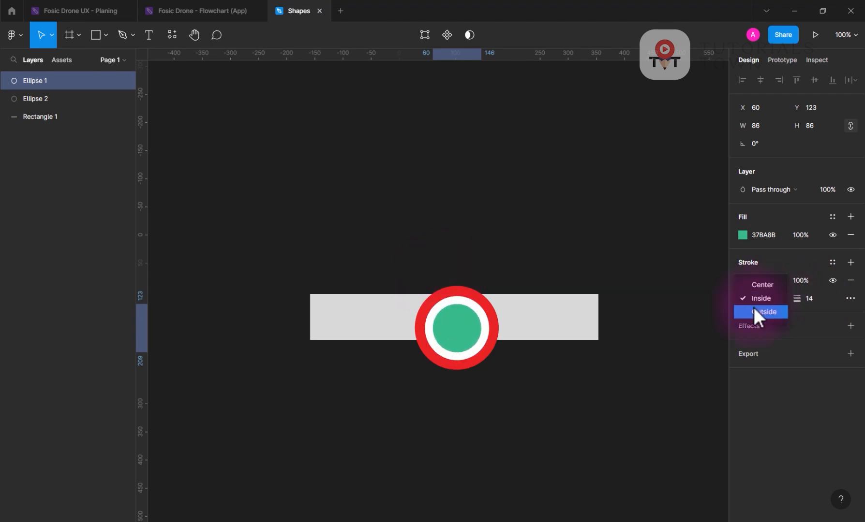
click(753, 308)
click(779, 297)
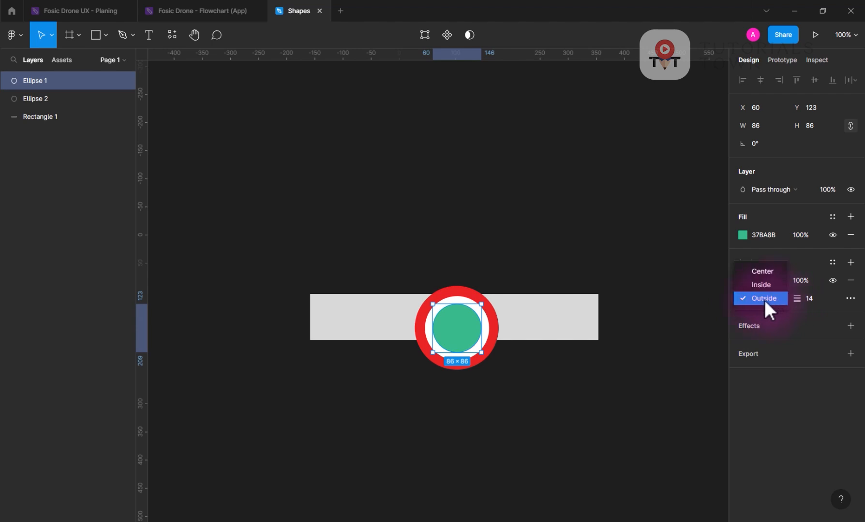
click(767, 272)
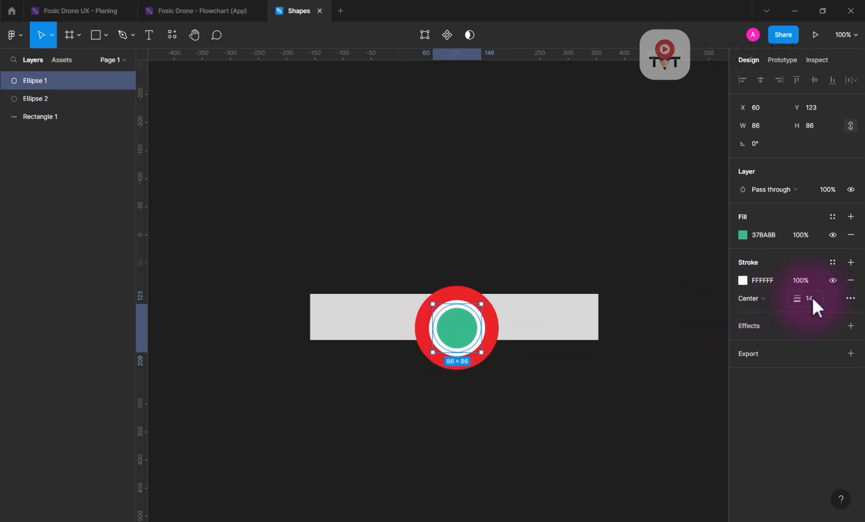
scroll(460, 348, up, 1)
scroll(460, 348, down, 1)
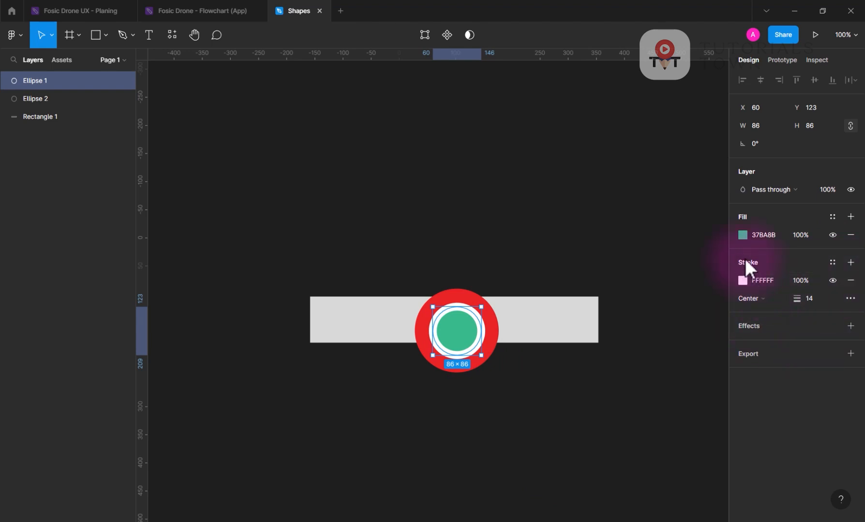
Step: Replace the green circle's white stroke with a black (000000) stroke and a 15F453 stroke at 20% opacity above it
click(850, 280)
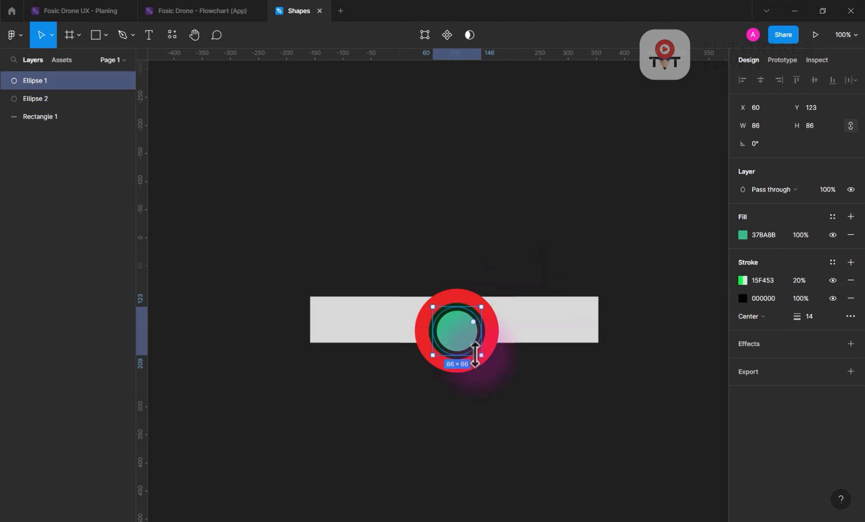
click(500, 249)
Step: Move the green circle to the rectangle's left end, and the red circle above the rectangle to X 156, Y -85
drag(459, 344, 341, 322)
drag(467, 328, 539, 228)
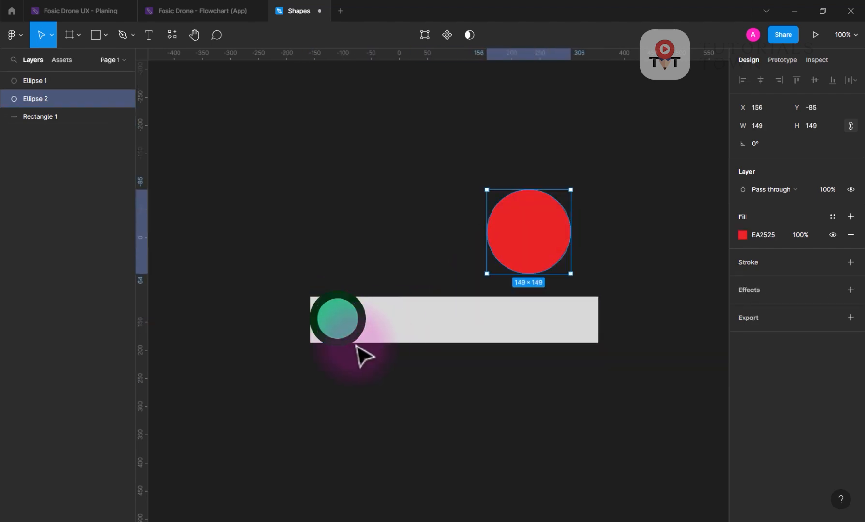
click(338, 318)
Step: Copy the rectangle 15 px below itself and repeat the duplication until seven evenly spaced copies form a column
click(401, 331)
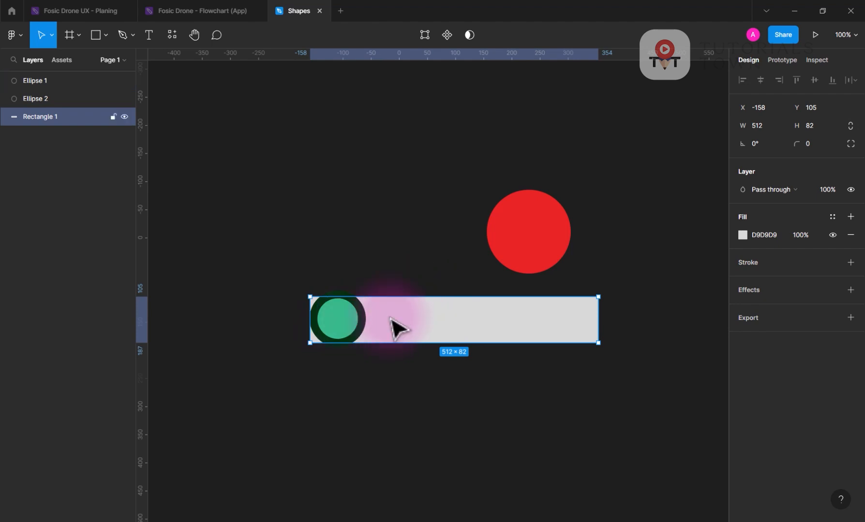
drag(401, 327, 388, 397)
key(ctrl+d)
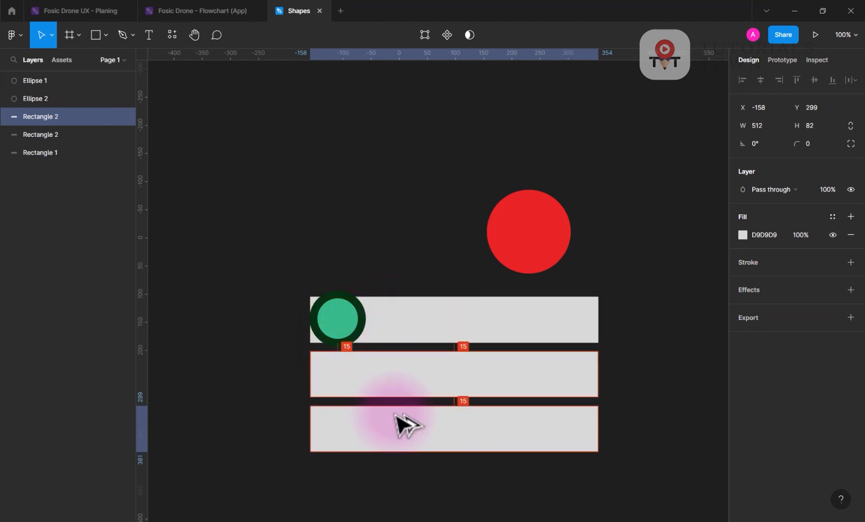
key(ctrl+d)
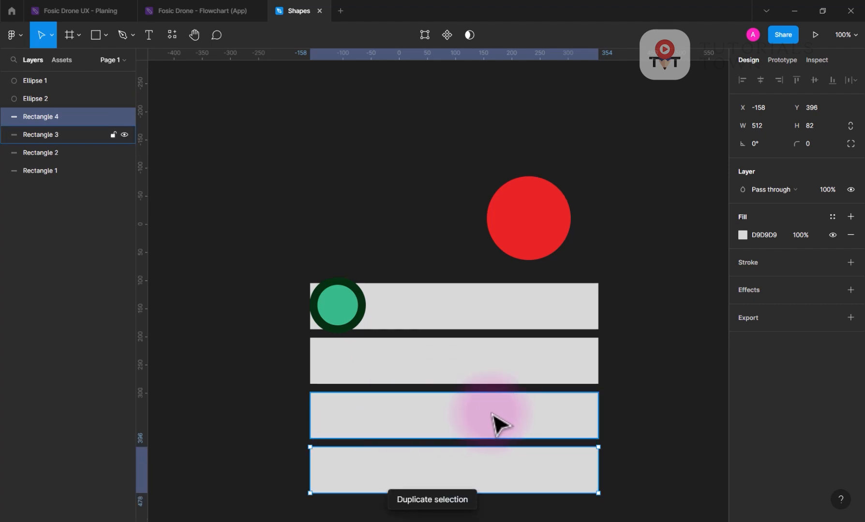
key(ctrl+d)
scroll(602, 408, down, 4)
key(ctrl+d)
key(ctrl+d)
key(ctrl+d)
scroll(609, 417, down, 1)
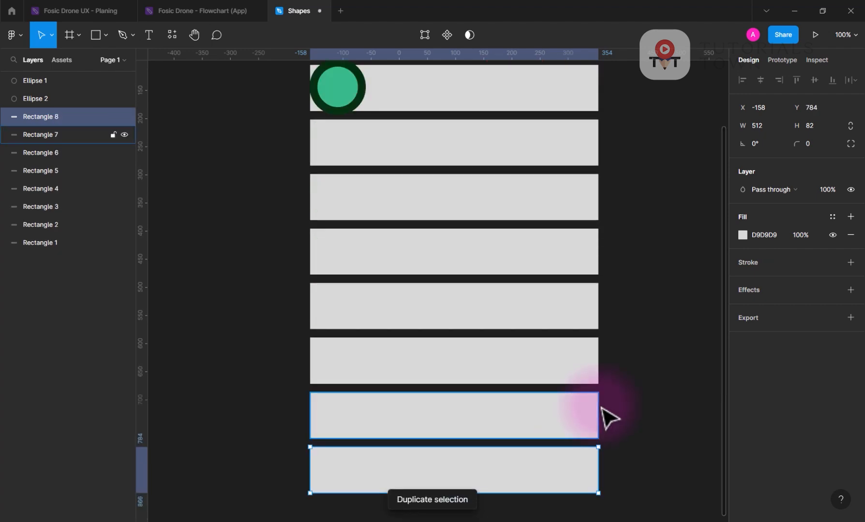
Step: Select and delete the lower six rectangle copies, keeping only the first copy
scroll(535, 390, down, 3)
drag(618, 485, 416, 394)
key(Delete)
Step: Stretch the original rectangle upward past the red circle, and move the remaining copy below it to X -188, Y 431
click(418, 315)
drag(392, 293, 388, 105)
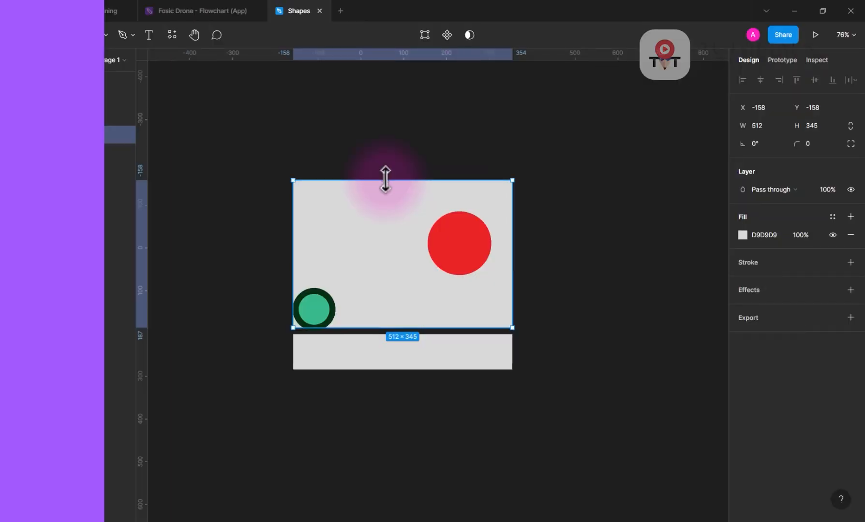
drag(382, 383, 368, 481)
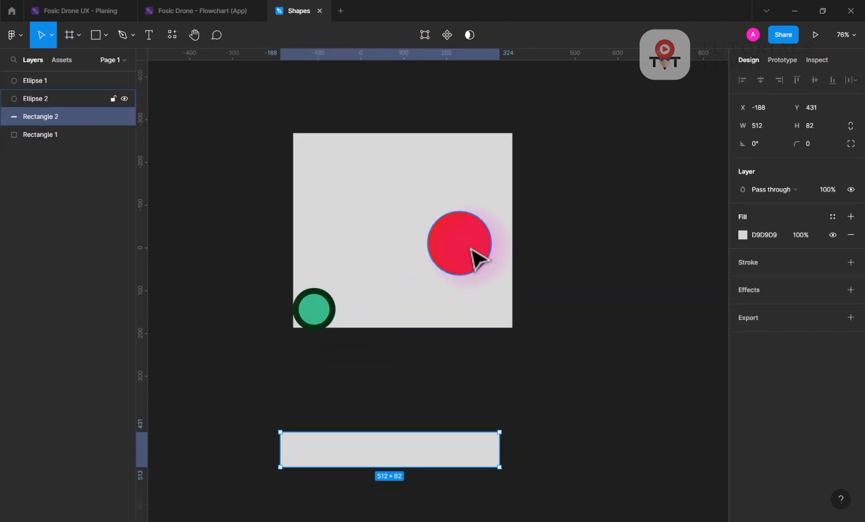
Step: Move the red circle to X 10, Y -151 inside the large rectangle, and the green circle below the rectangle to X -90, Y 281
drag(471, 248, 409, 220)
drag(310, 313, 350, 390)
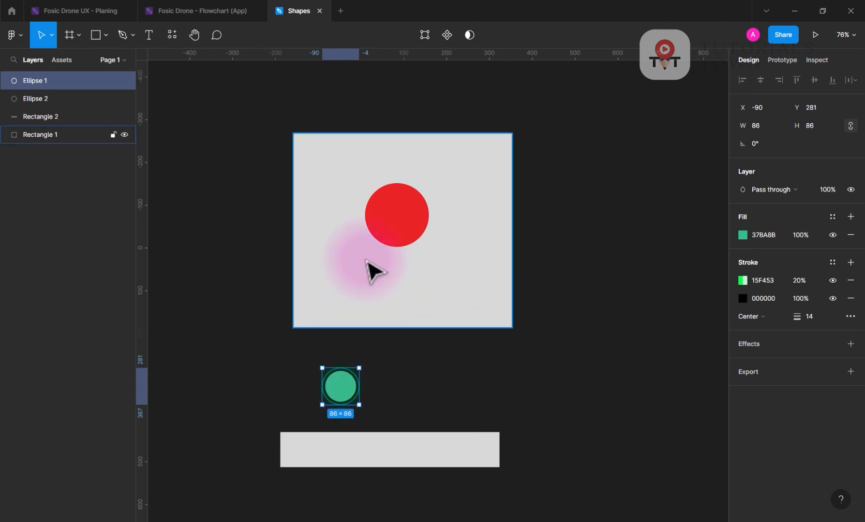
Step: Make two copies of the red circle and arrange the three in an evenly spaced row, with the original at X 33, Y -151
click(407, 233)
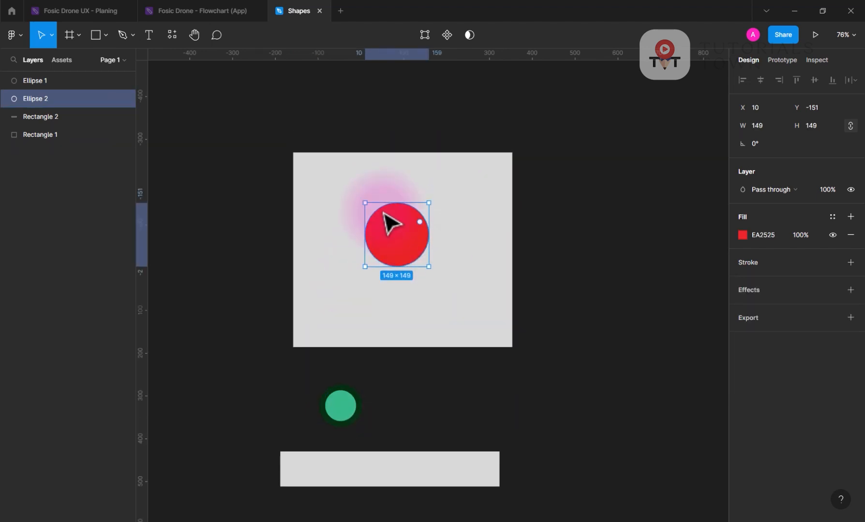
drag(393, 219, 337, 216)
drag(341, 223, 407, 232)
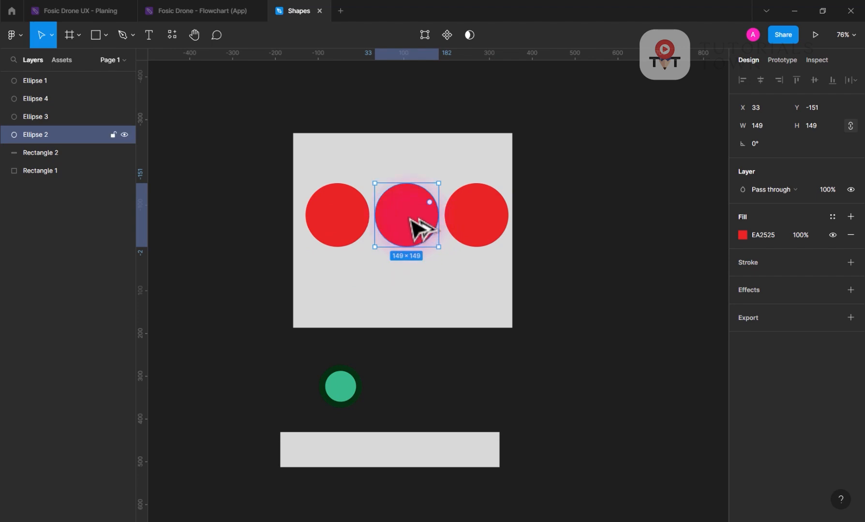
scroll(412, 222, up, 1)
scroll(412, 290, up, 3)
scroll(416, 300, up, 1)
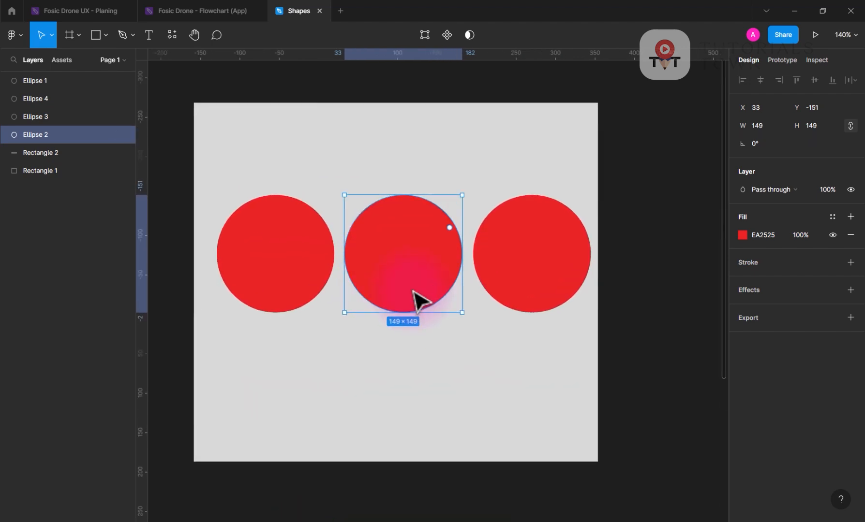
scroll(382, 285, left, 1)
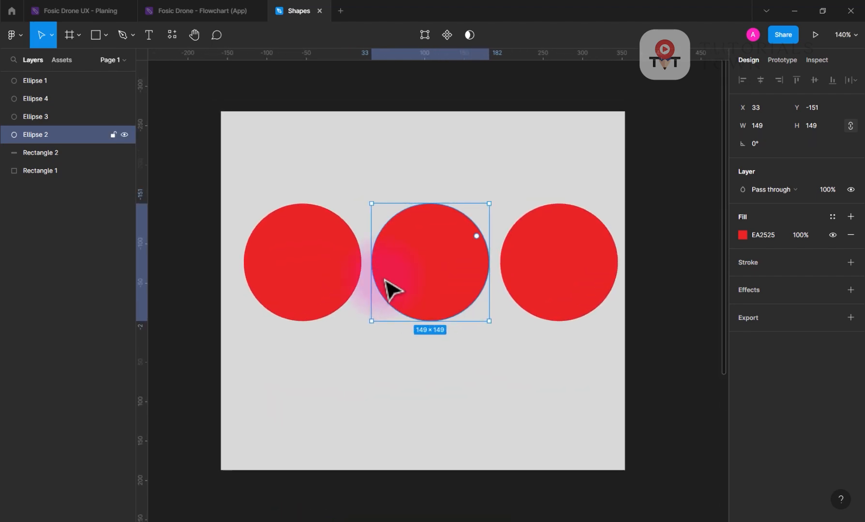
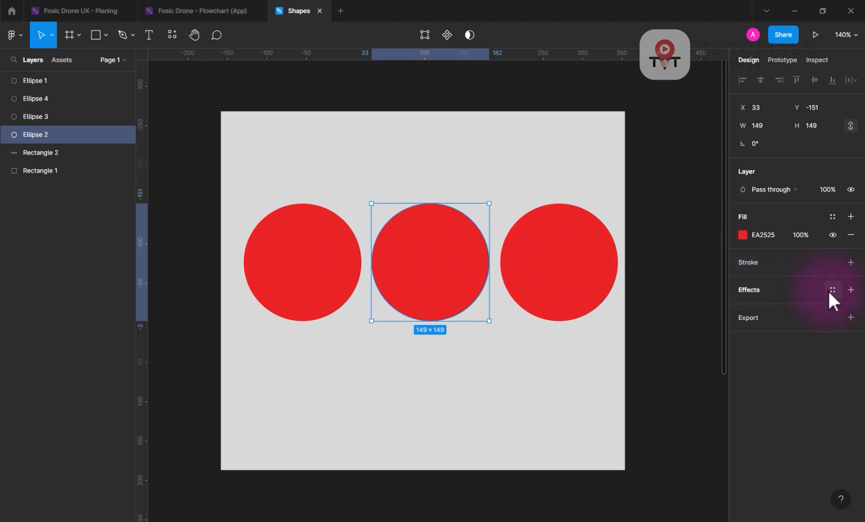
Step: Add an inner shadow effect to the middle red circle in the row
click(850, 291)
click(800, 308)
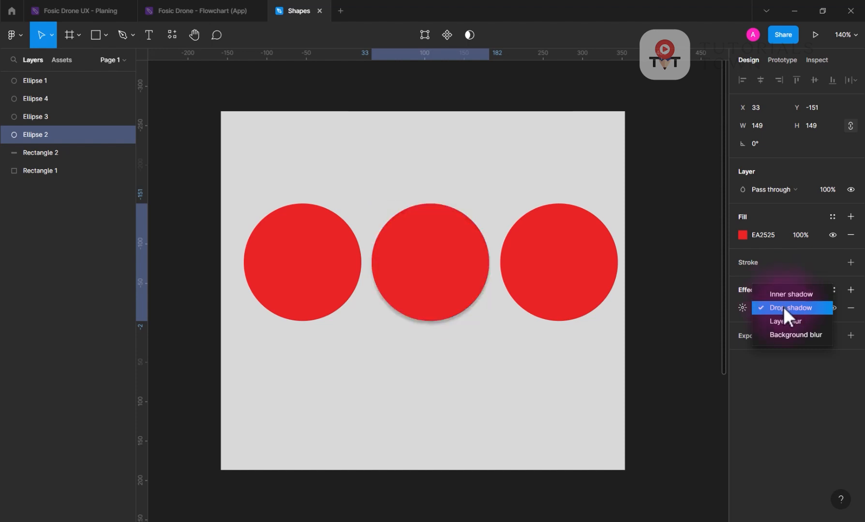
click(769, 290)
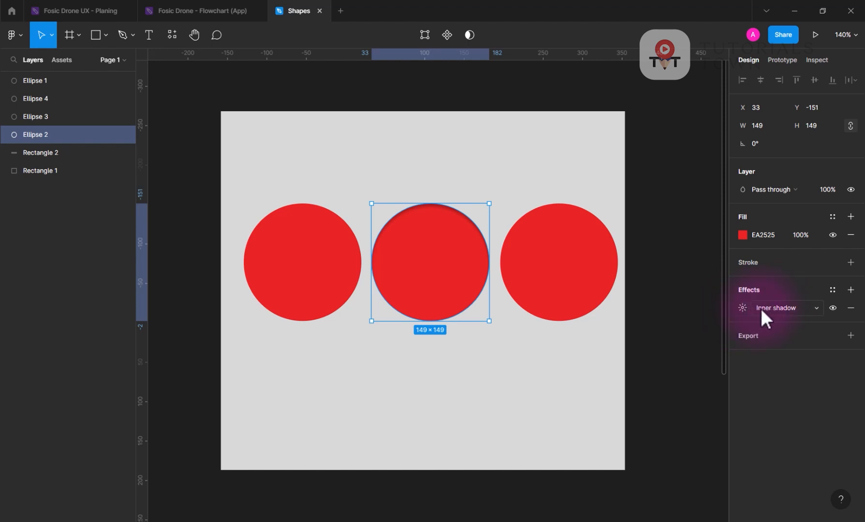
Step: Adjust the middle circle's inner shadow to a Y offset of 19, blur 20 and spread 4
click(744, 308)
click(745, 308)
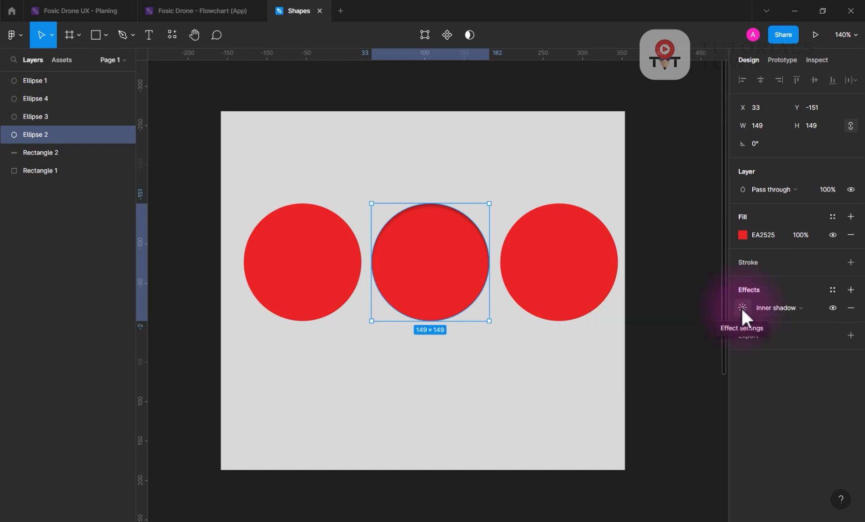
click(742, 308)
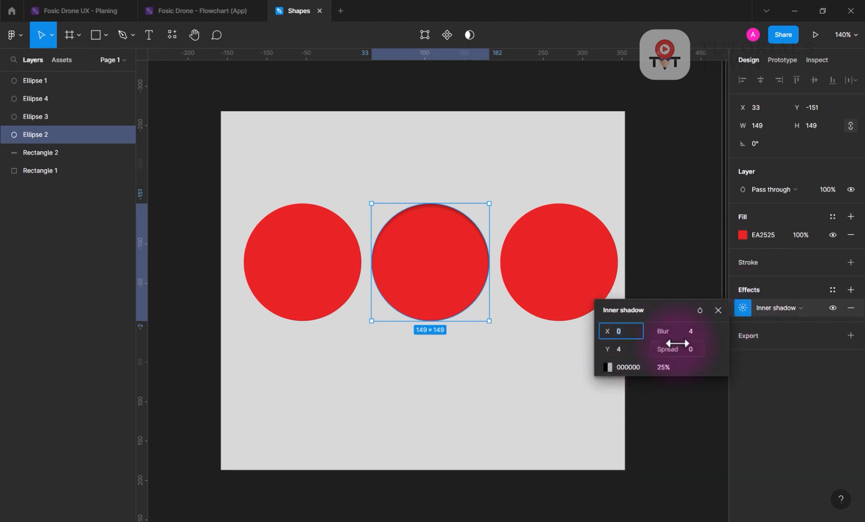
drag(670, 330, 699, 330)
drag(610, 349, 629, 349)
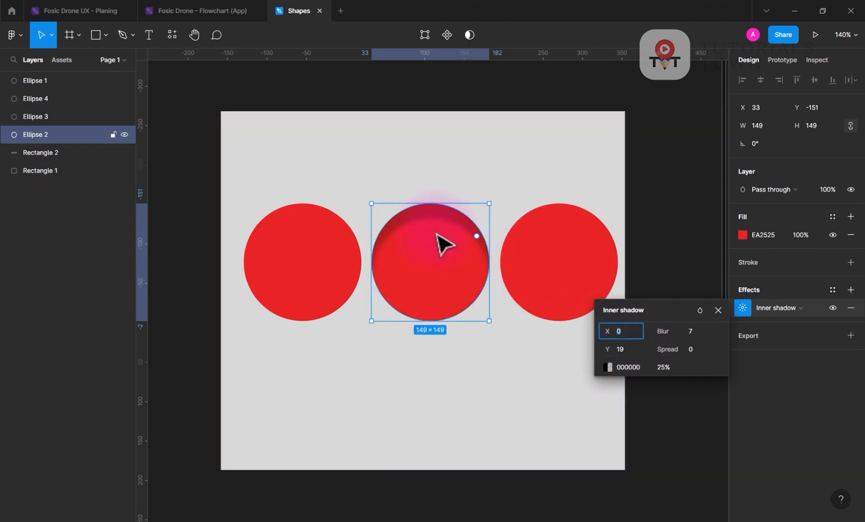
drag(680, 348, 665, 331)
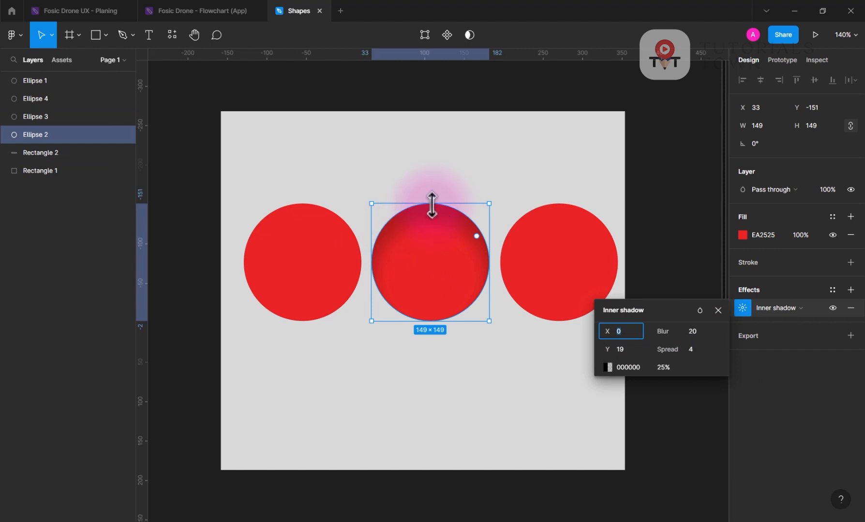
Step: Change the middle circle's inner shadow color to green 41FB00 at 50% opacity
click(609, 367)
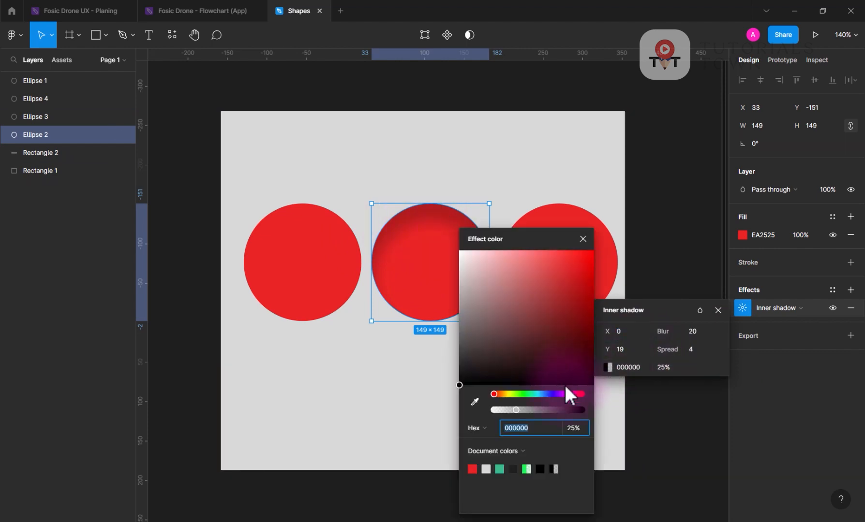
click(520, 394)
click(555, 267)
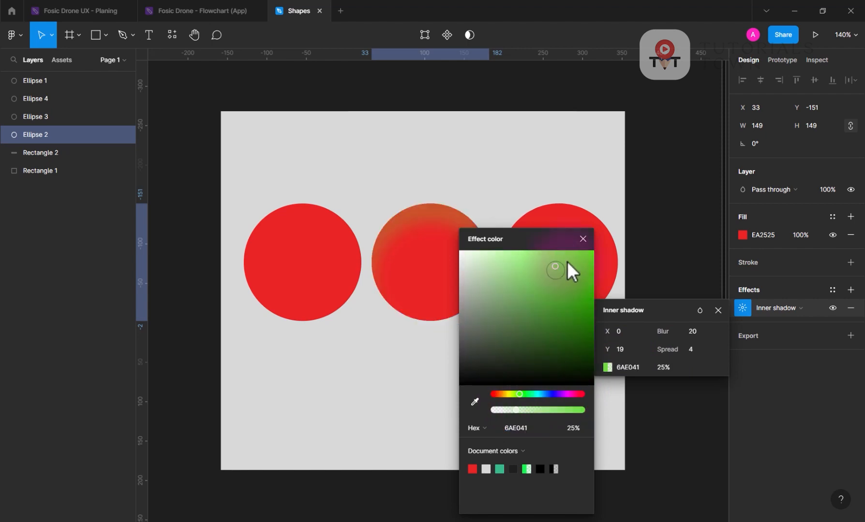
drag(571, 258, 598, 253)
click(664, 369)
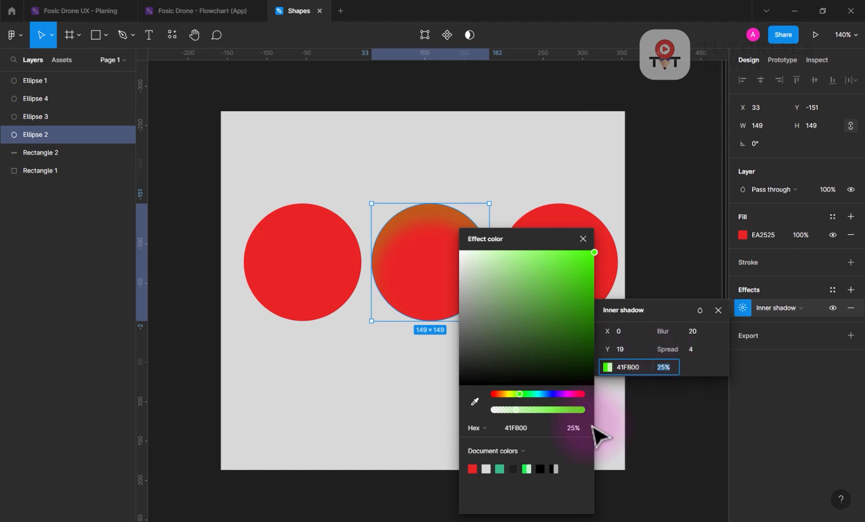
click(574, 428)
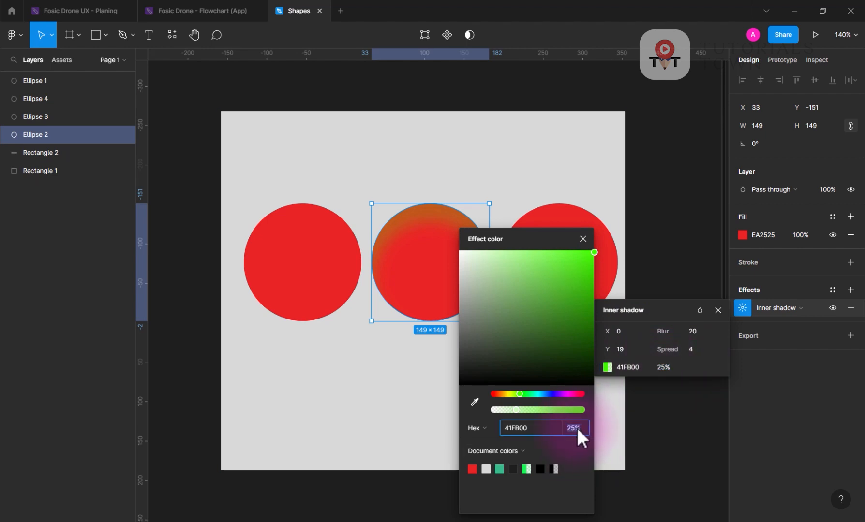
text(50)
key(Return)
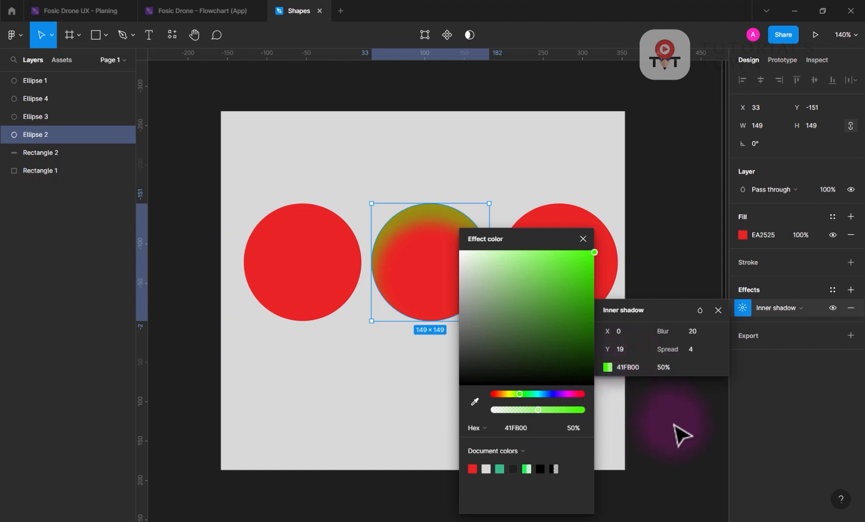
Step: Lower the green inner shadow's opacity to 10% and close the effect settings
click(585, 428)
text(1)
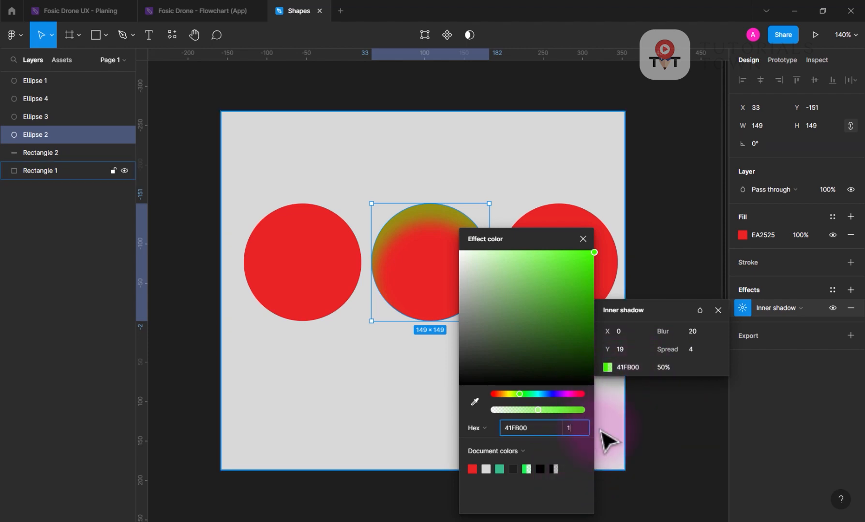
text(0)
key(Return)
click(528, 209)
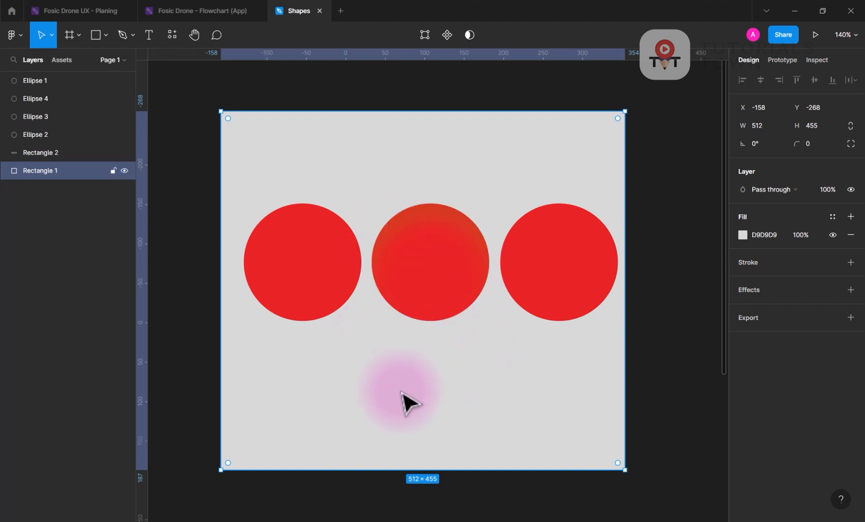
Step: Add a drop shadow effect to the leftmost red circle
click(289, 288)
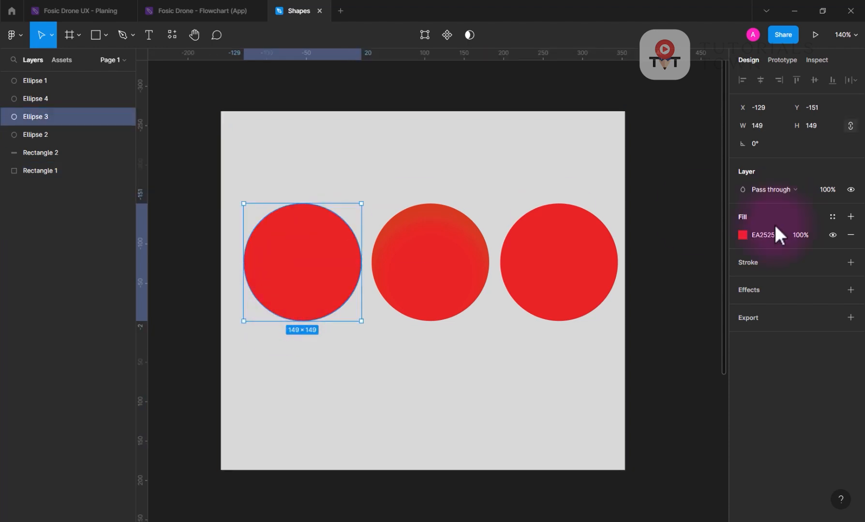
click(850, 290)
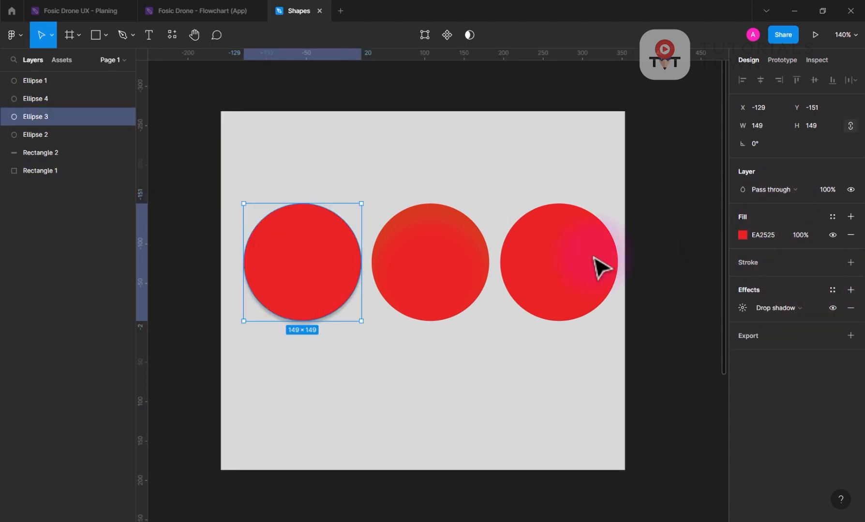
Step: Set the middle circle's inner shadow opacity to 50%
click(415, 231)
click(742, 308)
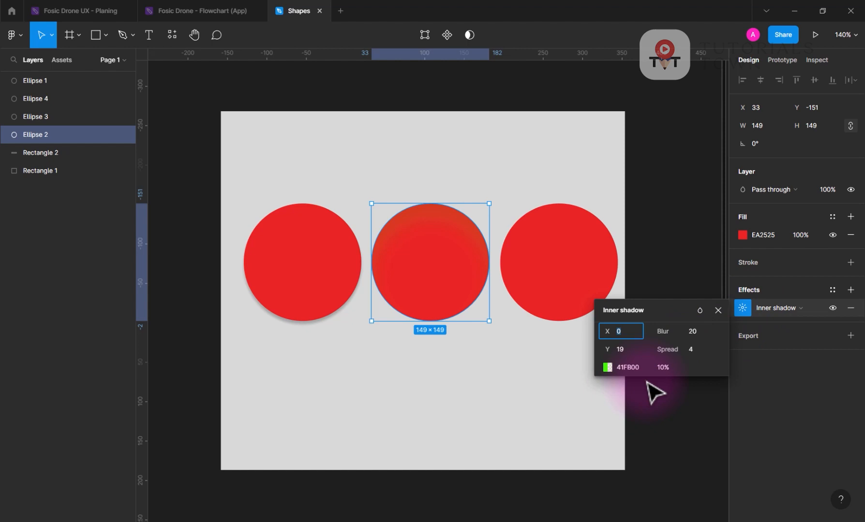
click(674, 368)
text(50)
key(Return)
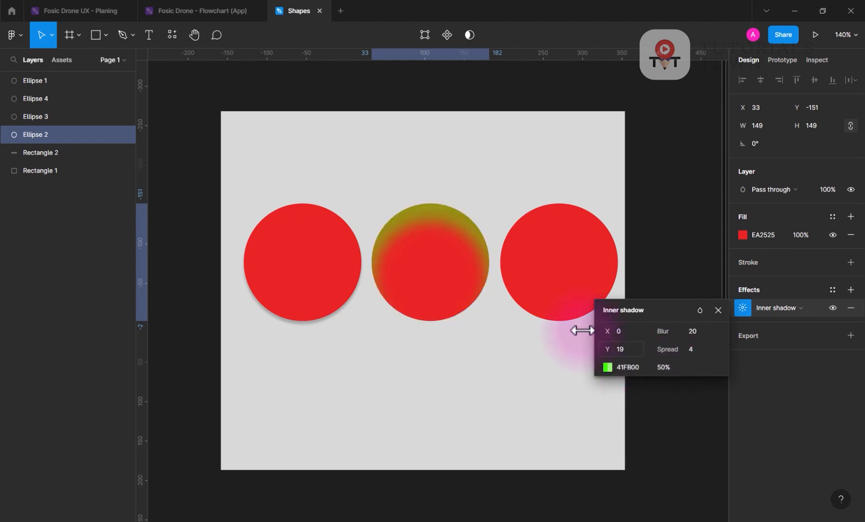
Step: Increase the Y offset of the leftmost circle's drop shadow so it extends further below the circle
click(347, 264)
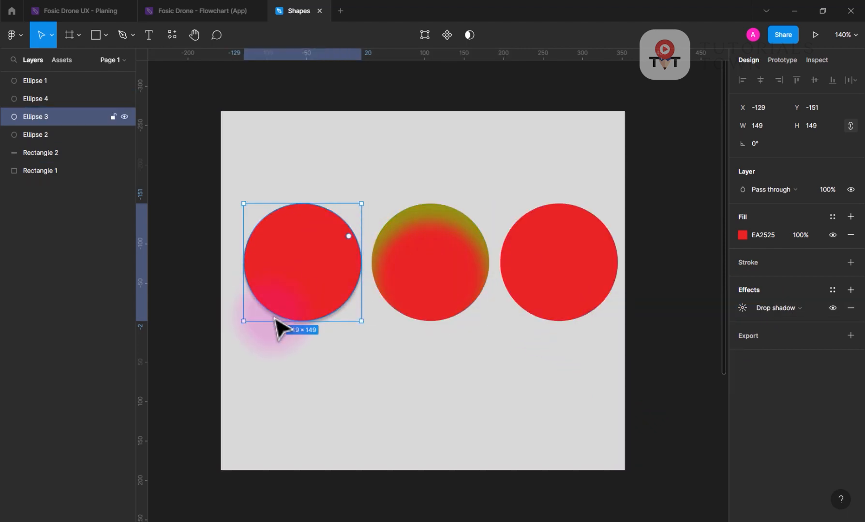
click(745, 308)
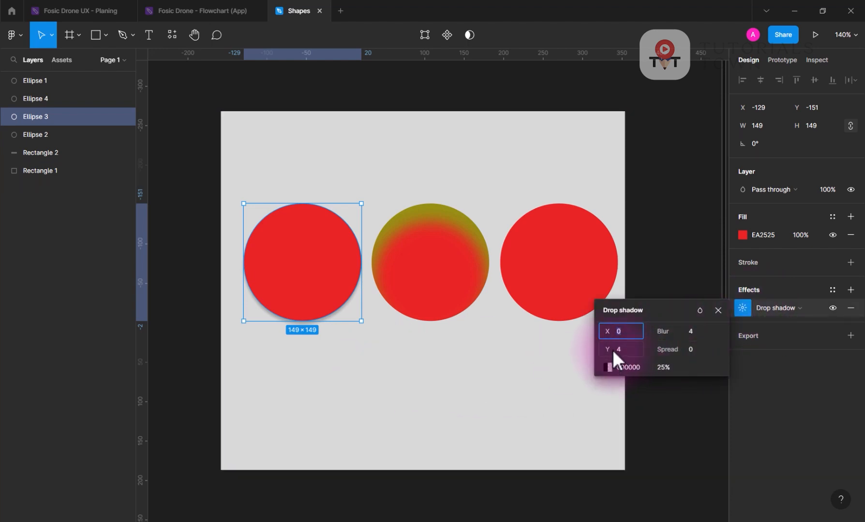
drag(610, 351, 623, 352)
Step: Give the rightmost circle a layer blur effect with a blur of 10 and deselect it
click(780, 324)
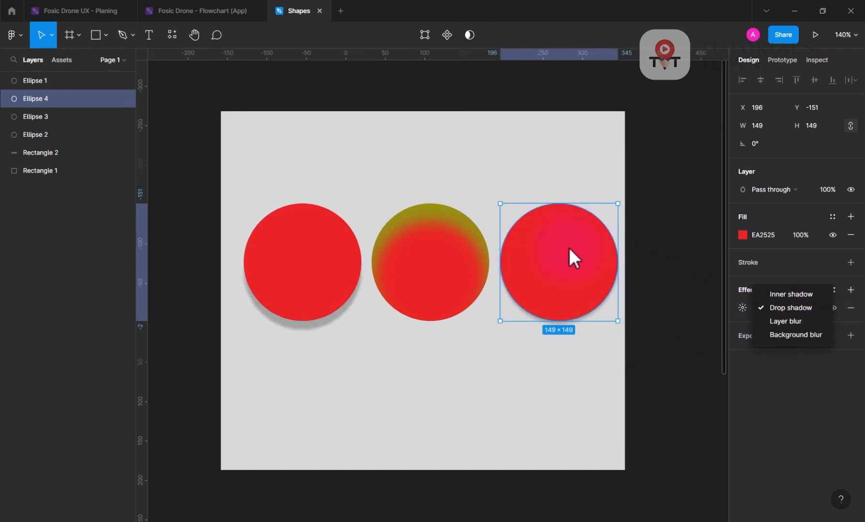
click(790, 321)
click(744, 307)
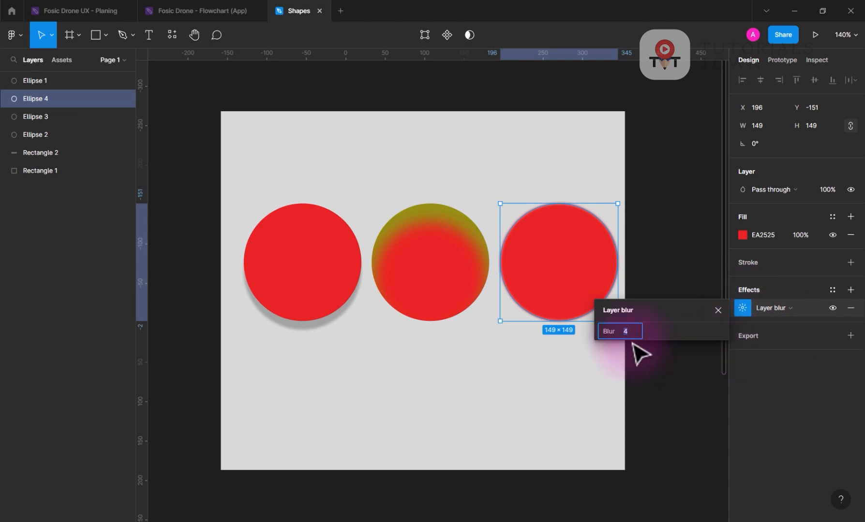
text(10)
key(Return)
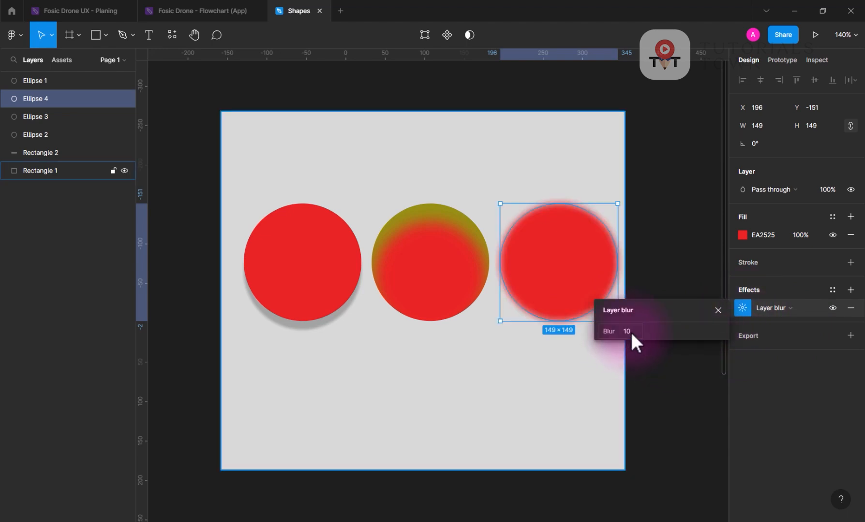
click(689, 261)
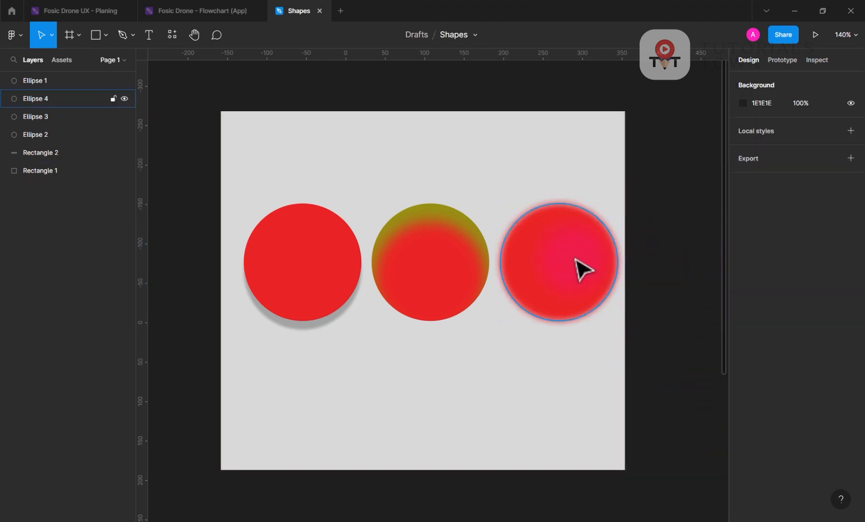
Step: Place a copy of the middle circle below it at X 27, Y 9 and remove the copy's inner shadow
drag(462, 280, 492, 398)
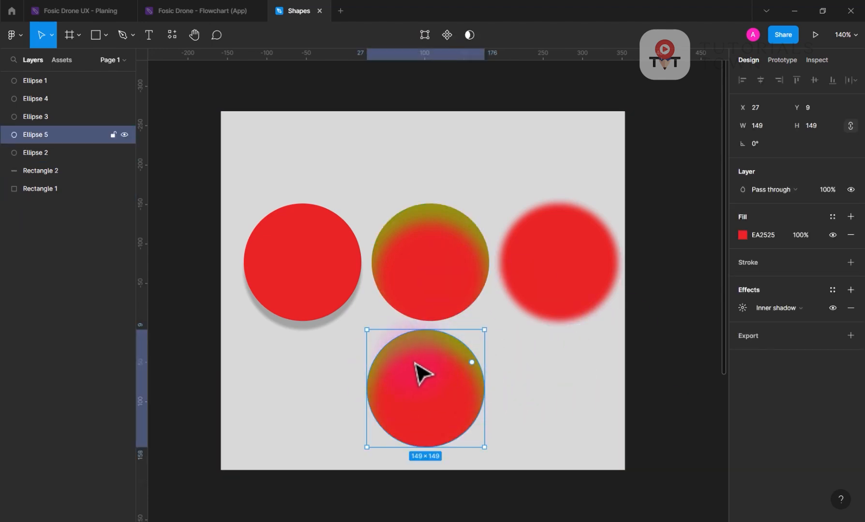
click(850, 308)
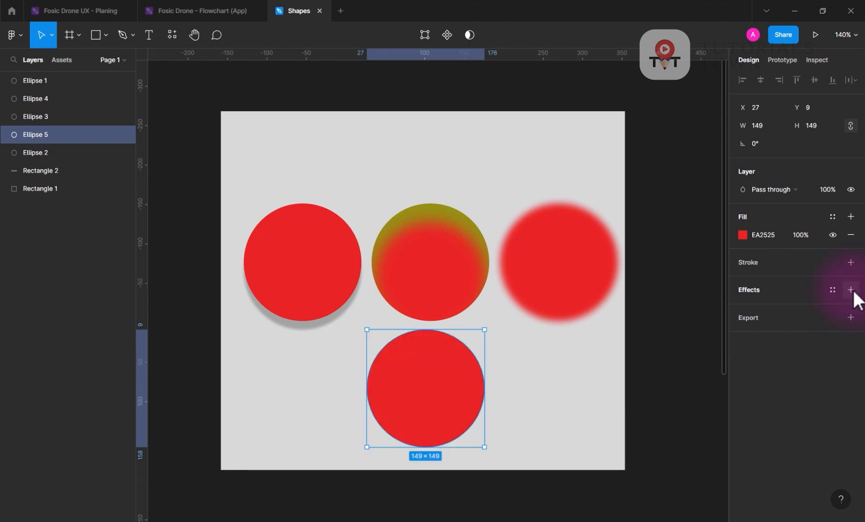
Step: Combine an inner shadow with a drop shadow on the lower circle copy, and remove both effects
click(850, 290)
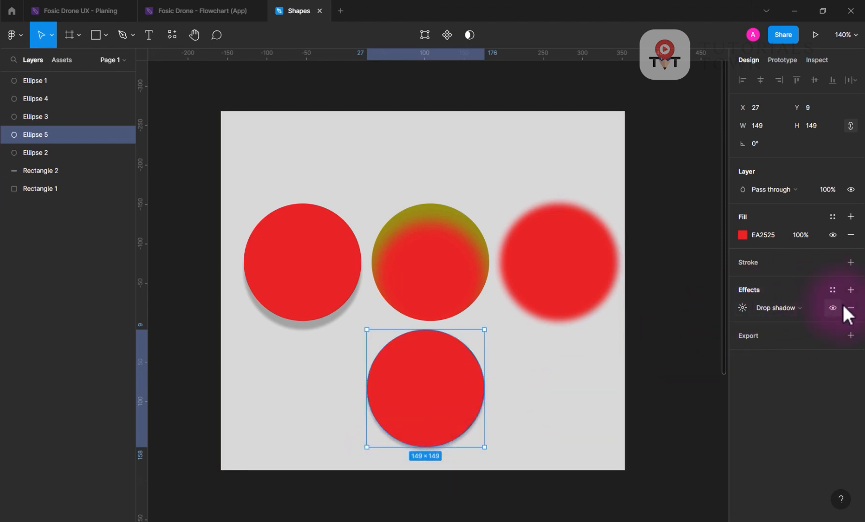
click(849, 291)
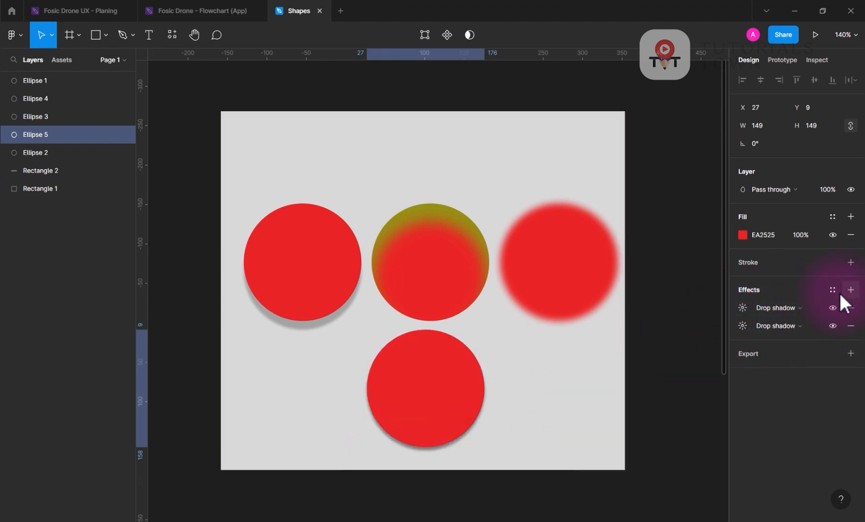
click(780, 308)
click(780, 295)
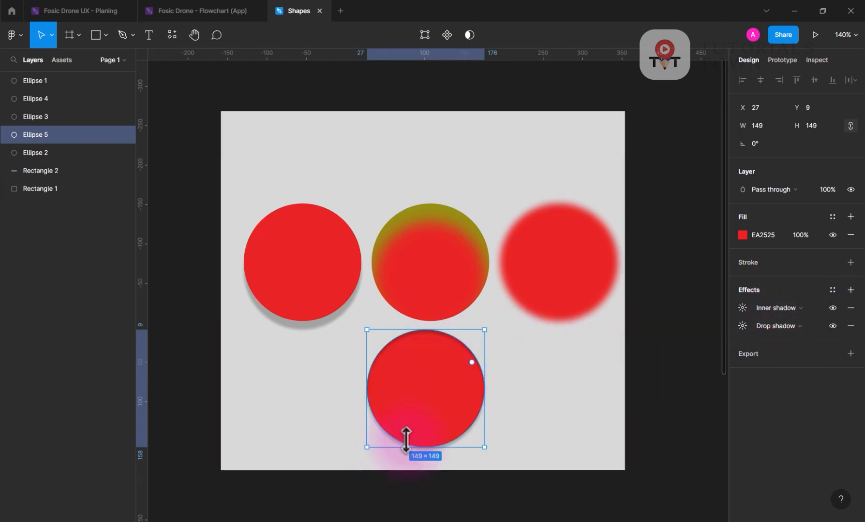
click(850, 308)
click(850, 309)
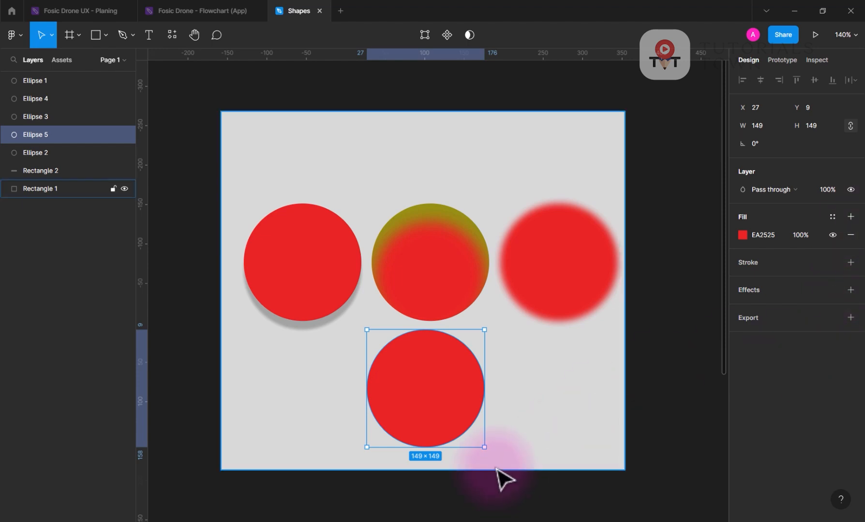
Step: Move the lower circle down to X 27, Y 65 so it overlaps the large rectangle's bottom edge
scroll(473, 498, down, 2)
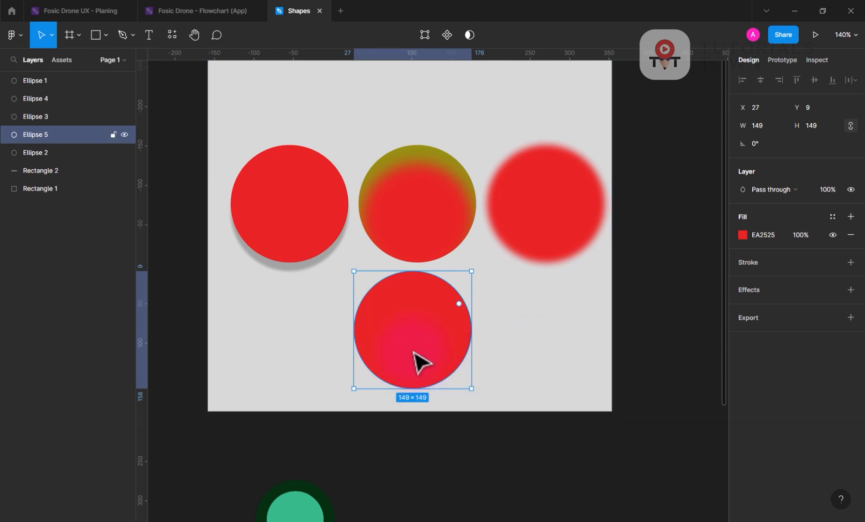
drag(415, 371, 418, 378)
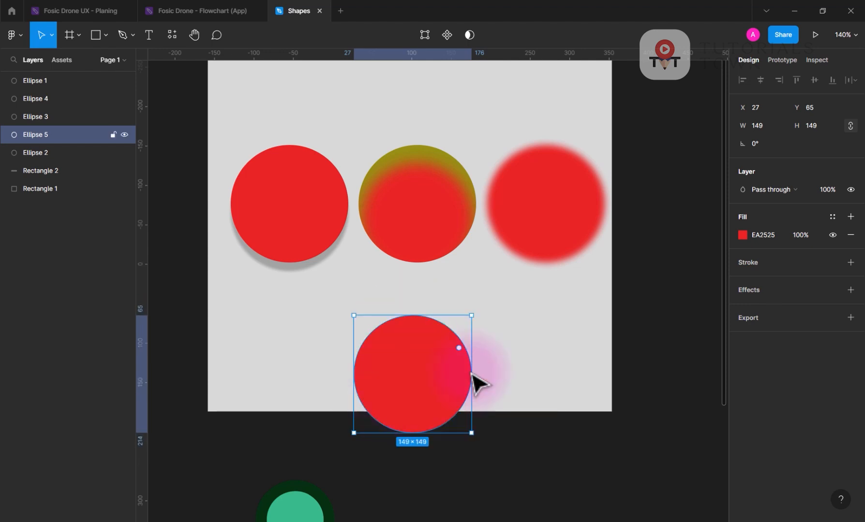
Step: Give the lower red circle a background blur effect with a blur of 6 and deselect it
click(850, 290)
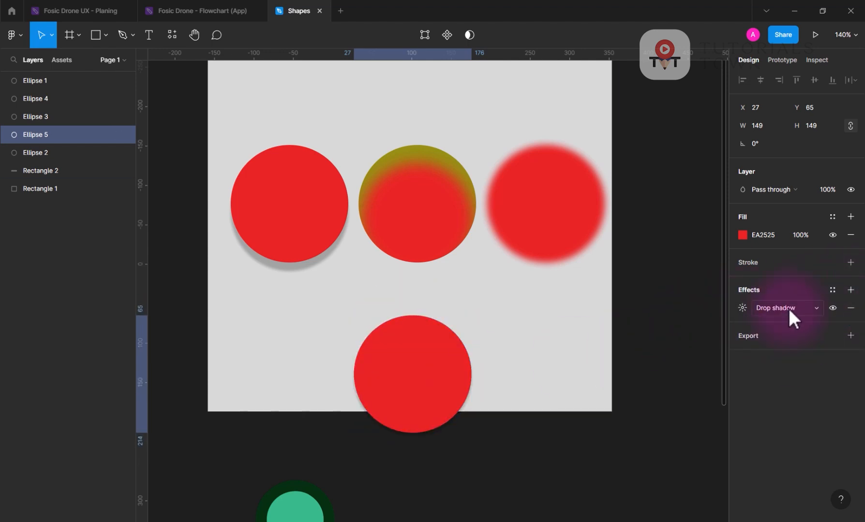
click(788, 308)
click(782, 334)
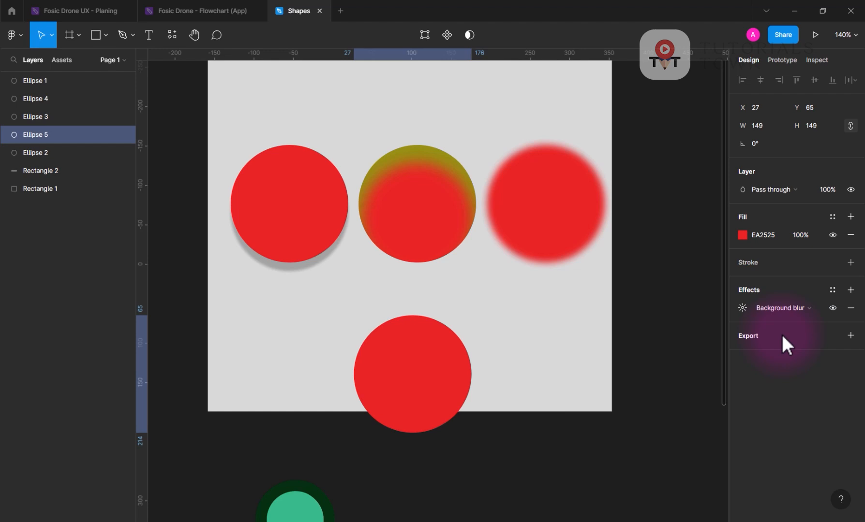
click(744, 307)
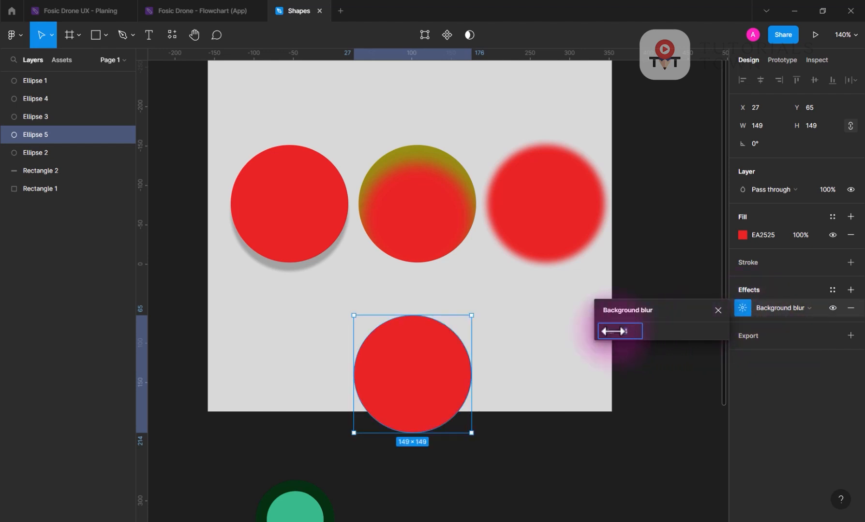
drag(609, 331, 630, 332)
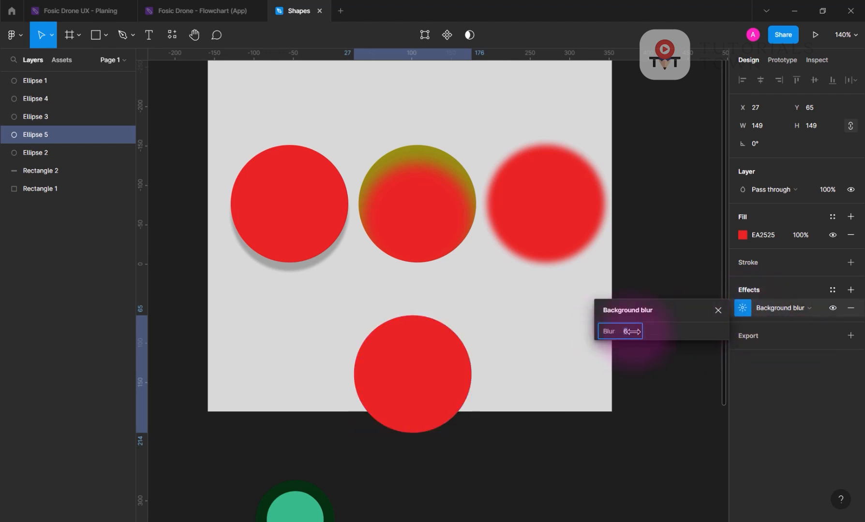
click(591, 472)
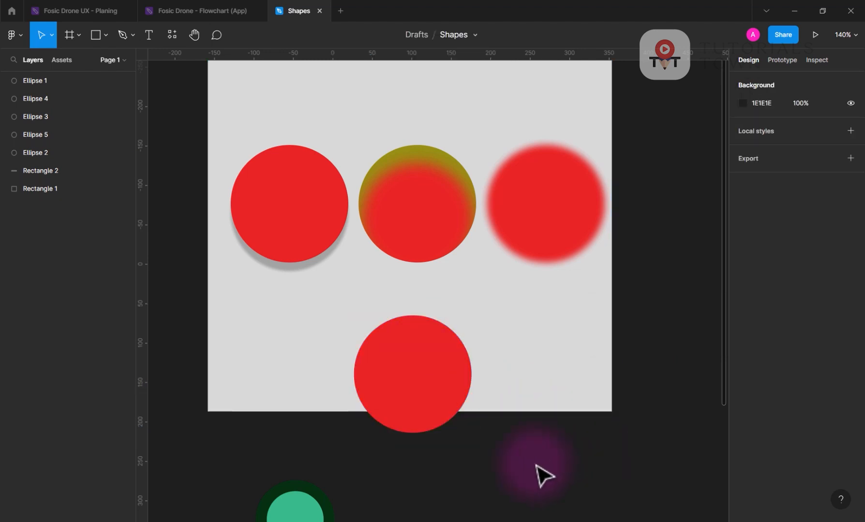
Step: Add the text "HELLO WORLD" on the large rectangle, starting beside the lower circle and running onto it
drag(507, 460, 484, 365)
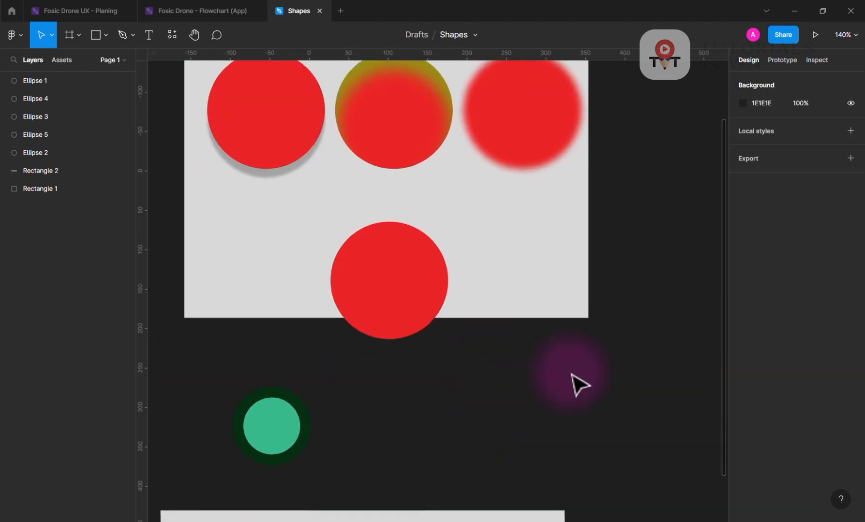
click(148, 34)
click(270, 270)
text(HELLO)
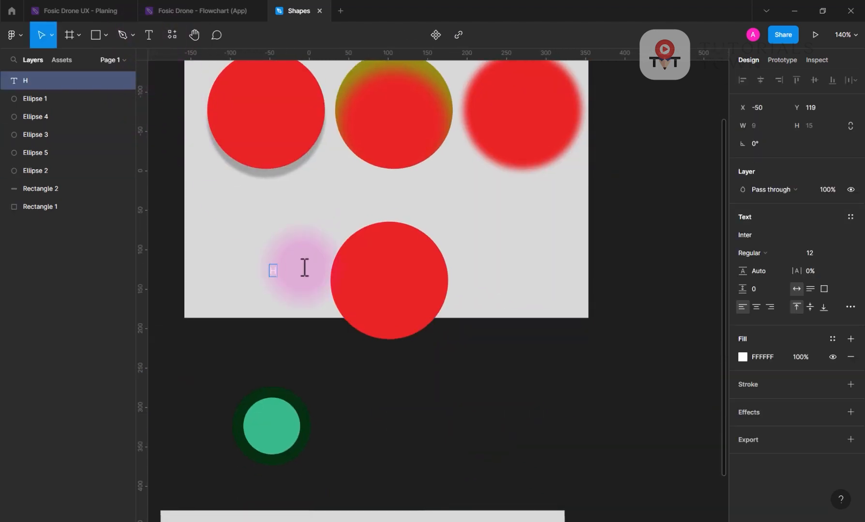
key(Escape)
text(WORLD)
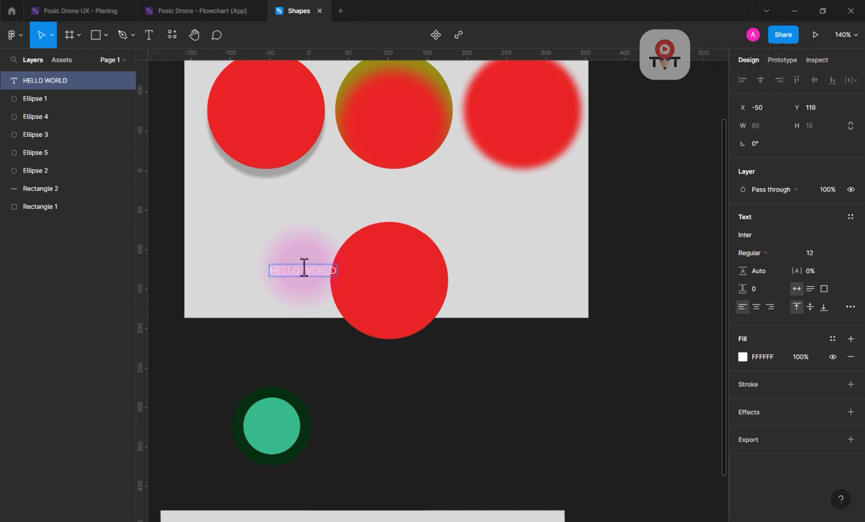
Step: Set the HELLO WORLD text to font size 30 with the blue fill 085AFB
double_click(303, 270)
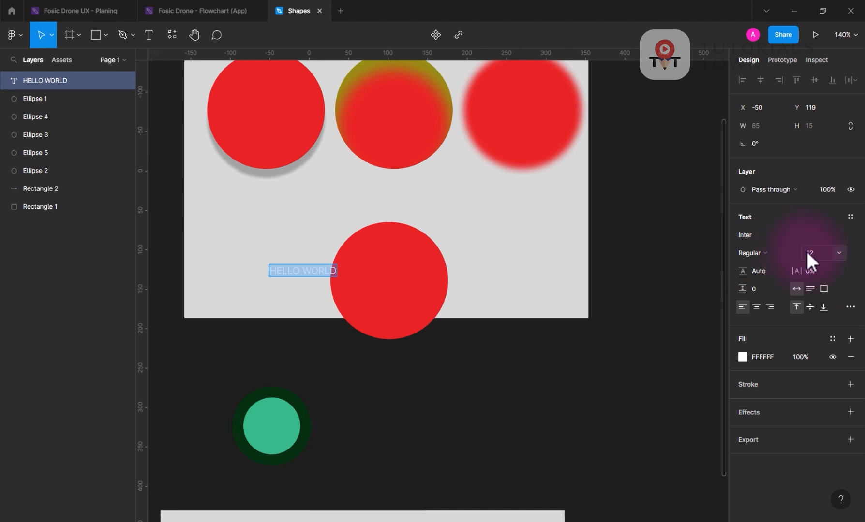
click(820, 256)
text(30)
key(Return)
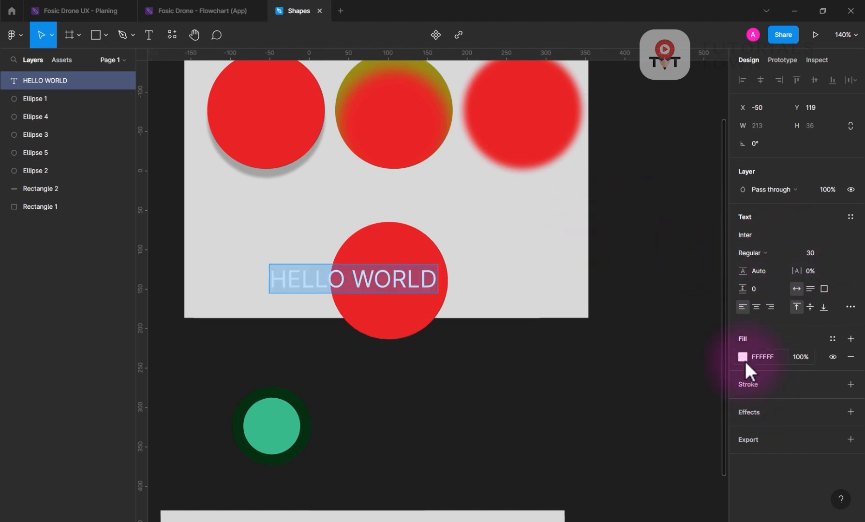
click(743, 356)
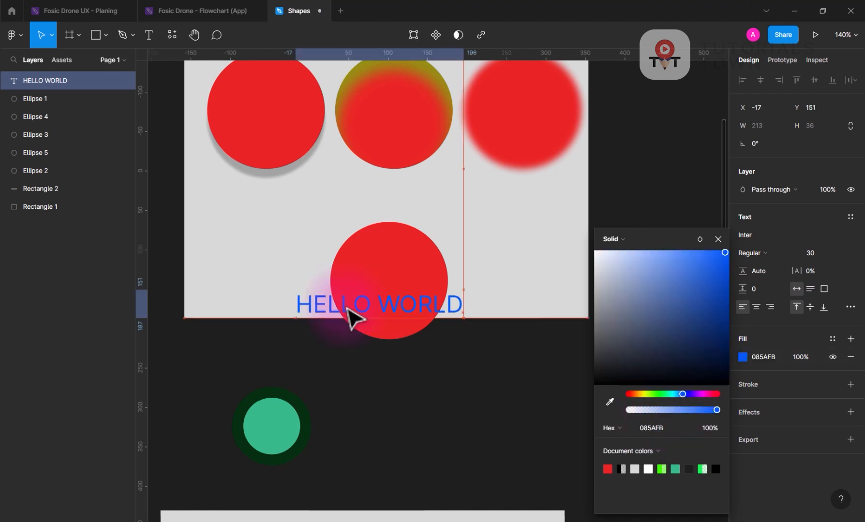
Step: Position the HELLO WORLD text across the lower circle and send it to the back together with the large rectangle
drag(348, 310, 349, 300)
drag(513, 347, 460, 296)
right_click(457, 297)
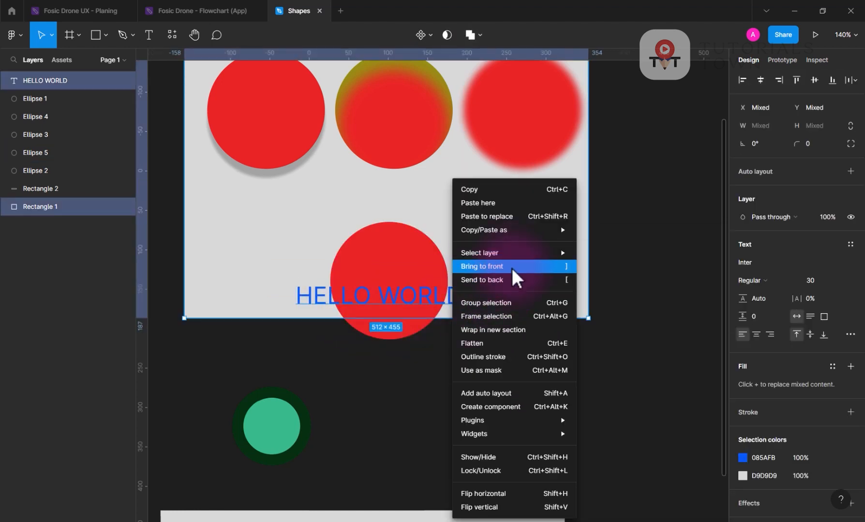
click(512, 281)
click(468, 411)
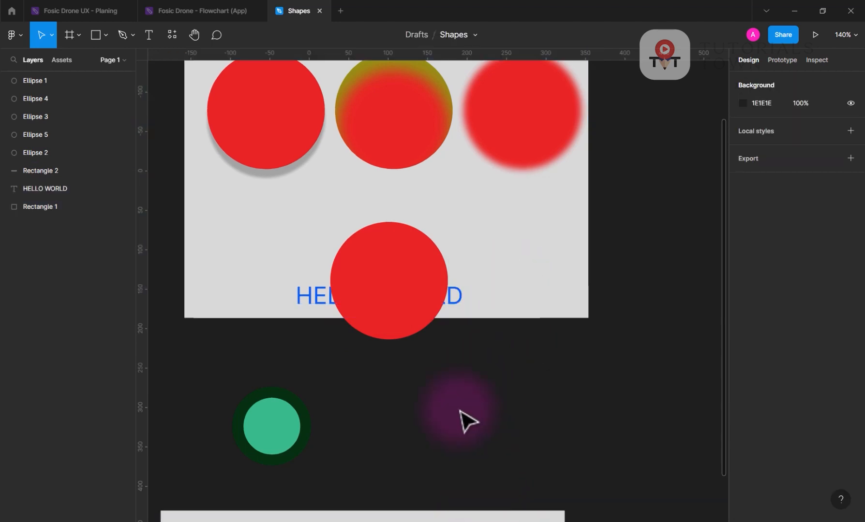
Step: Set the lower circle's fill opacity to 50% and toggle its background blur off and on to compare the text behind it
click(413, 304)
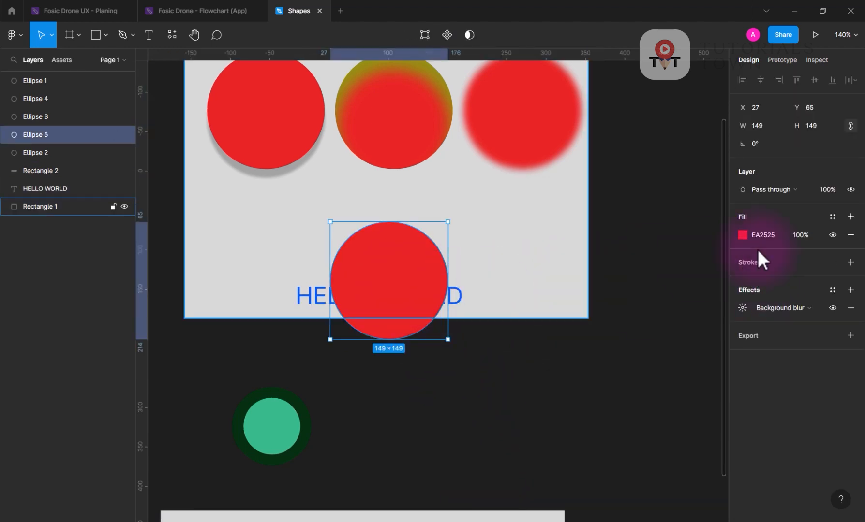
click(803, 235)
text(5)
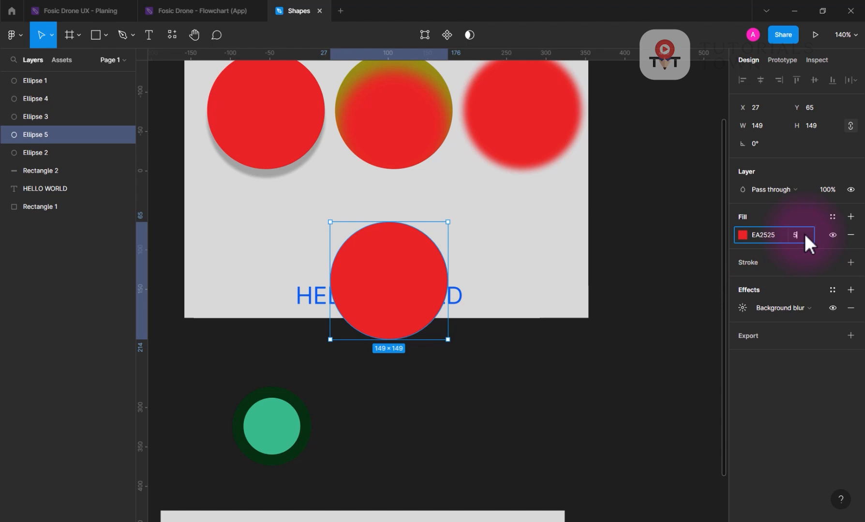
text(0)
key(Return)
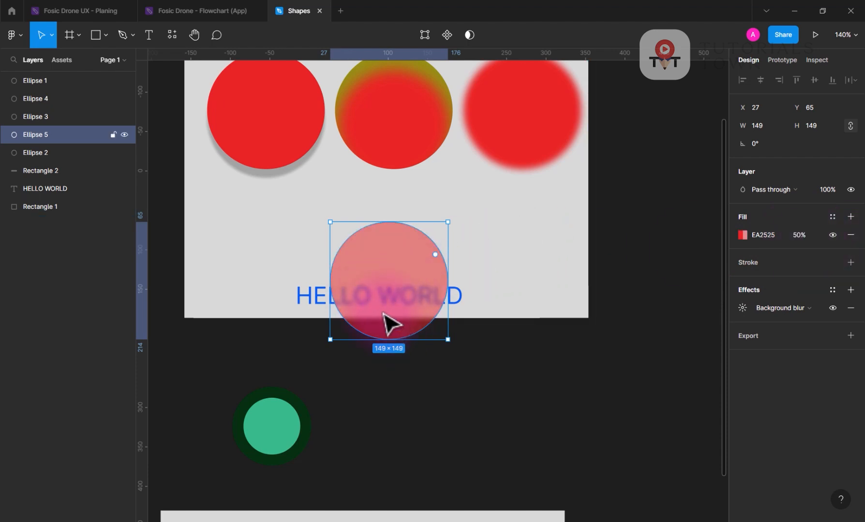
click(832, 309)
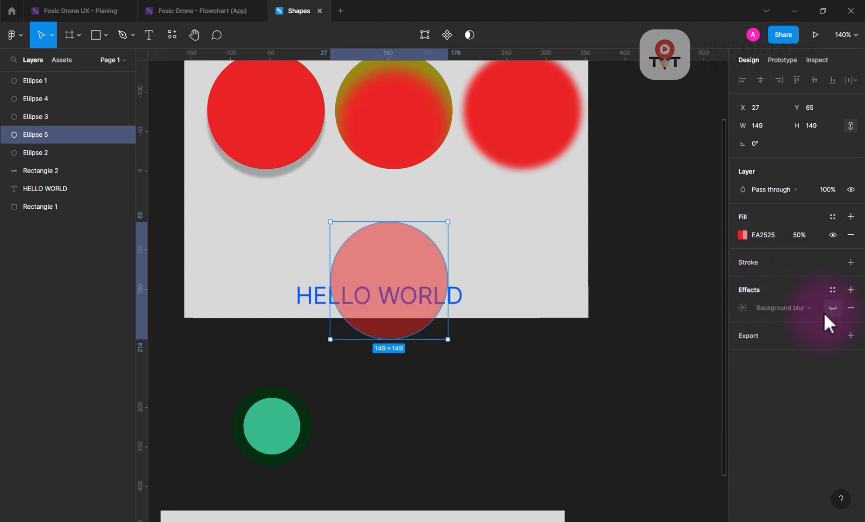
click(830, 309)
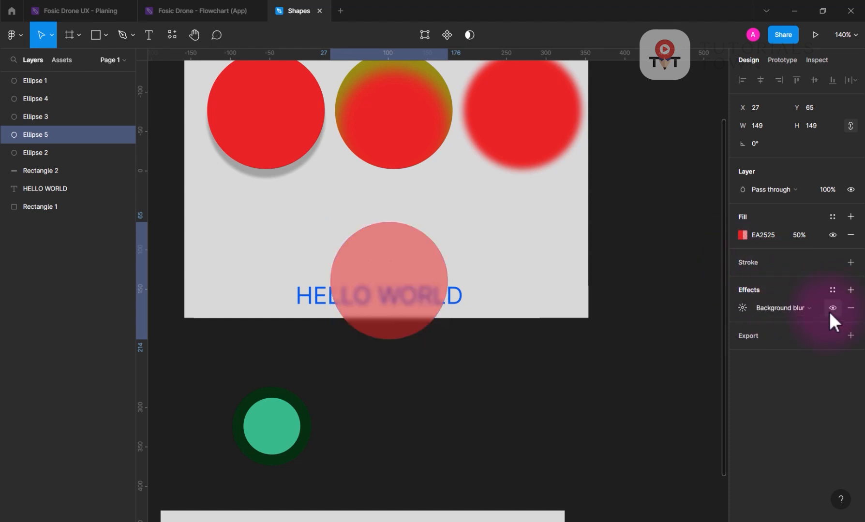
Step: Change the lower circle's fill to FFFFFF at 10% opacity and move the circle to X 15, Y 83
click(742, 235)
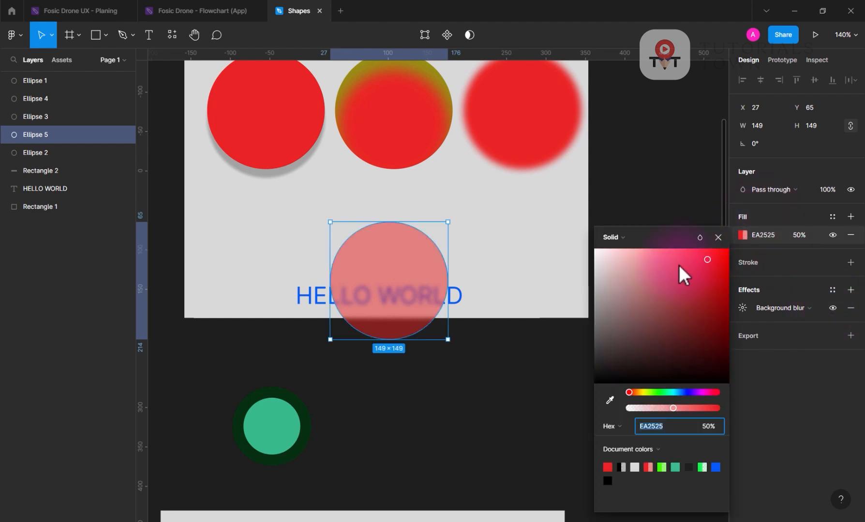
drag(679, 276, 589, 245)
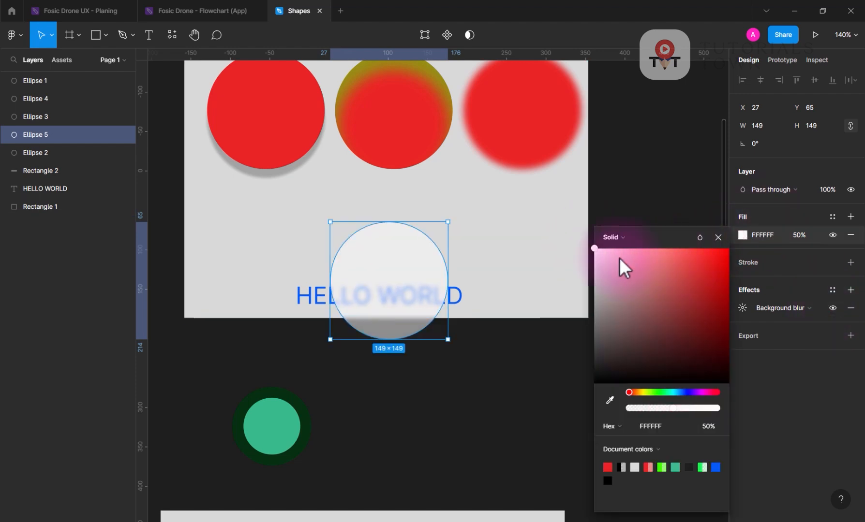
click(803, 234)
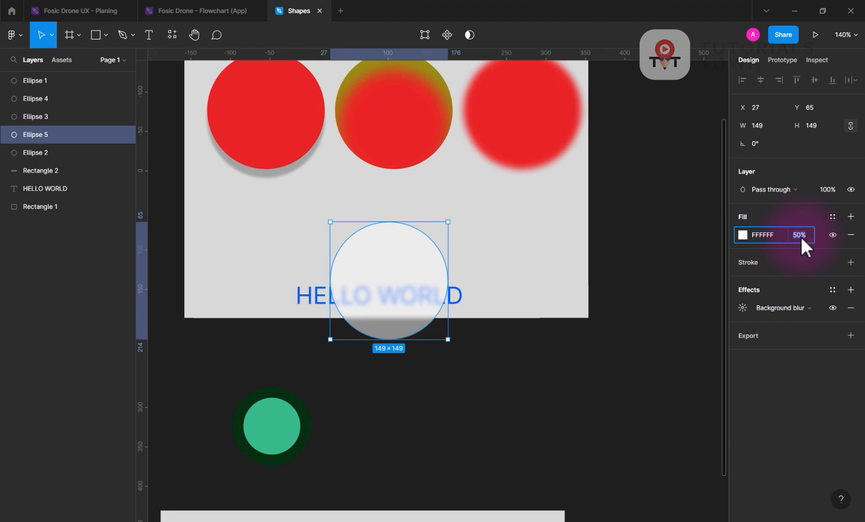
text(10)
key(Return)
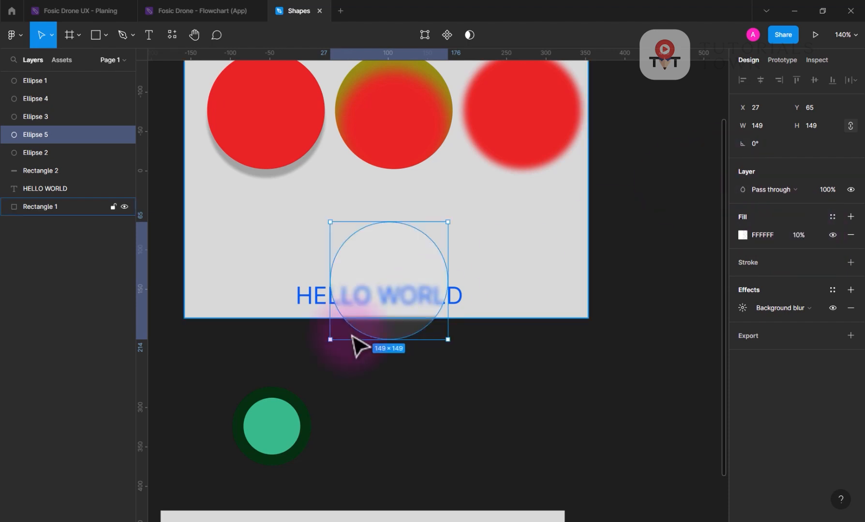
click(472, 380)
drag(401, 310, 387, 327)
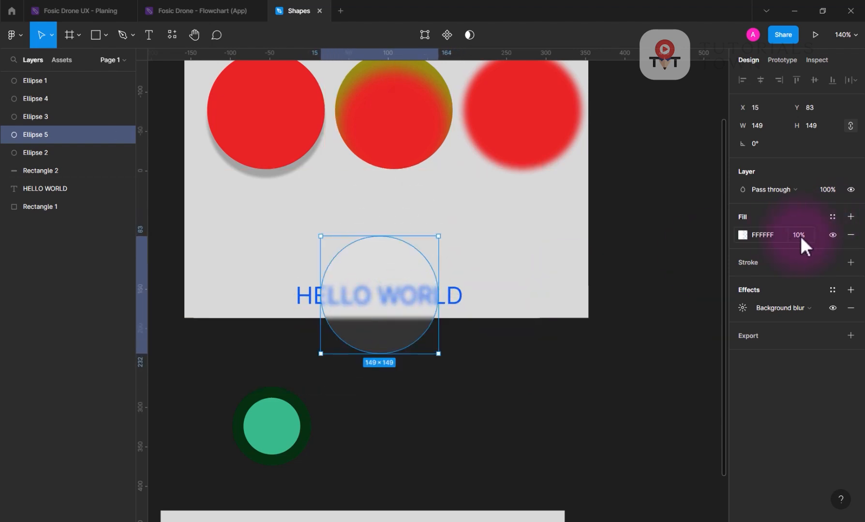
Step: Set the white circle's fill opacity to 40% and move it down to X 15, Y 94
click(801, 238)
text(40)
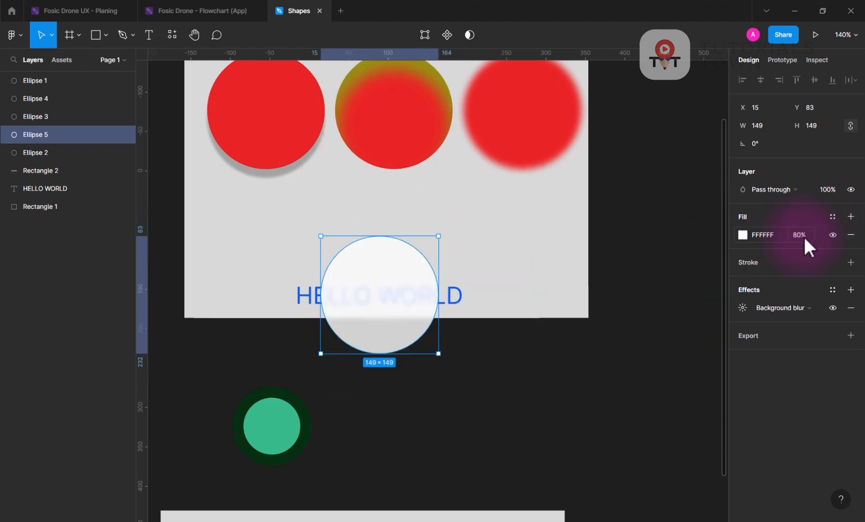
key(Return)
click(423, 345)
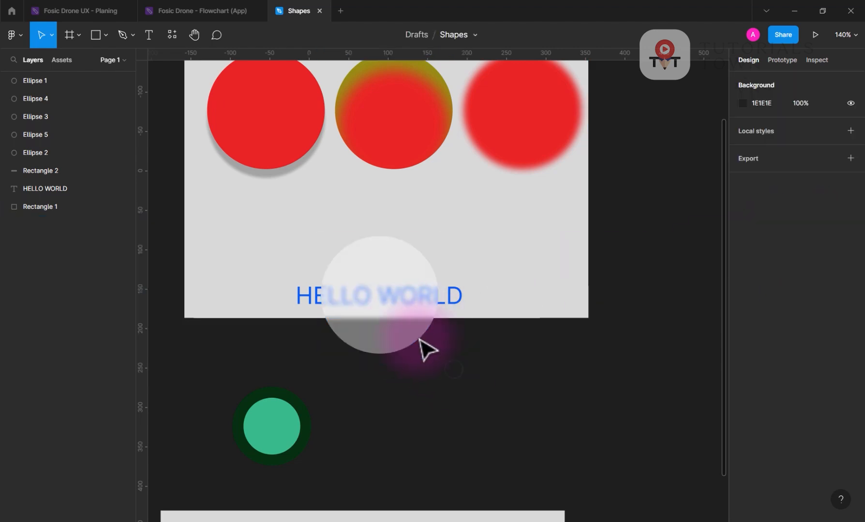
drag(397, 283, 397, 292)
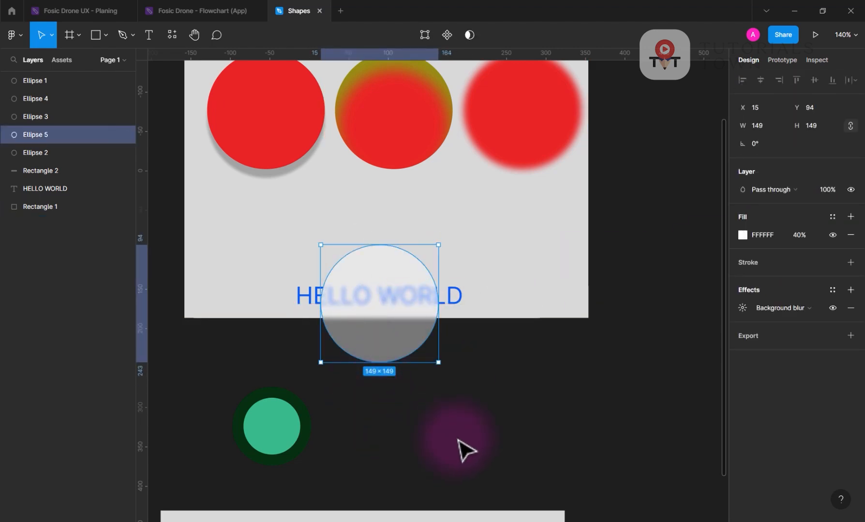
Step: Move the white circle up over the middle red circle to X 20, Y -95 and set its background blur to 50
key(alt+Tab)
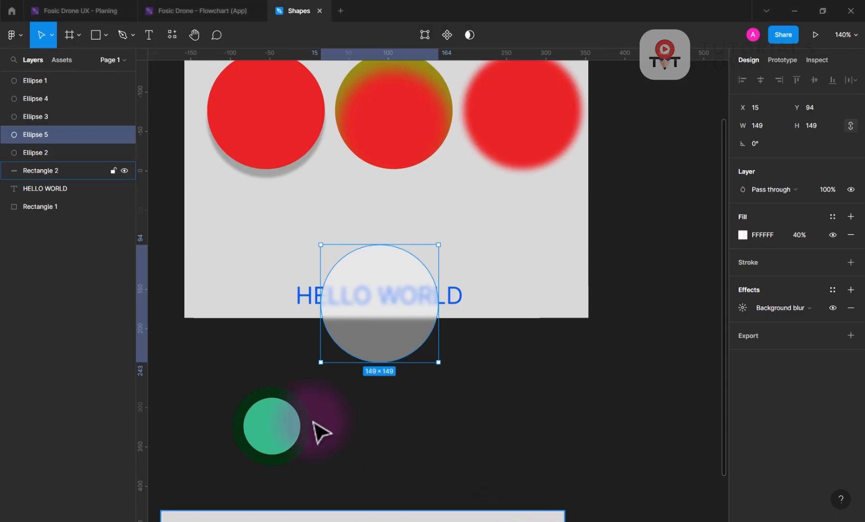
key(ctrl+z)
drag(375, 291, 389, 182)
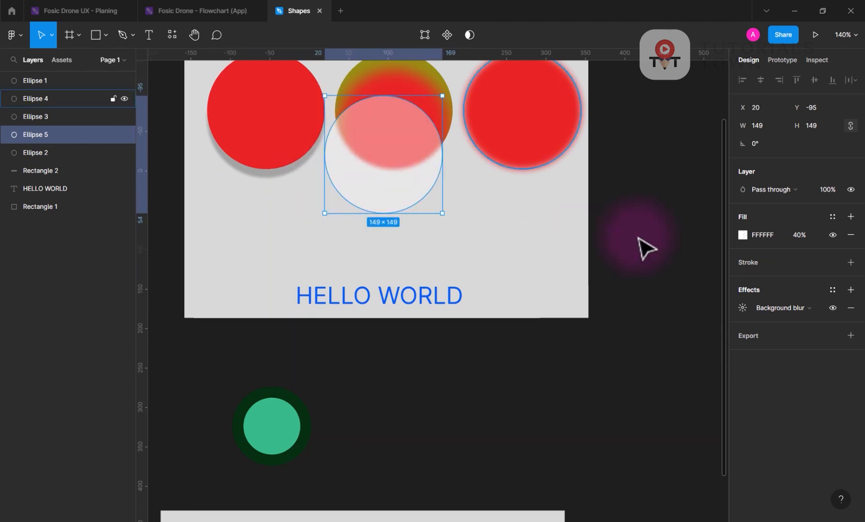
click(743, 308)
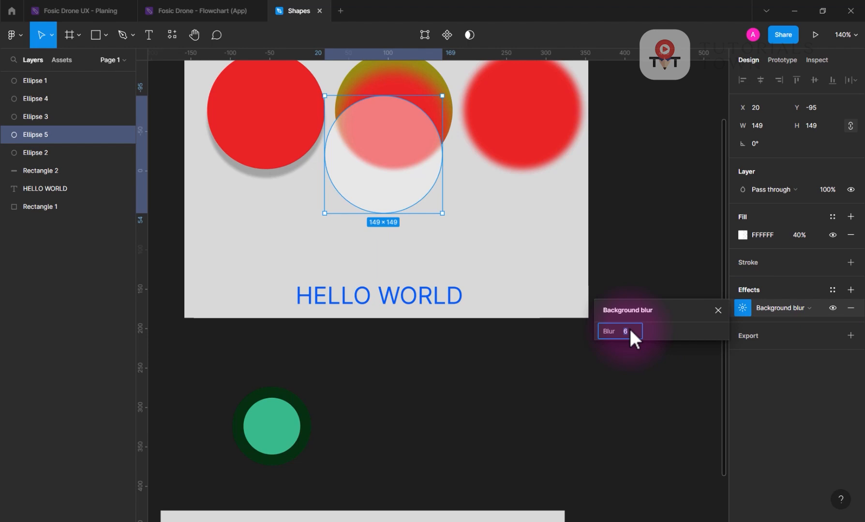
text(50)
key(Return)
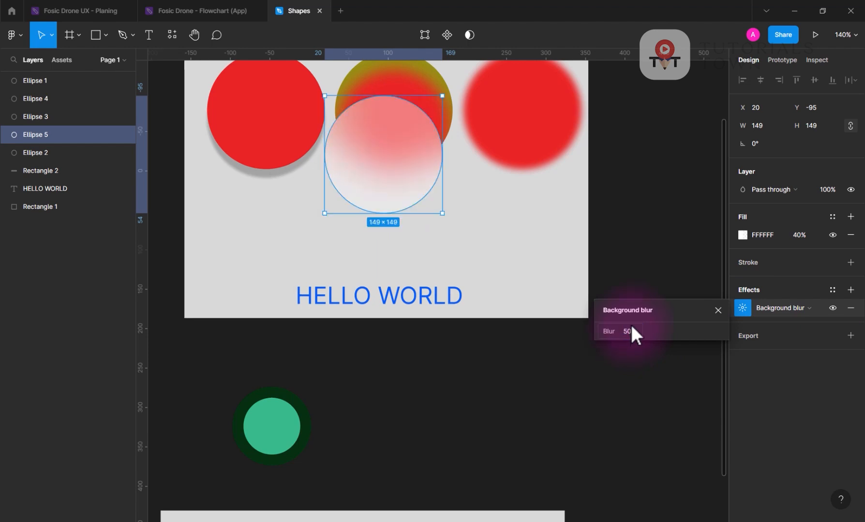
Step: Move the white circle so it overlaps both the middle and right circles, and bring it to the front
drag(405, 175, 469, 210)
right_click(459, 194)
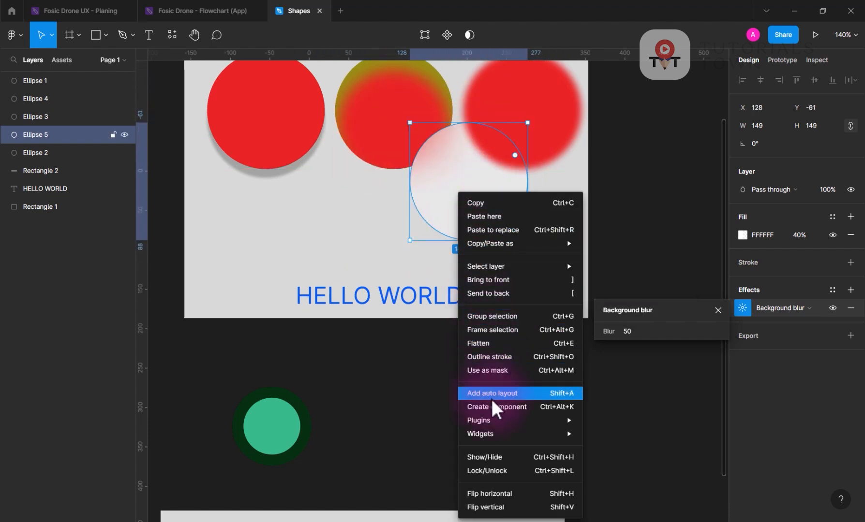
click(498, 281)
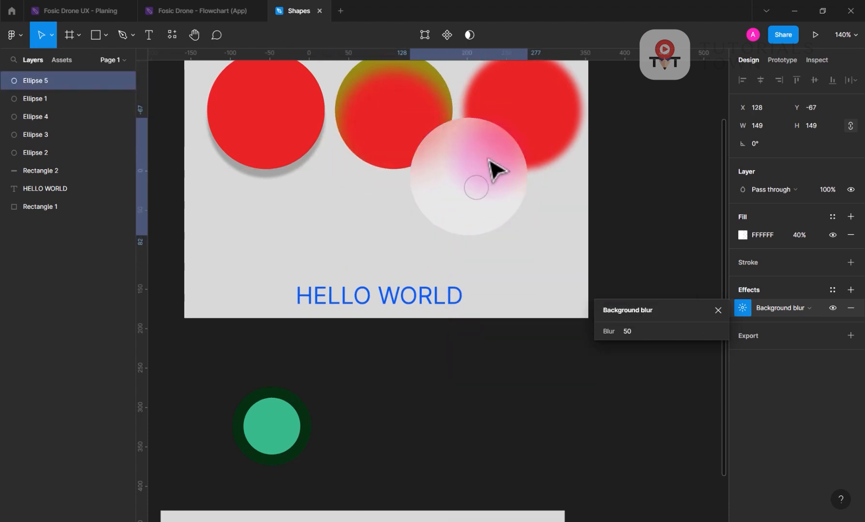
Step: Move the white circle over the left red circle, return it onto the HELLO WORLD text, and lower its background blur
drag(443, 177, 265, 151)
scroll(286, 206, up, 5)
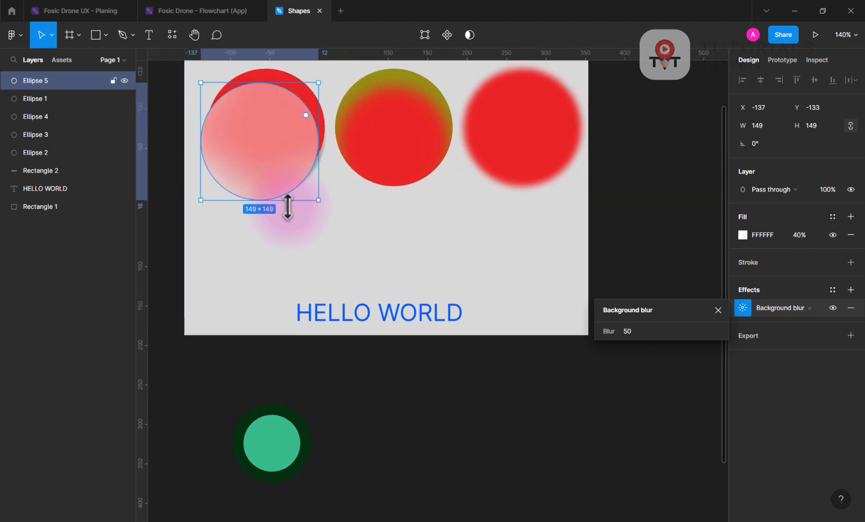
drag(274, 225, 422, 419)
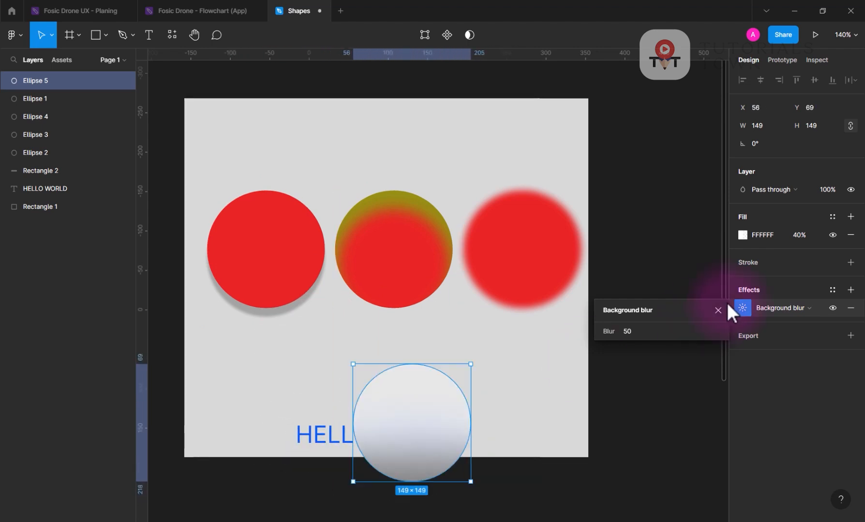
click(638, 328)
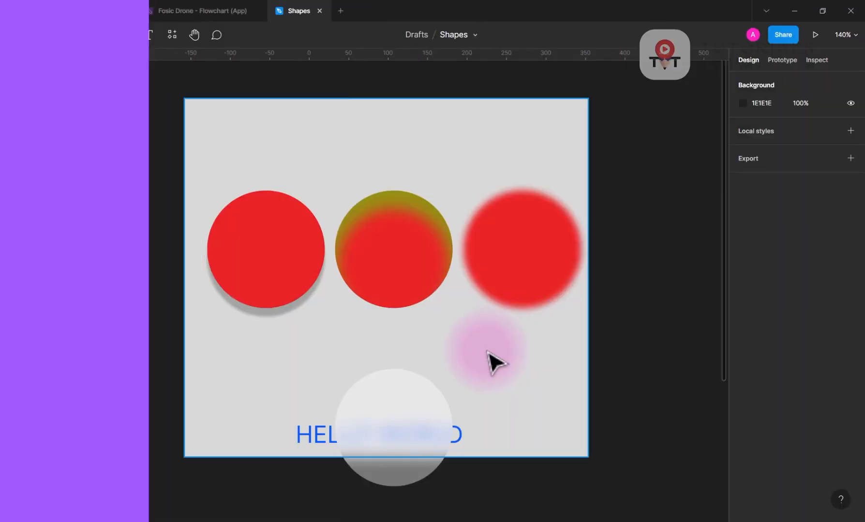
Step: Select the left red circle with the drop shadow and add an export setting to it
scroll(525, 373, up, 1)
scroll(525, 373, down, 5)
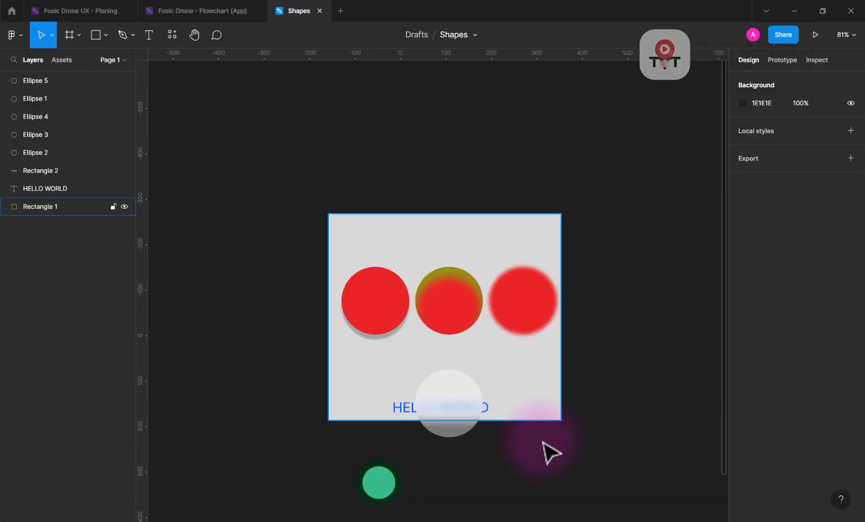
drag(550, 454, 508, 394)
drag(591, 358, 555, 381)
click(283, 290)
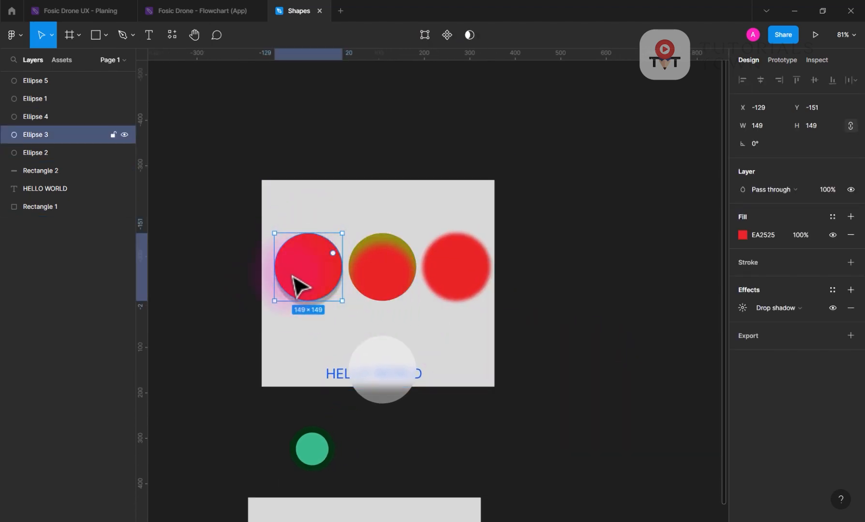
scroll(312, 286, up, 3)
scroll(317, 294, up, 2)
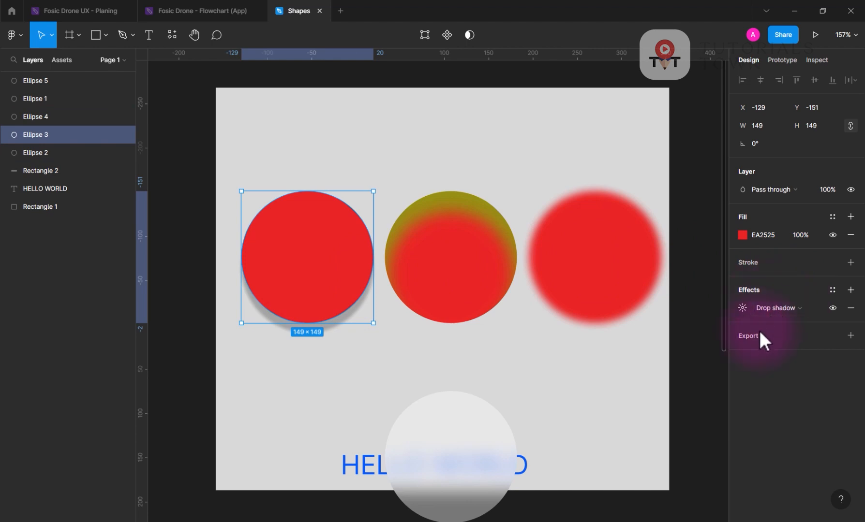
click(850, 336)
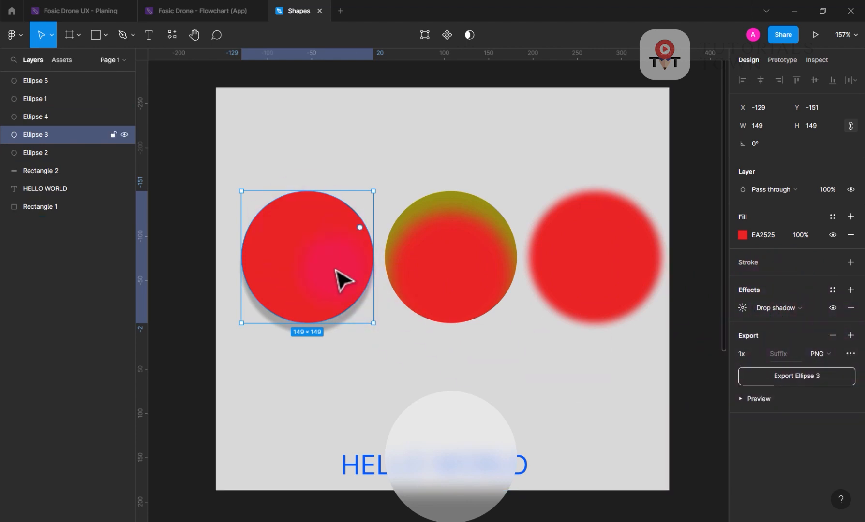
Step: Review the circle's available export scales, suffix field and file formats, keeping 1x and PNG
click(767, 354)
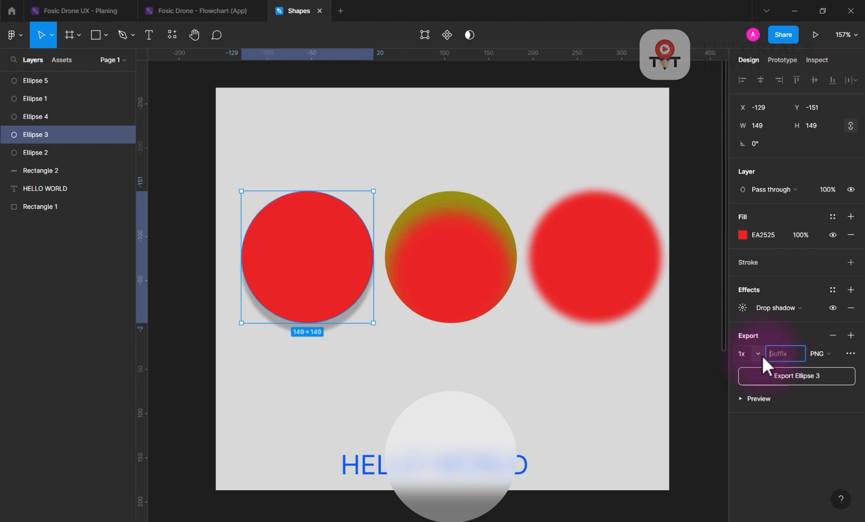
click(761, 354)
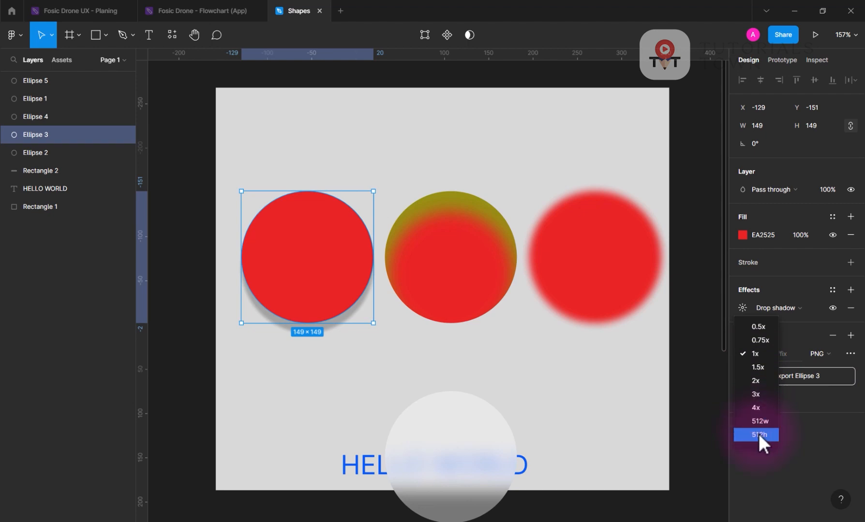
click(760, 354)
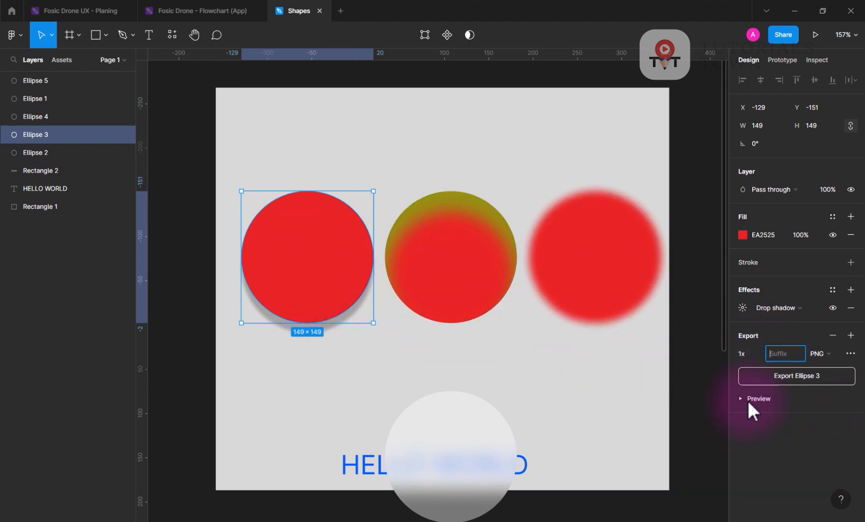
click(777, 354)
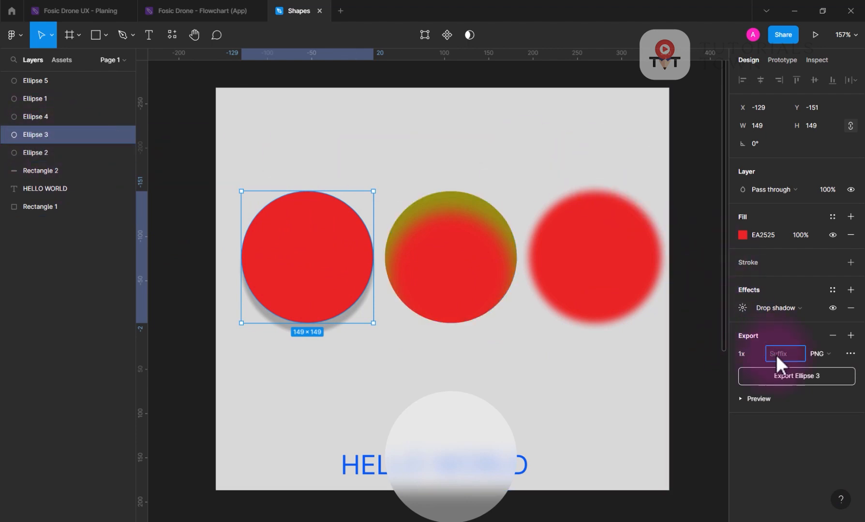
click(824, 357)
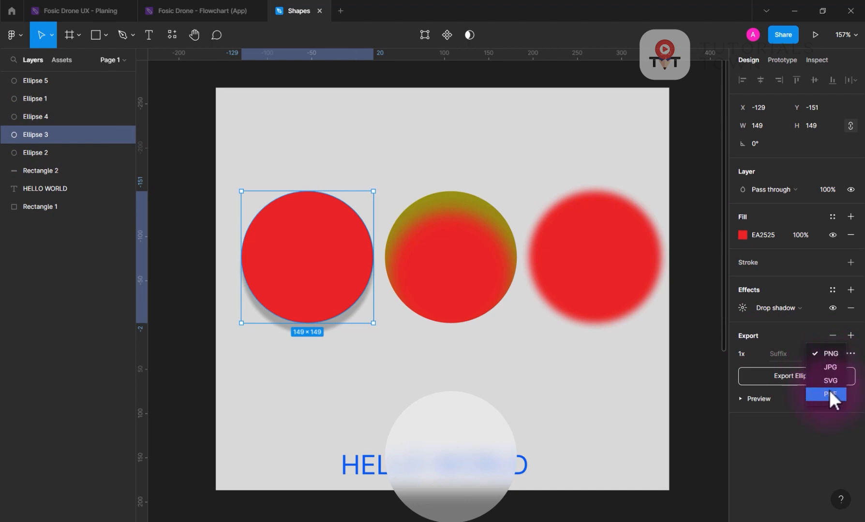
click(825, 354)
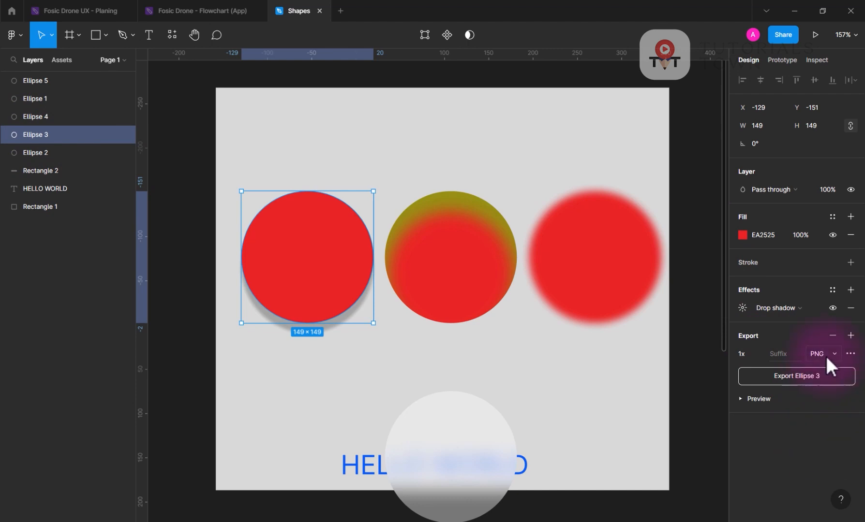
Step: Show the export preview of the left circle and set its export format to SVG
click(757, 400)
scroll(791, 439, down, 2)
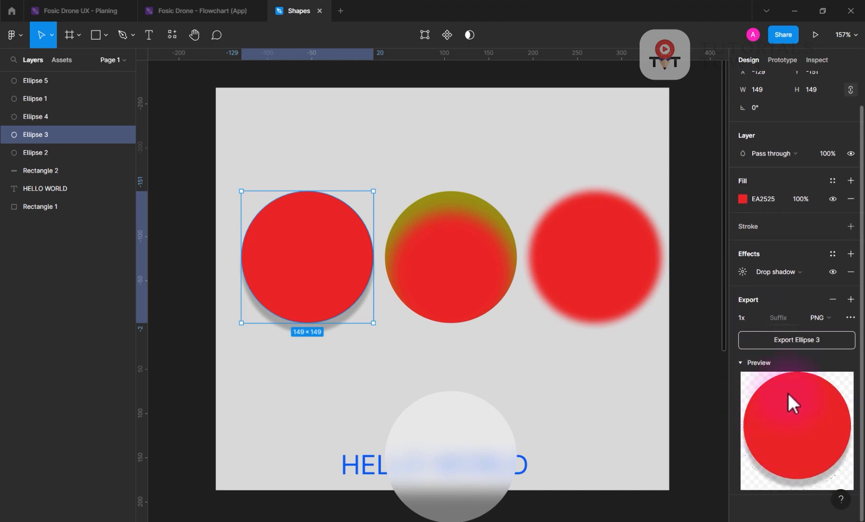
click(821, 317)
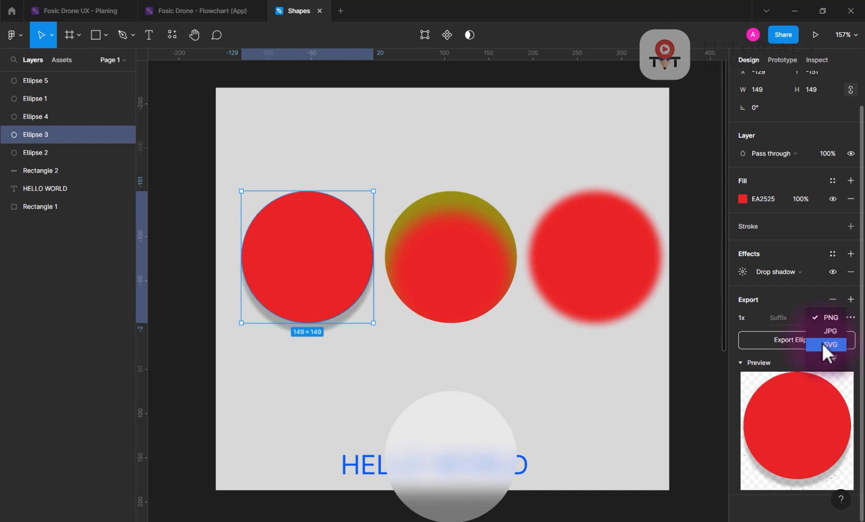
click(822, 343)
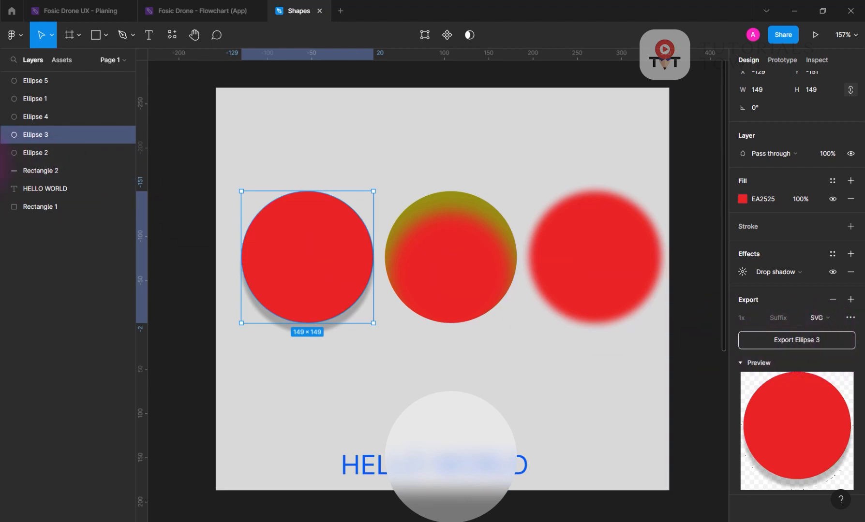
Step: Reselect the left red circle and rename its layer YYY
click(425, 261)
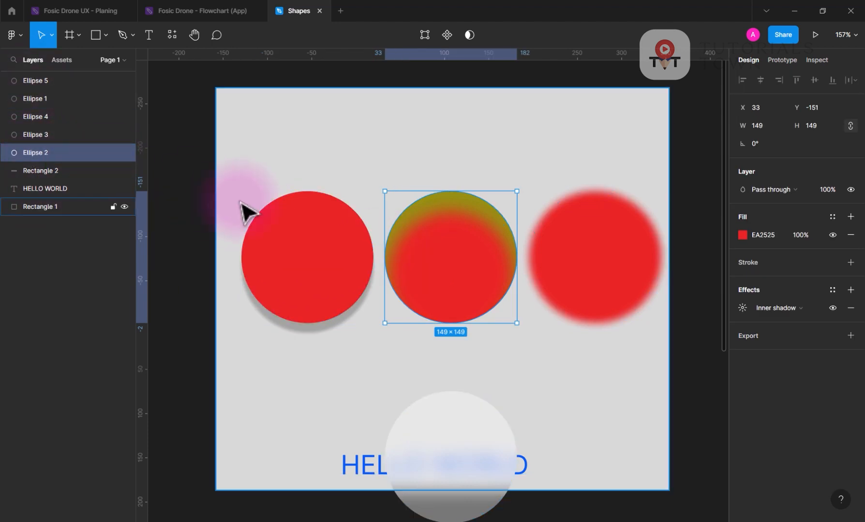
click(286, 244)
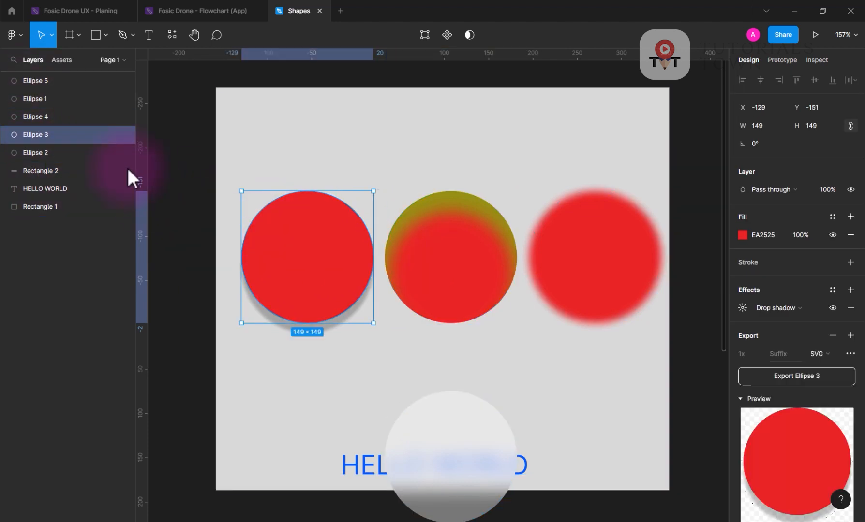
double_click(37, 135)
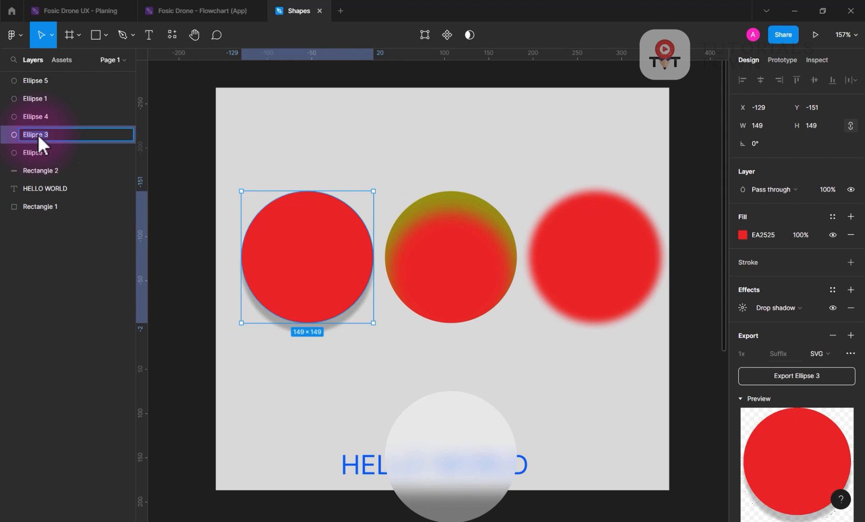
key(Return)
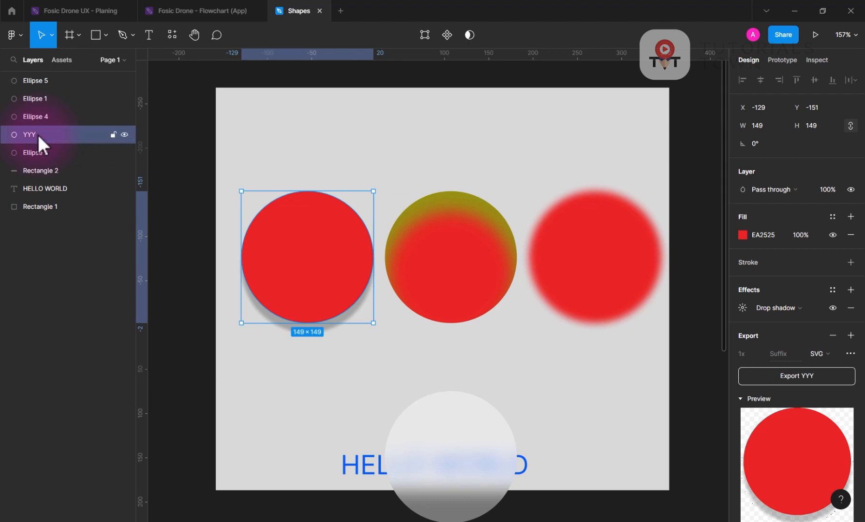
Step: Start exporting the YYY circle, look through the destination folder and proposed file name, then cancel the save and deselect the circle
click(780, 376)
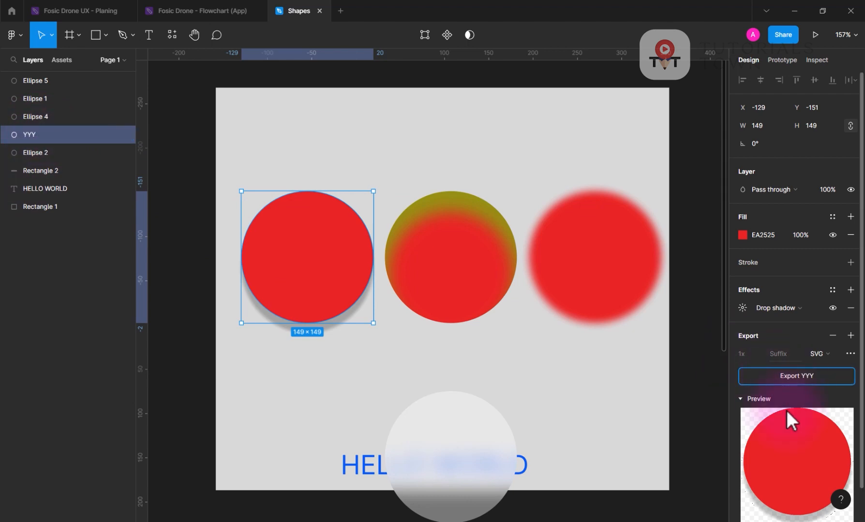
scroll(145, 160, down, 5)
scroll(341, 172, up, 5)
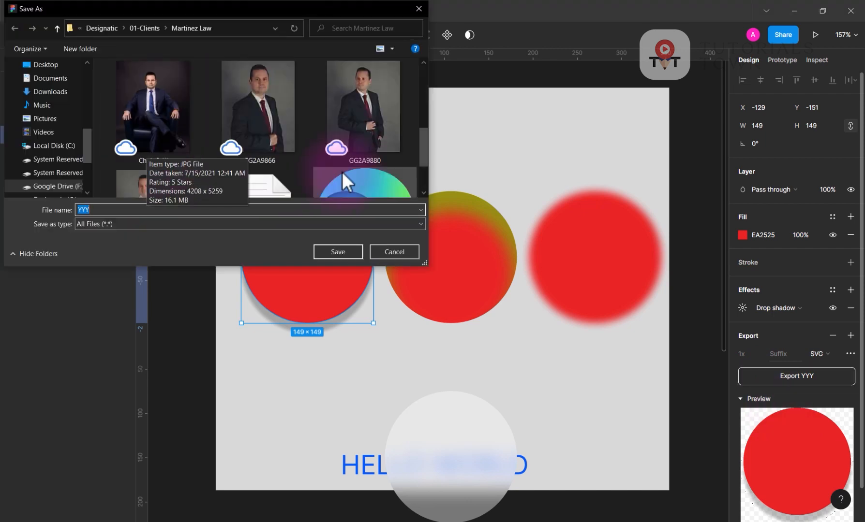
scroll(345, 168, down, 5)
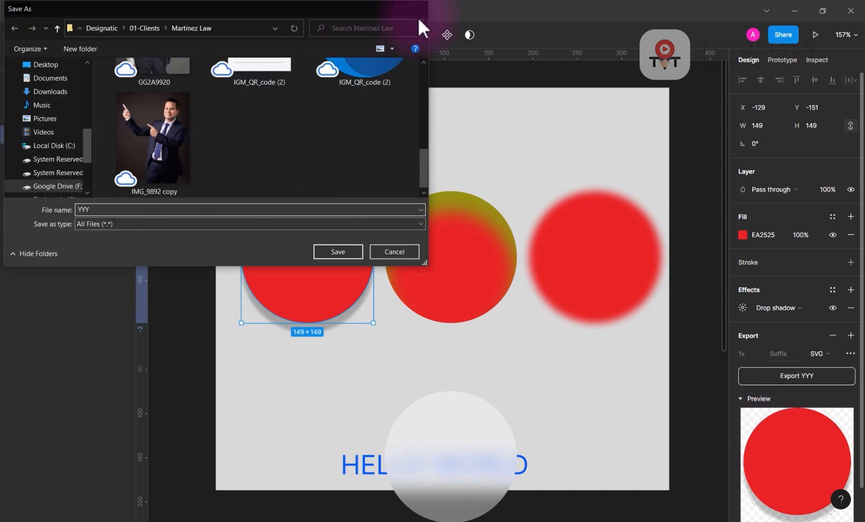
click(418, 10)
click(179, 339)
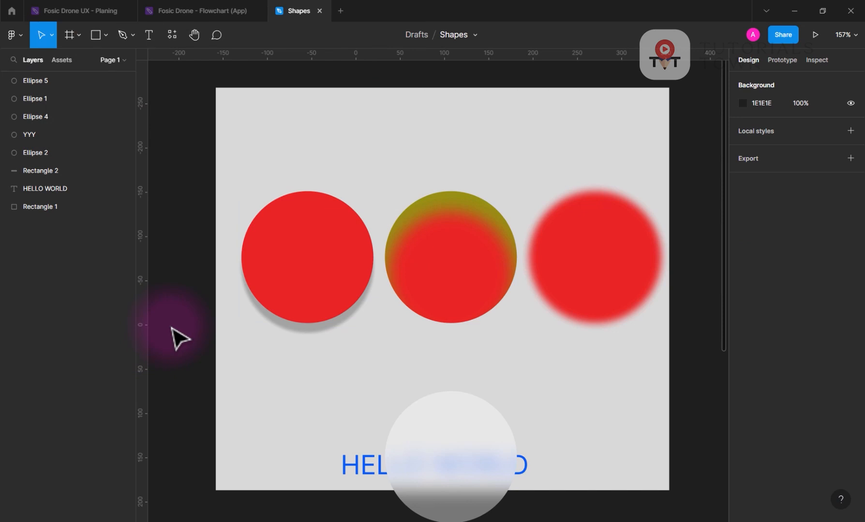